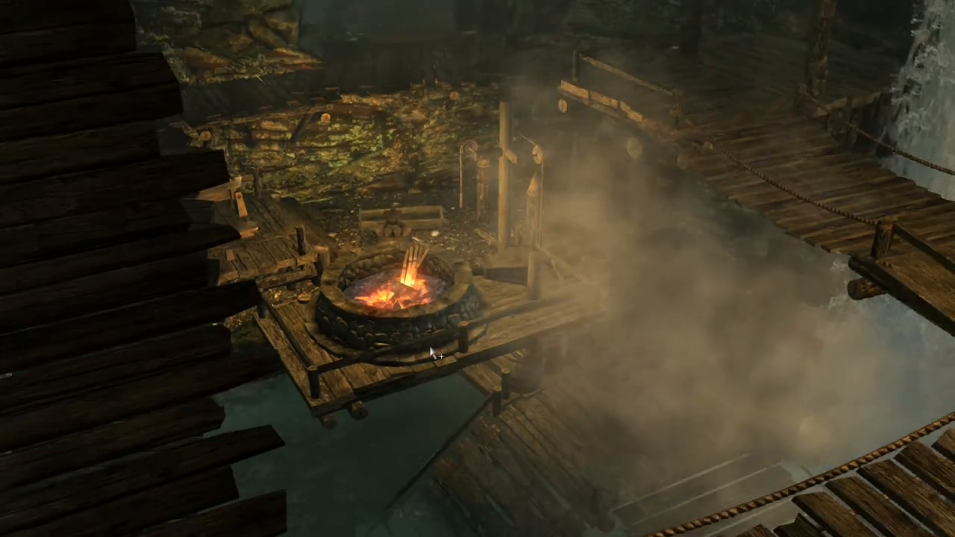
Examine the navmesh and surrounding rock walls along the narrow passage that leads to the wooden building
key(m)
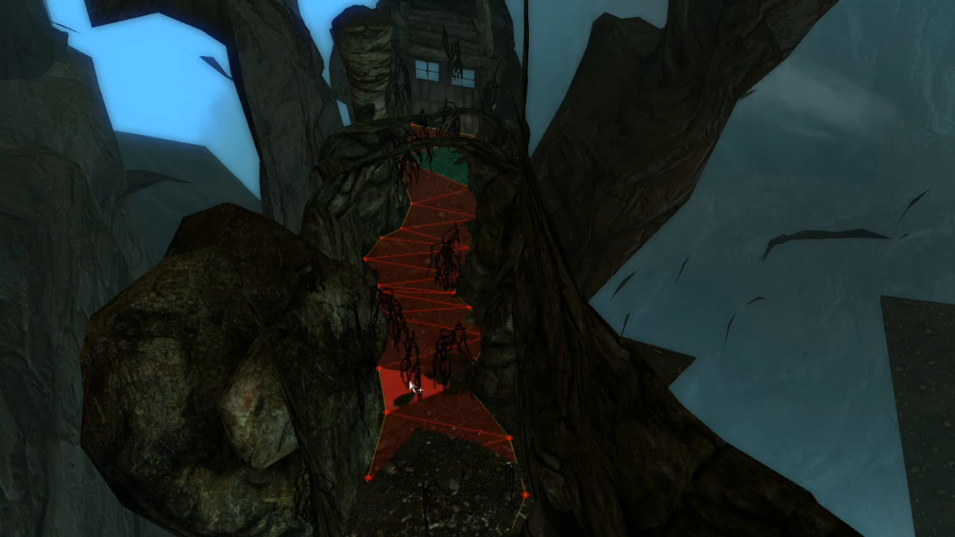
middle_drag(410, 385, 412, 382)
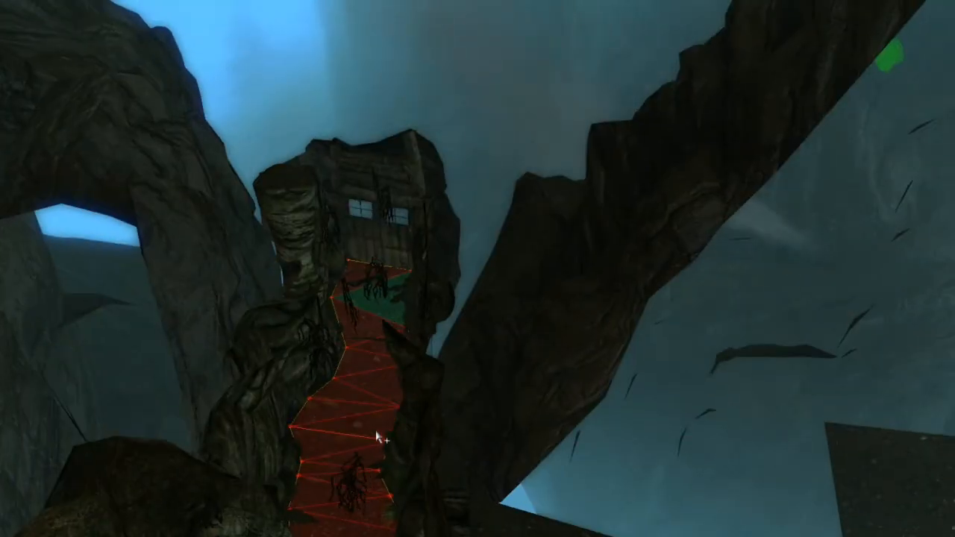
middle_drag(376, 440, 383, 419)
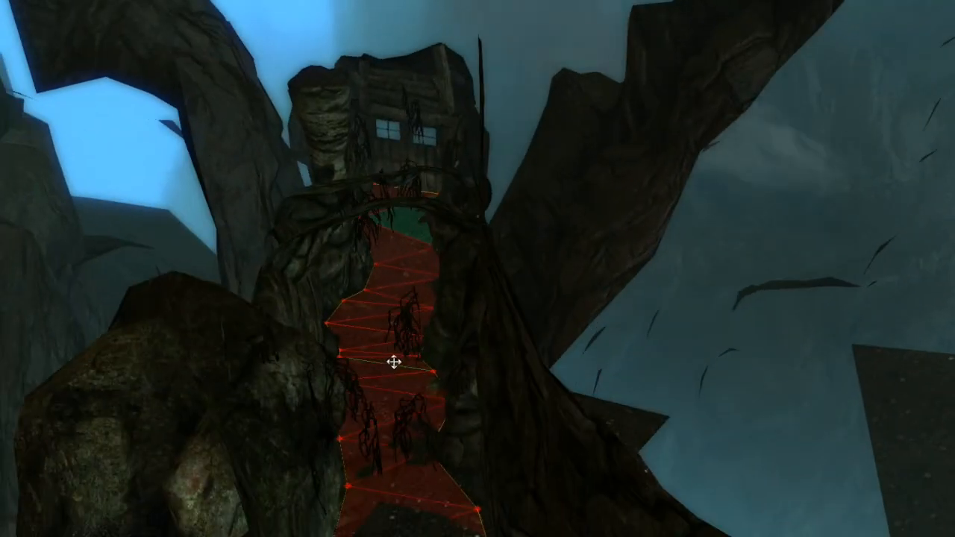
middle_drag(371, 382, 158, 322)
scroll(139, 326, up, 5)
scroll(158, 322, up, 3)
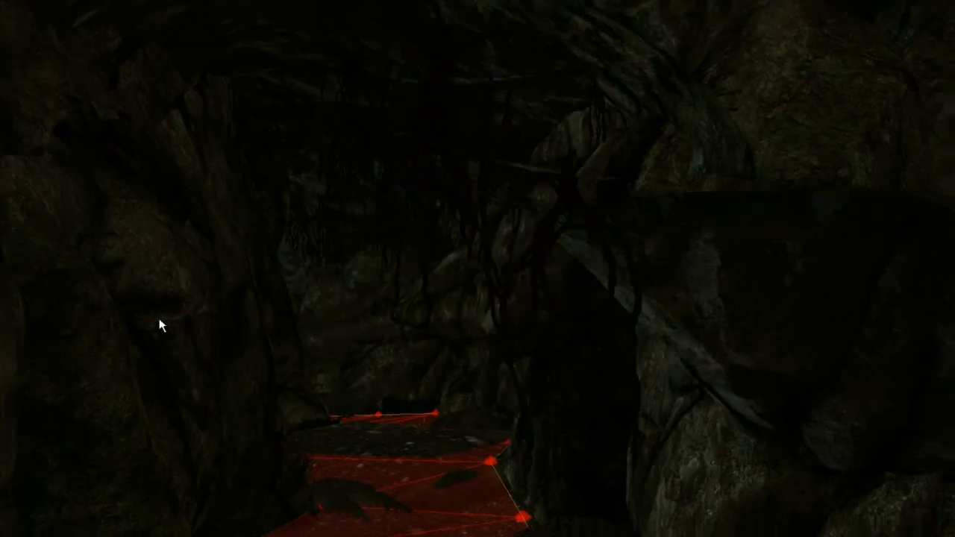
scroll(169, 330, up, 5)
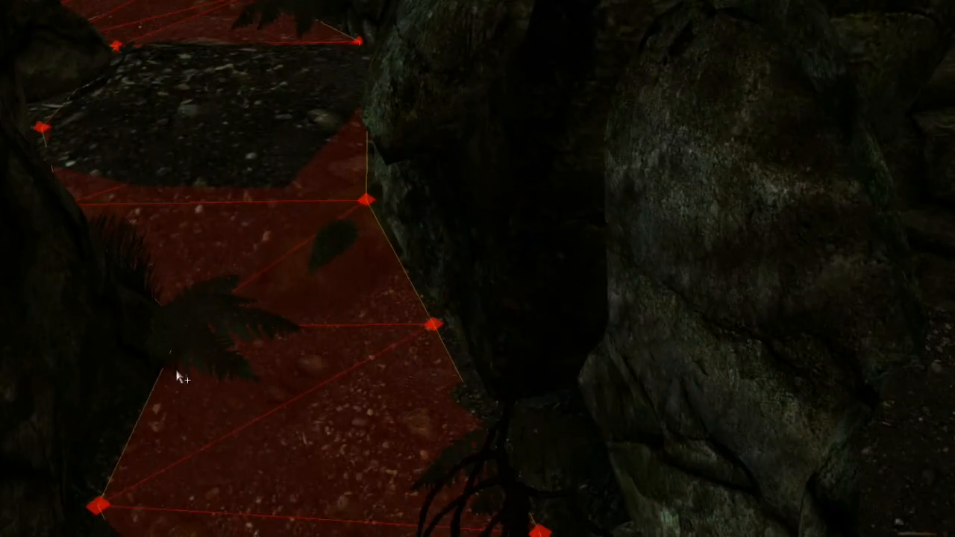
scroll(180, 378, down, 5)
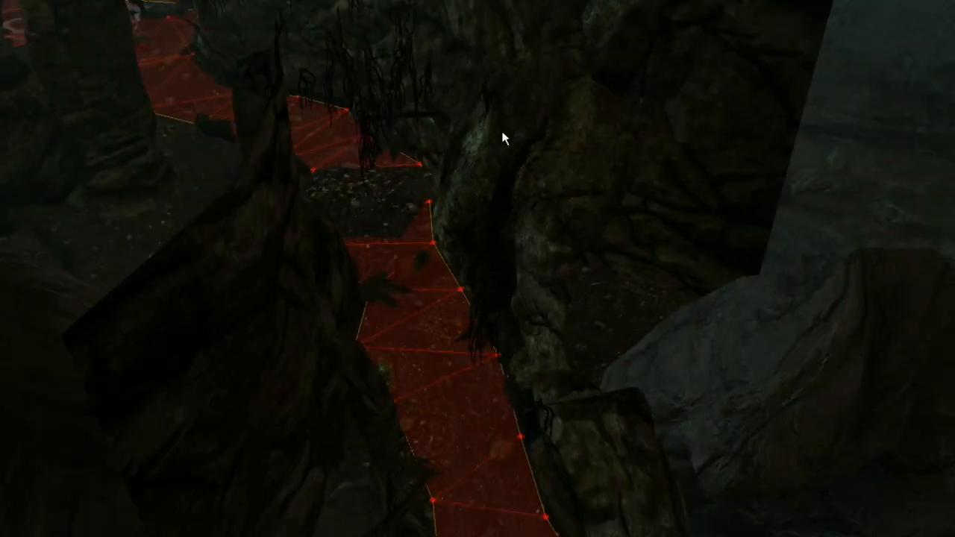
middle_drag(469, 214, 394, 98)
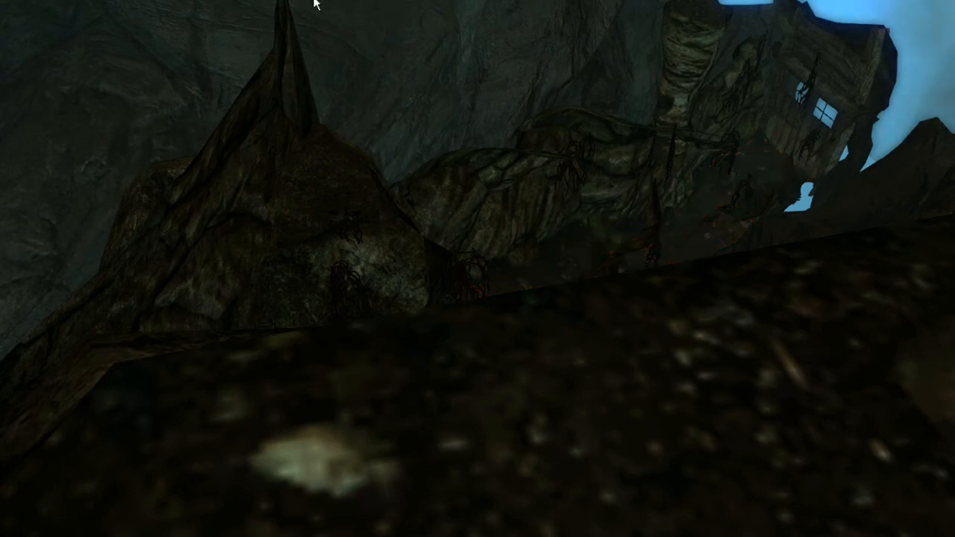
Move the large boulder beside the passage outward, behind the rock wall
scroll(386, 138, up, 3)
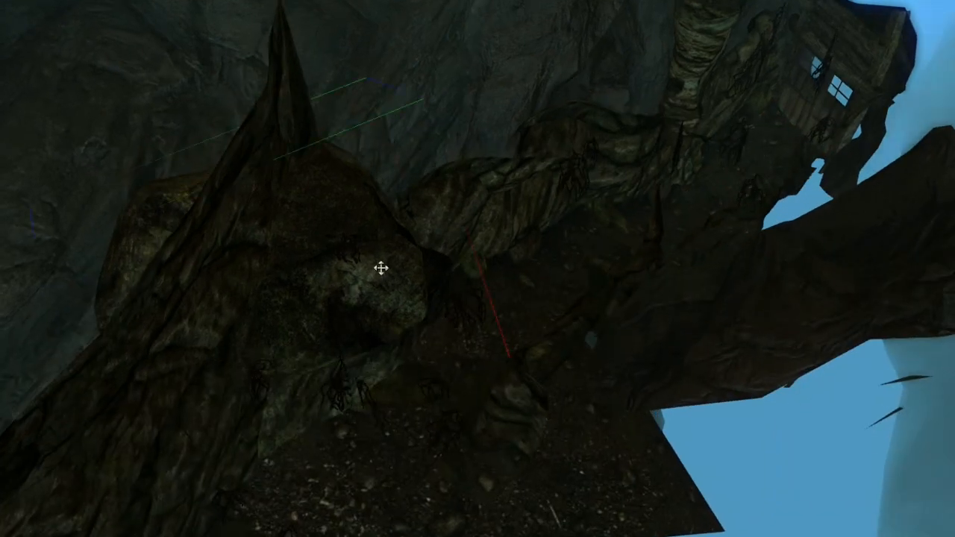
scroll(390, 278, up, 2)
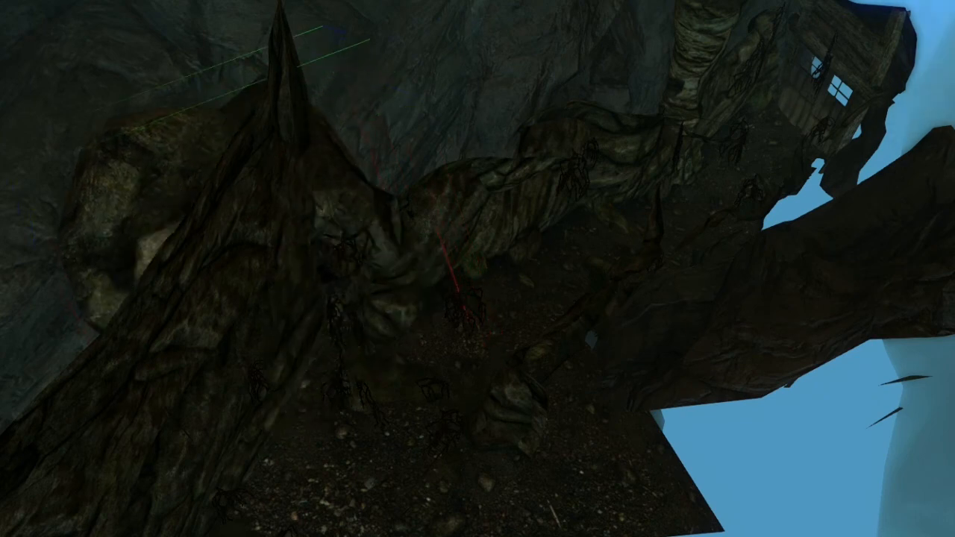
drag(373, 265, 259, 249)
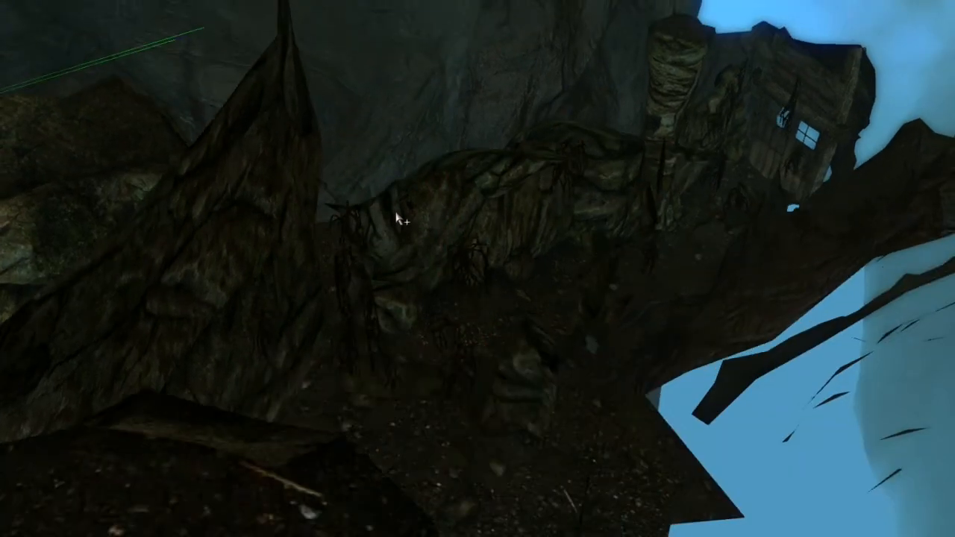
Shift the tall rock wall piece beside the passage slightly toward the neighbouring grey cliff
scroll(401, 214, up, 3)
scroll(405, 197, down, 2)
middle_drag(407, 196, 313, 184)
scroll(355, 191, down, 5)
middle_drag(282, 220, 377, 261)
right_drag(377, 261, 397, 261)
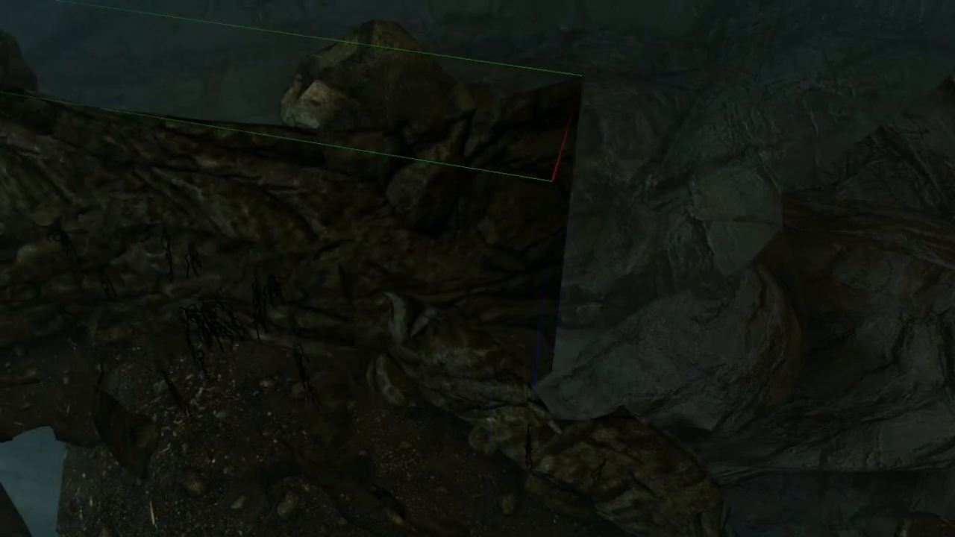
drag(403, 218, 418, 232)
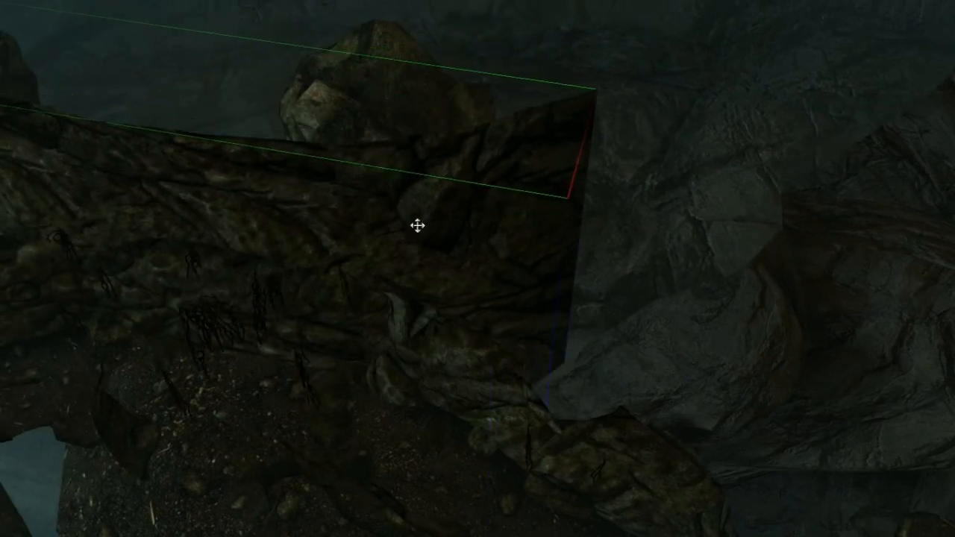
Check the rock wall from inside the passage and delete the large boulder standing behind it
shift+middle_drag(417, 226, 554, 200)
scroll(554, 200, up, 5)
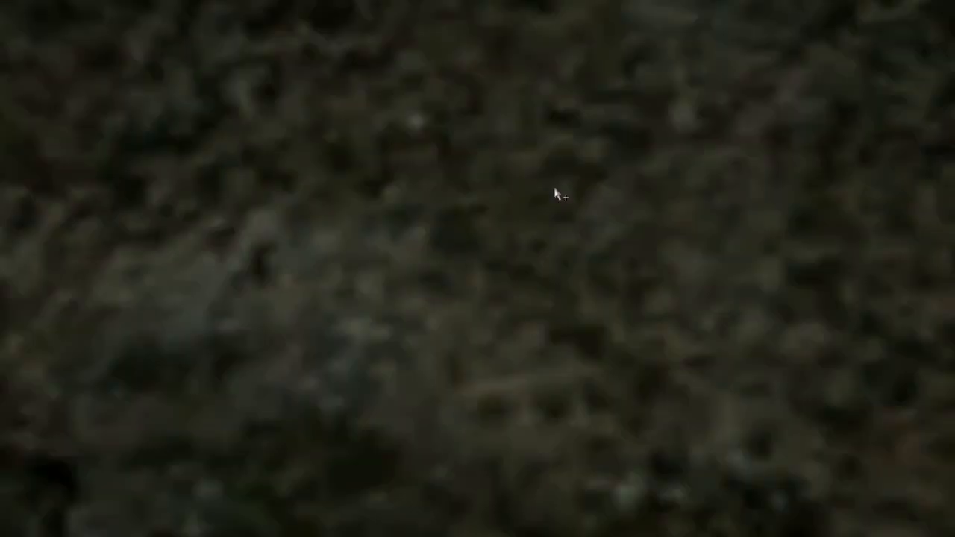
scroll(556, 194, down, 5)
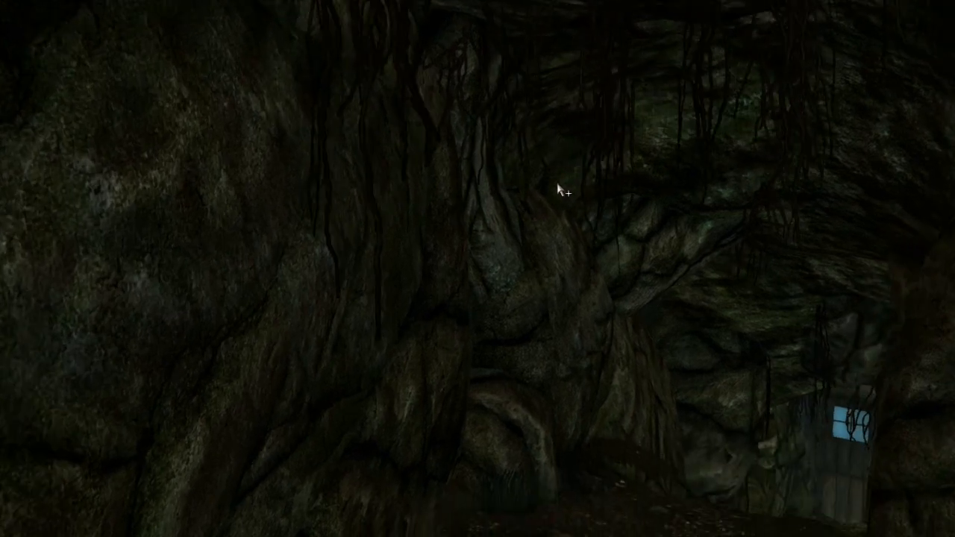
key(s)
right_drag(558, 185, 476, 226)
key(w)
key(s)
key(s)
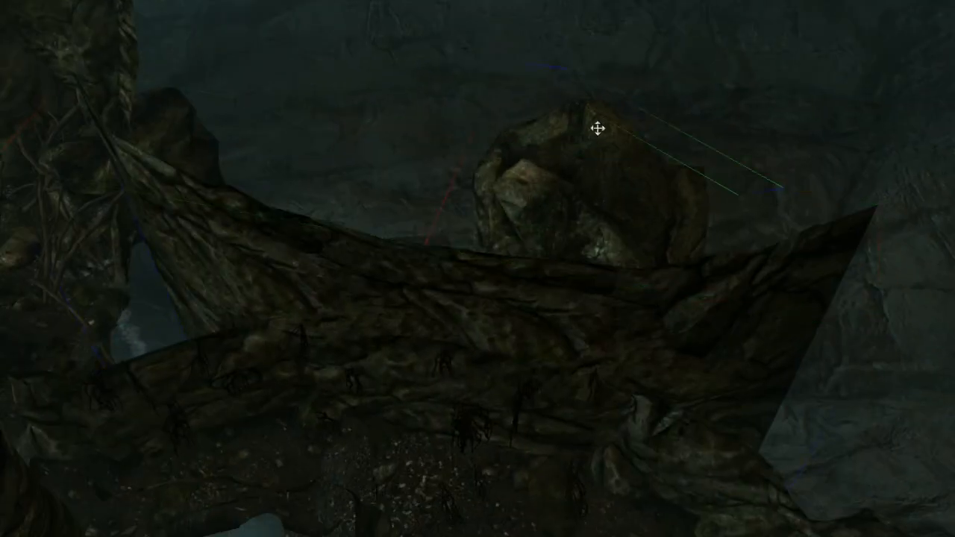
key(Delete)
Move two navmesh vertices on the path's edge outward so the walkable area reaches closer to the rock wall
right_drag(480, 235, 433, 221)
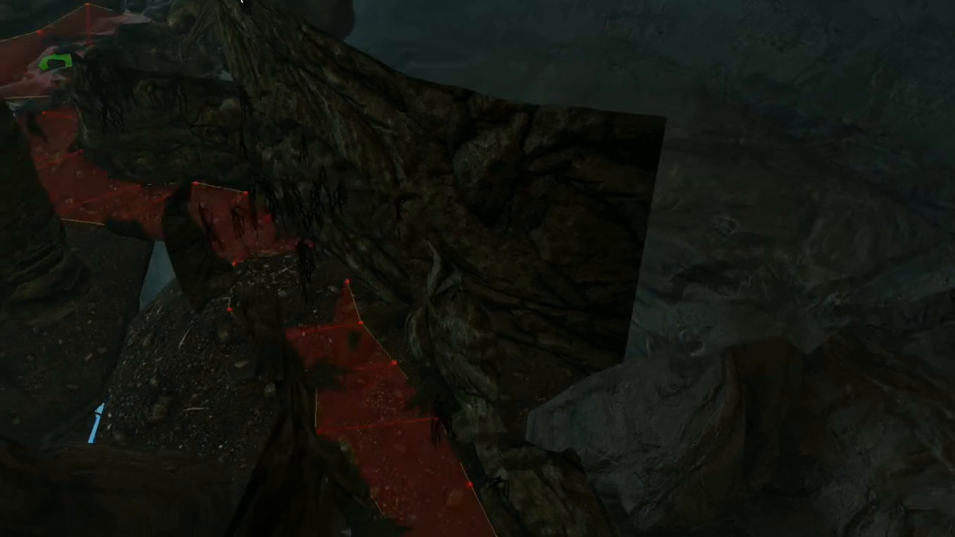
scroll(347, 297, up, 3)
shift+middle_drag(348, 298, 349, 280)
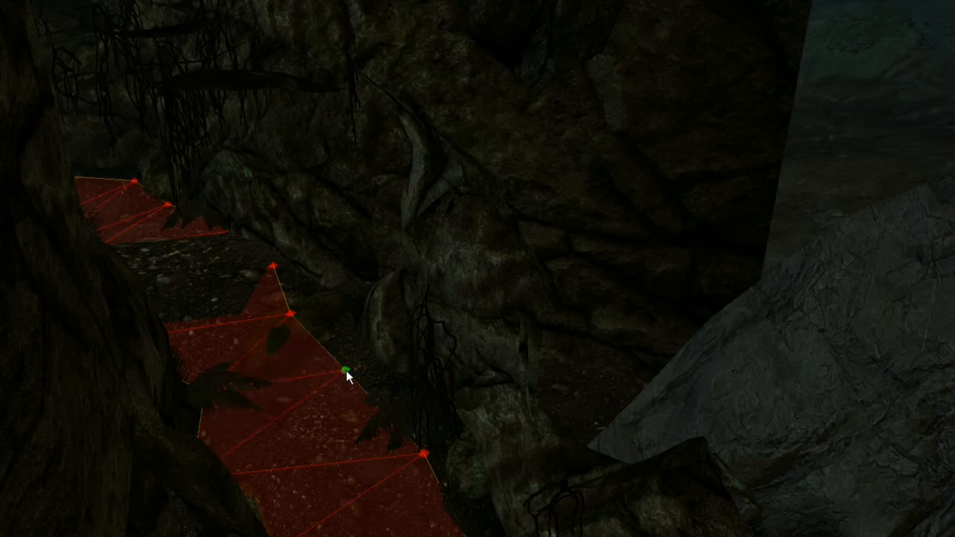
drag(346, 370, 349, 366)
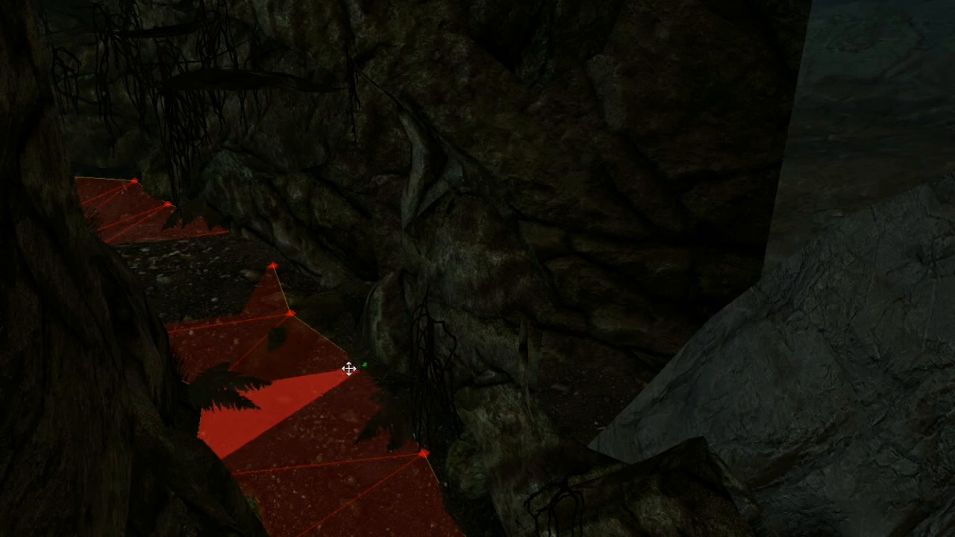
click(299, 328)
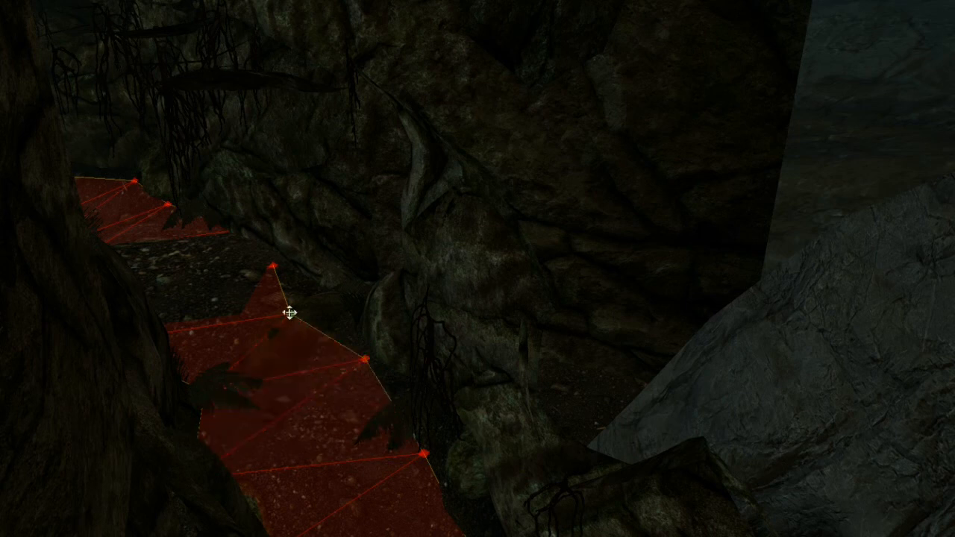
drag(295, 310, 298, 304)
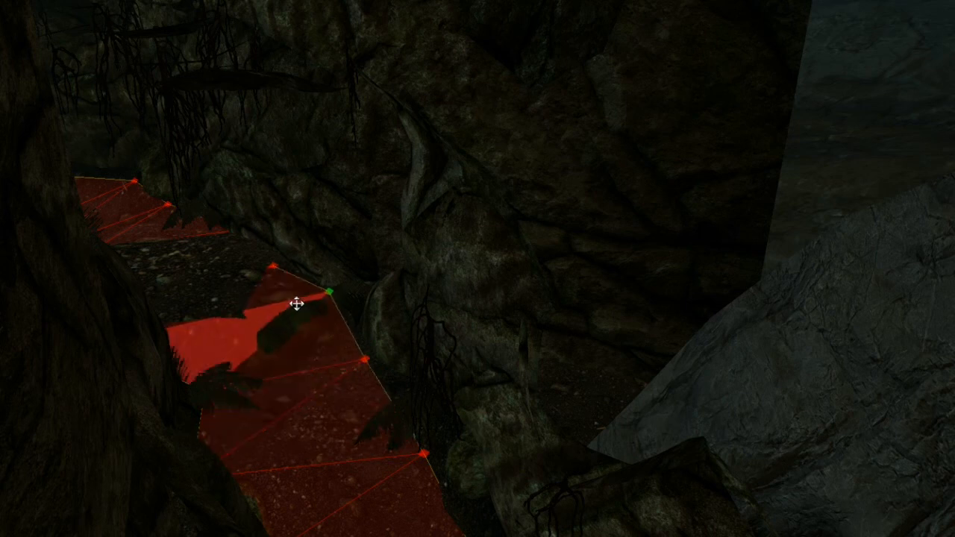
Reposition the navmesh vertices on both sides of the bare gravel patch to follow the passage walls
middle_drag(298, 311, 214, 283)
click(407, 336)
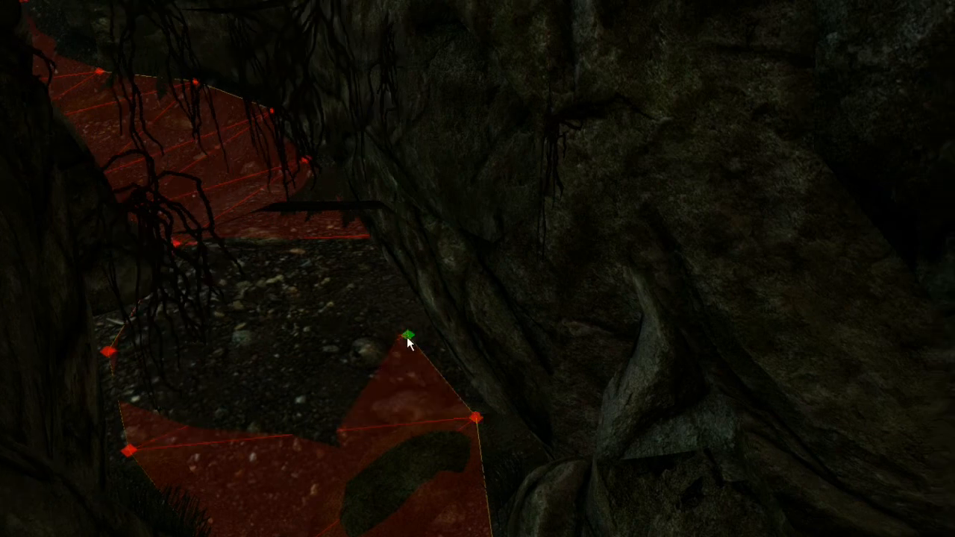
drag(407, 336, 406, 329)
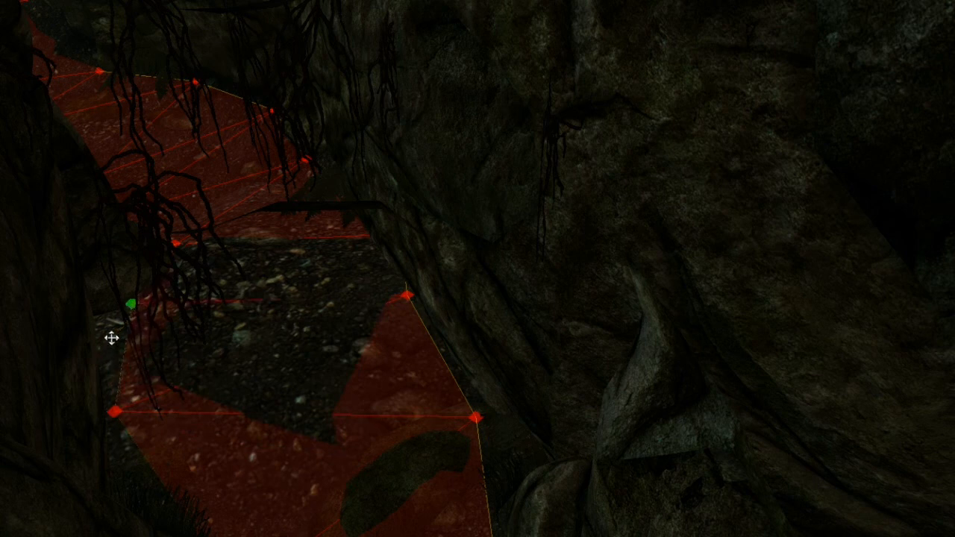
drag(118, 329, 134, 341)
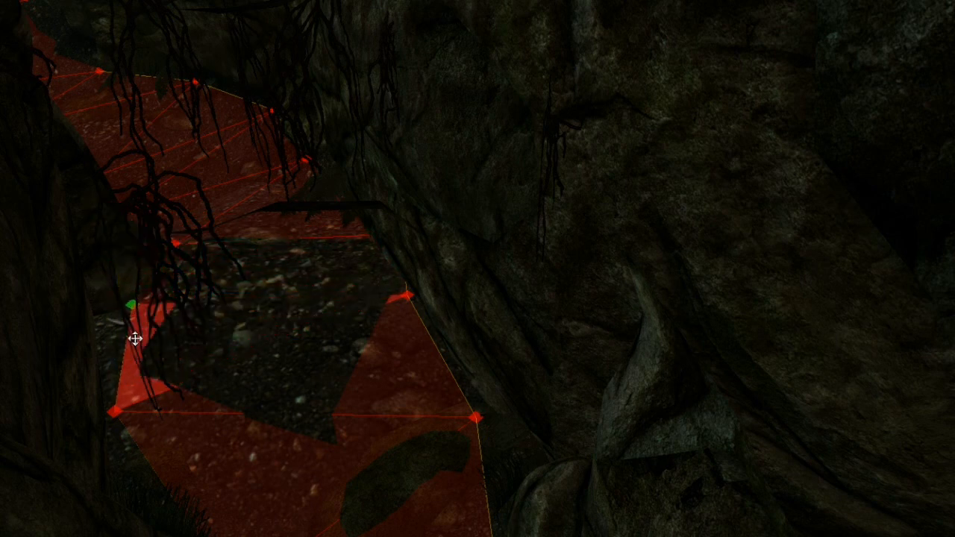
Examine the edited passage from outside and inside, checking the navmesh edges against the rock walls up to the building
scroll(227, 361, down, 10)
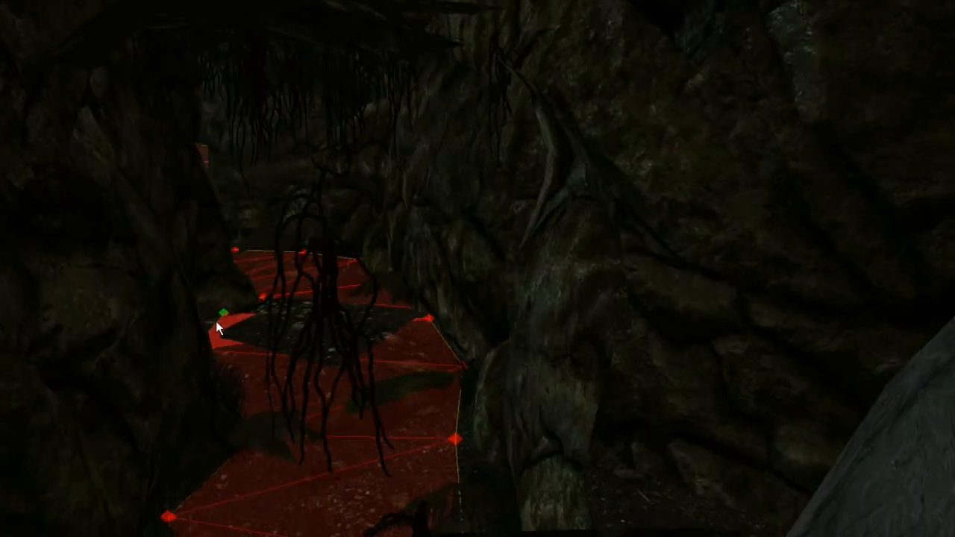
scroll(221, 326, down, 10)
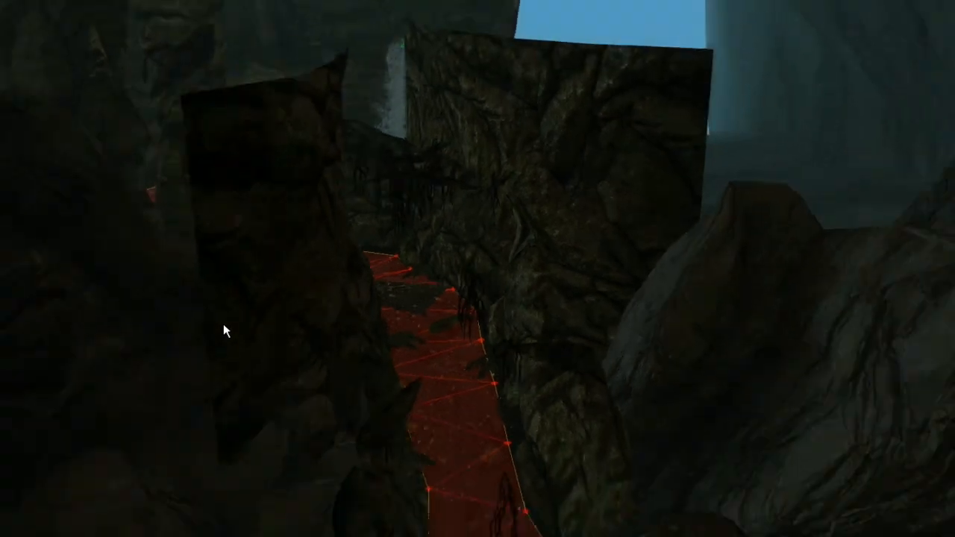
scroll(218, 312, up, 15)
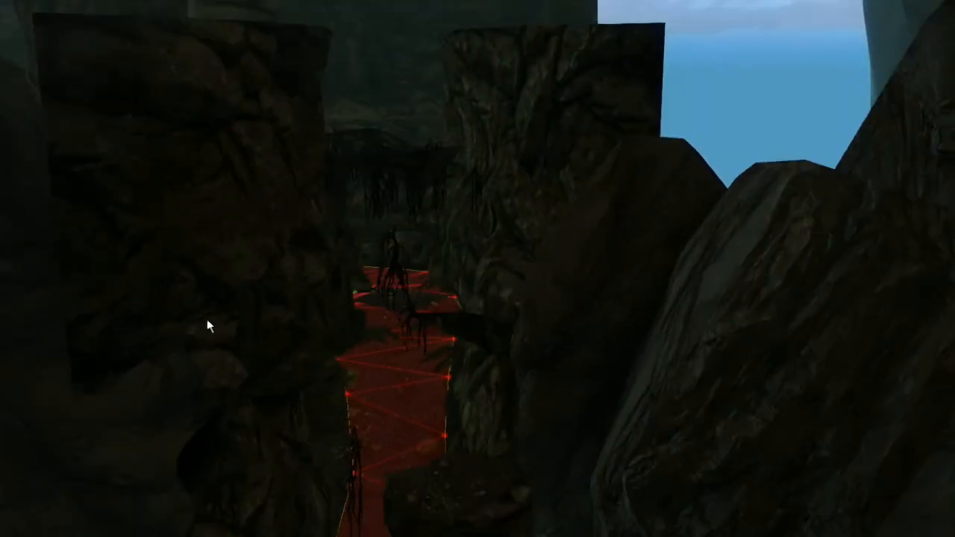
scroll(304, 363, up, 12)
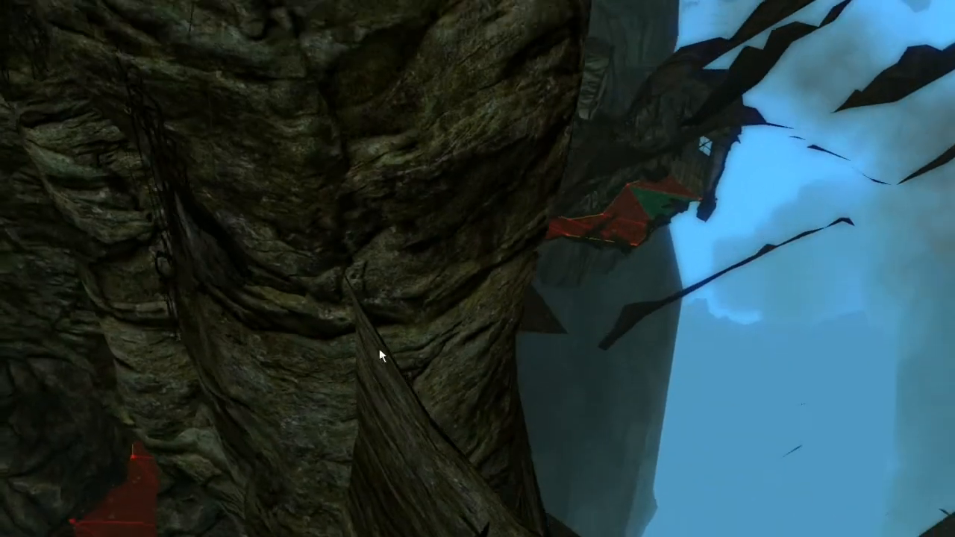
scroll(395, 380, down, 10)
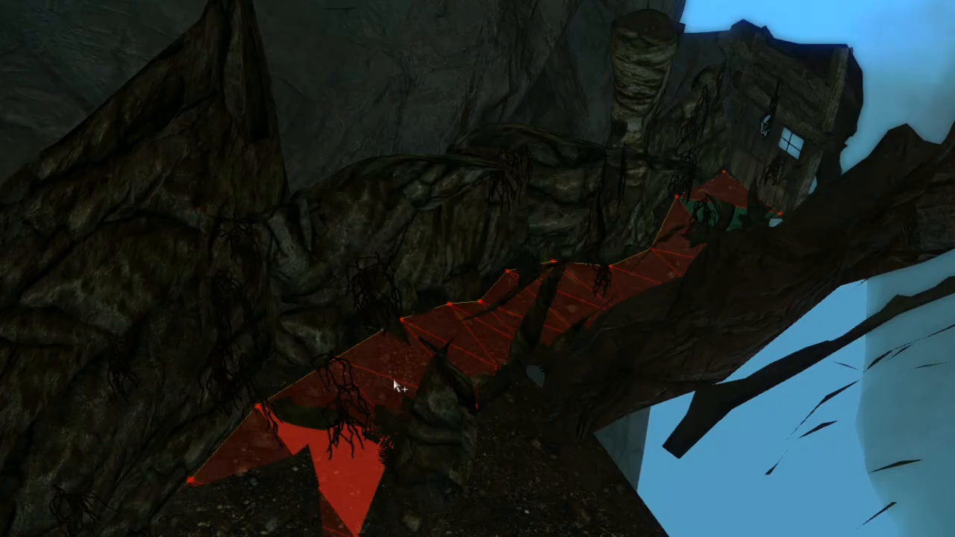
scroll(414, 367, up, 15)
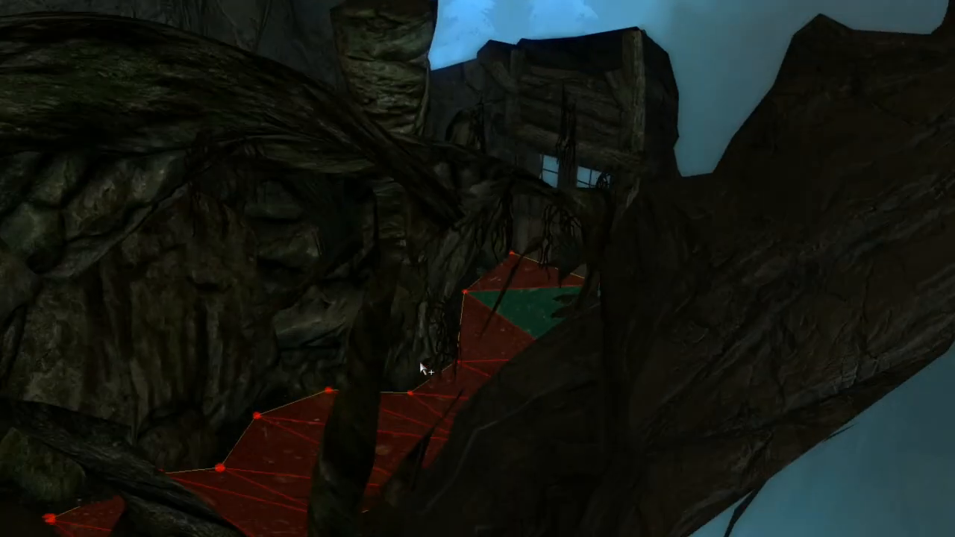
scroll(376, 365, up, 15)
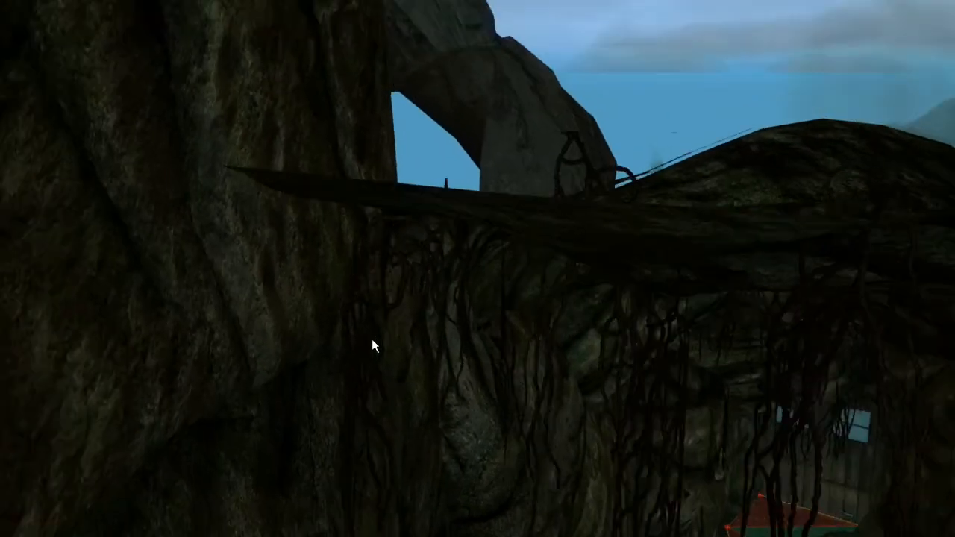
scroll(382, 348, up, 15)
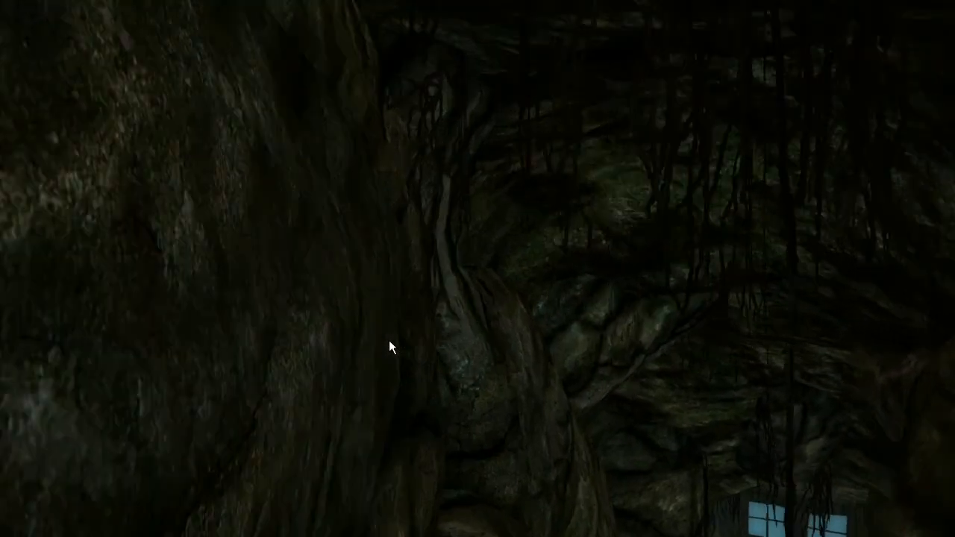
scroll(381, 341, up, 15)
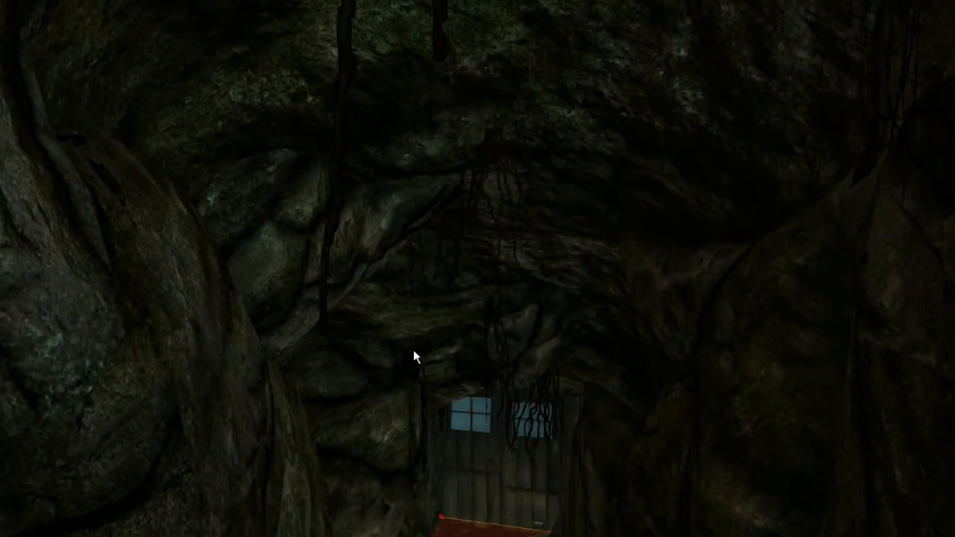
scroll(410, 367, down, 15)
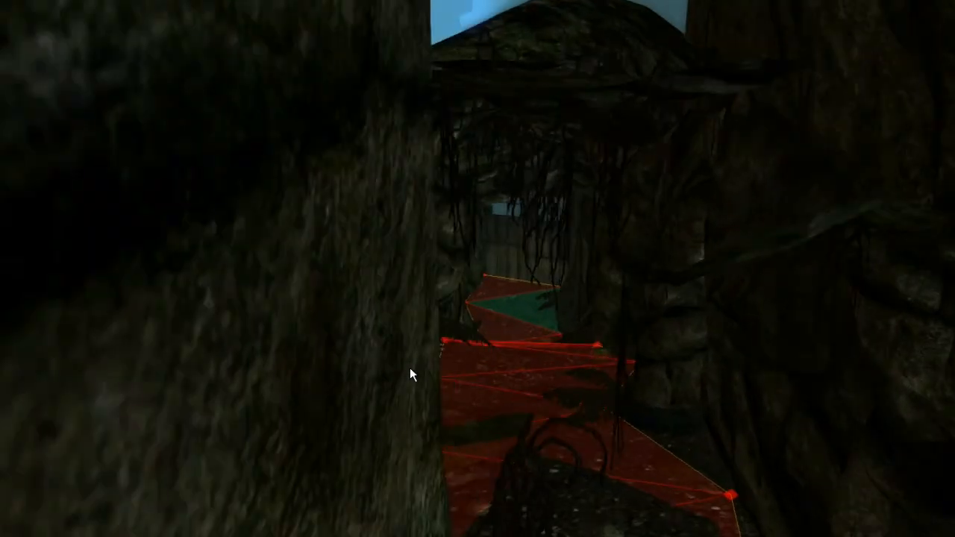
scroll(404, 378, down, 3)
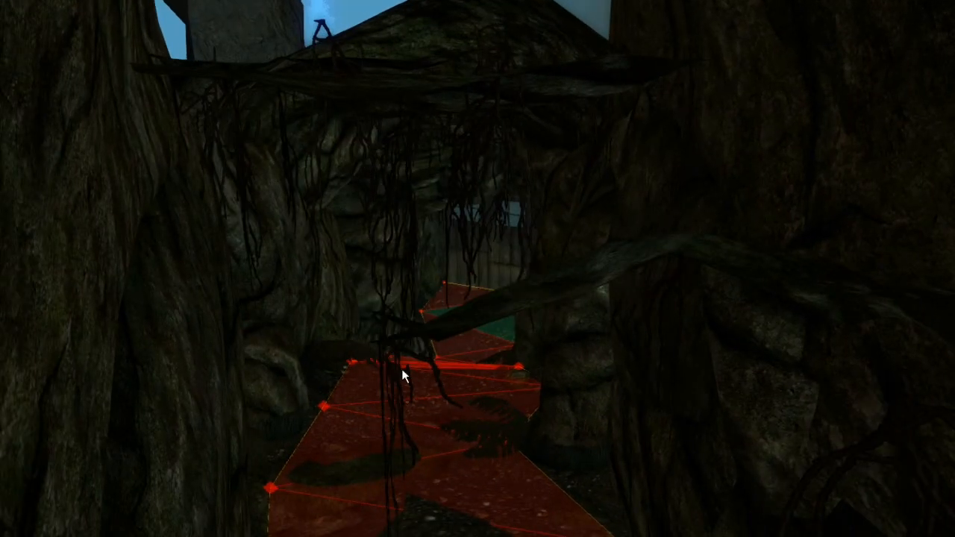
scroll(406, 375, down, 5)
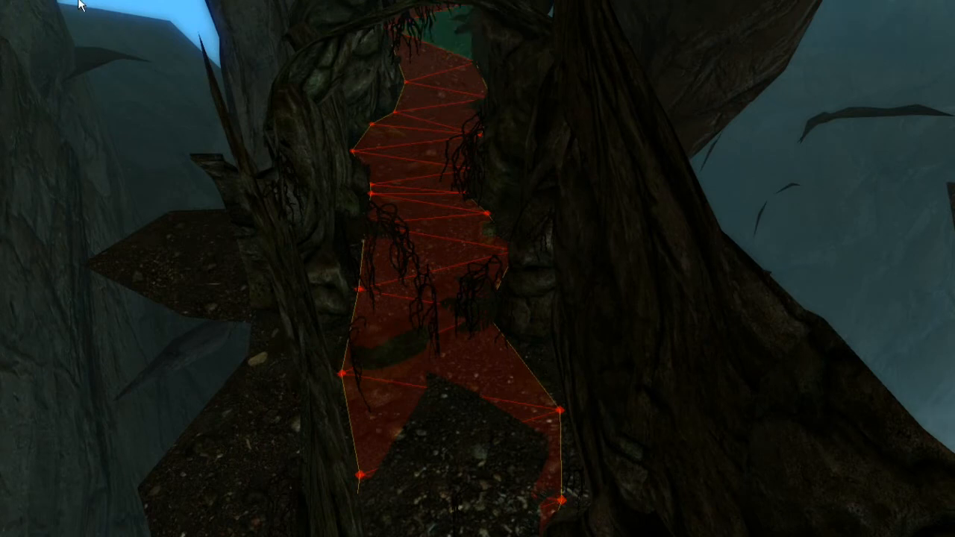
Hide the navmesh overlay and examine the root-covered passage and its rock walls from above
key(m)
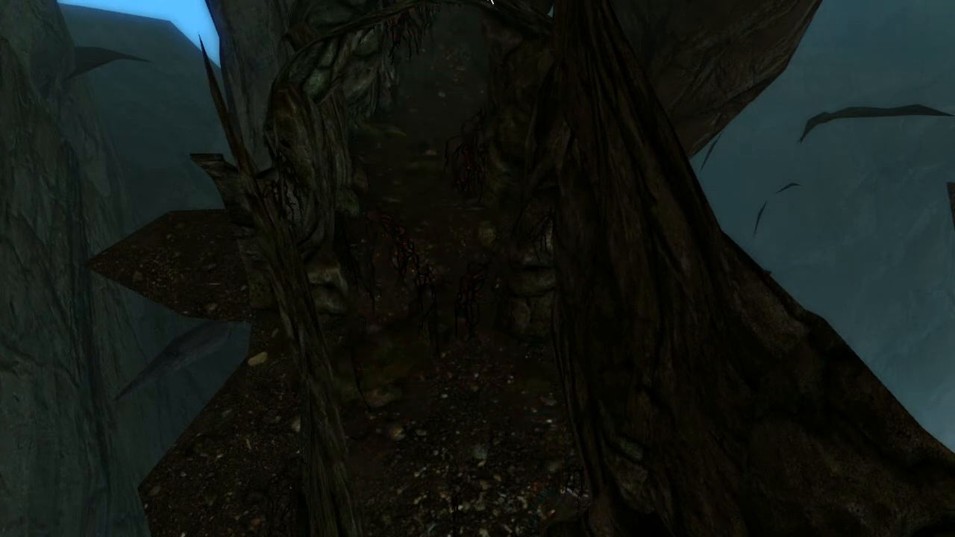
scroll(543, 191, down, 2)
shift+middle_drag(545, 195, 710, 195)
shift+middle_drag(328, 124, 497, 255)
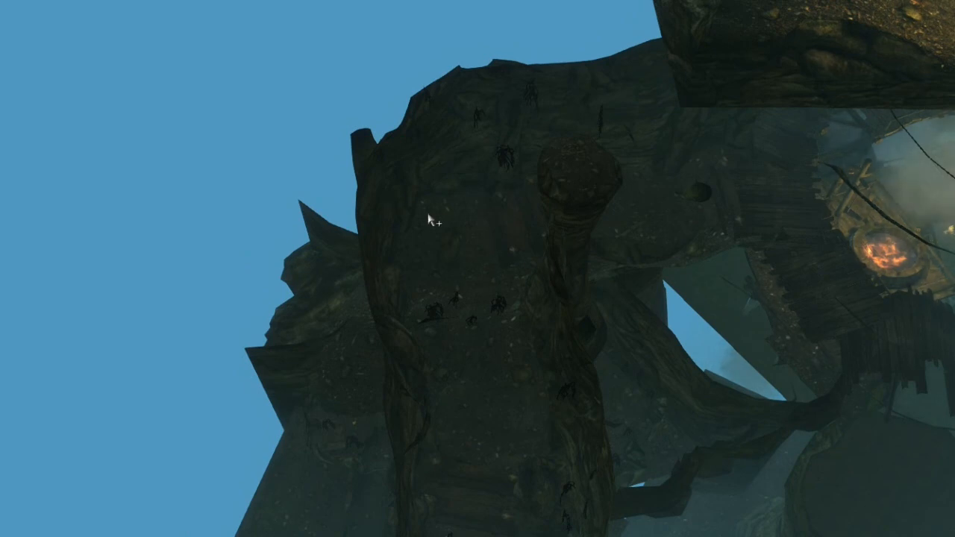
scroll(415, 243, up, 6)
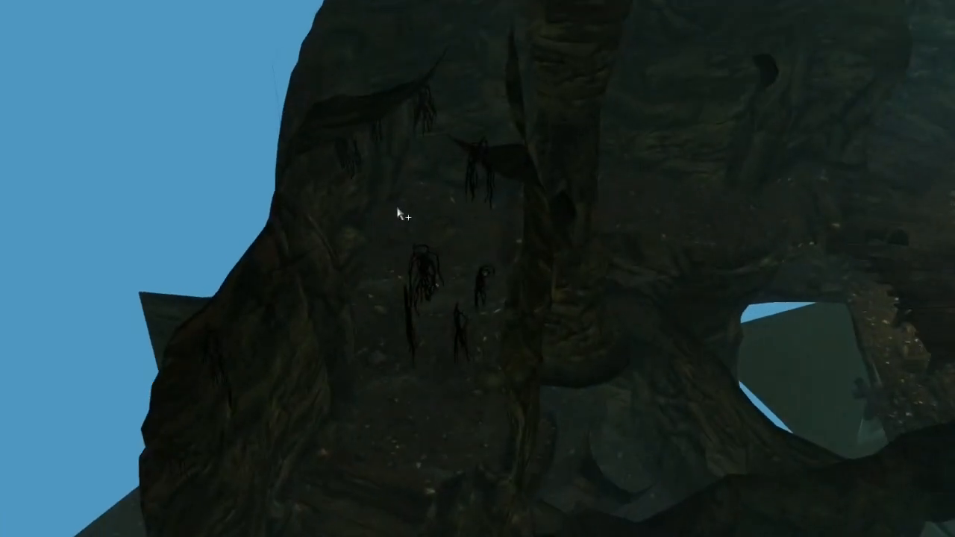
scroll(415, 212, down, 5)
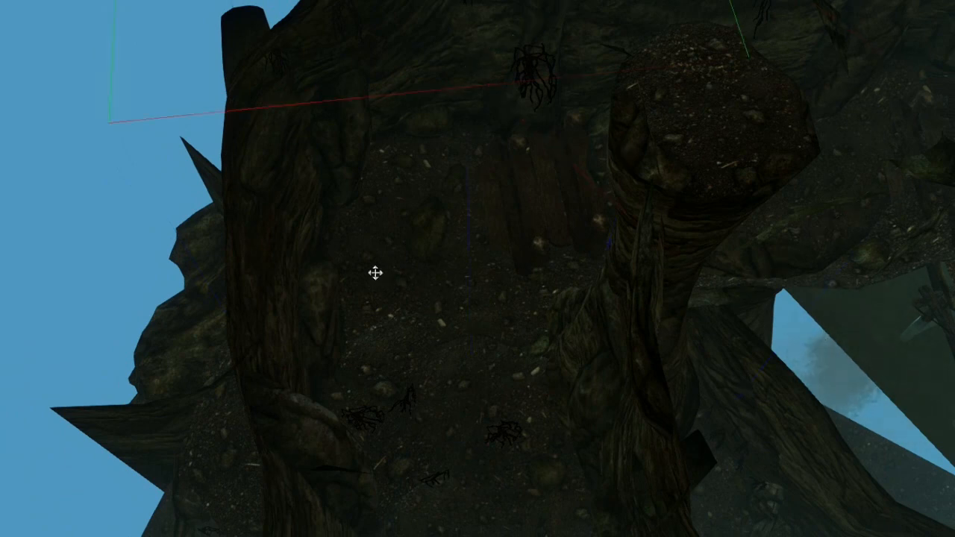
Reposition the thick roots and hanging root tufts spanning the rock passage, checking their placement from above and inside
shift+middle_drag(375, 273, 363, 242)
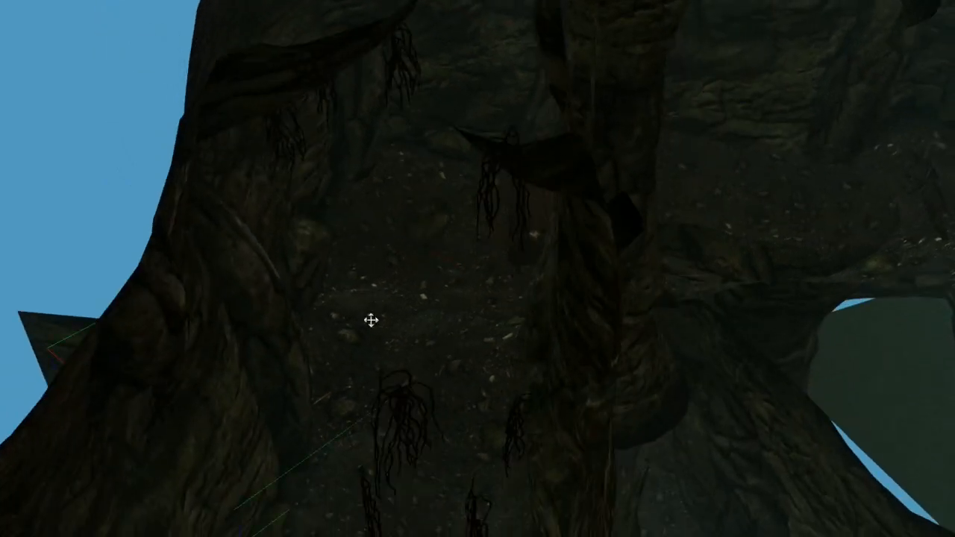
mouse_move(371, 320)
shift+middle_down()
mouse_move(373, 288)
mouse_move(369, 335)
shift+middle_up()
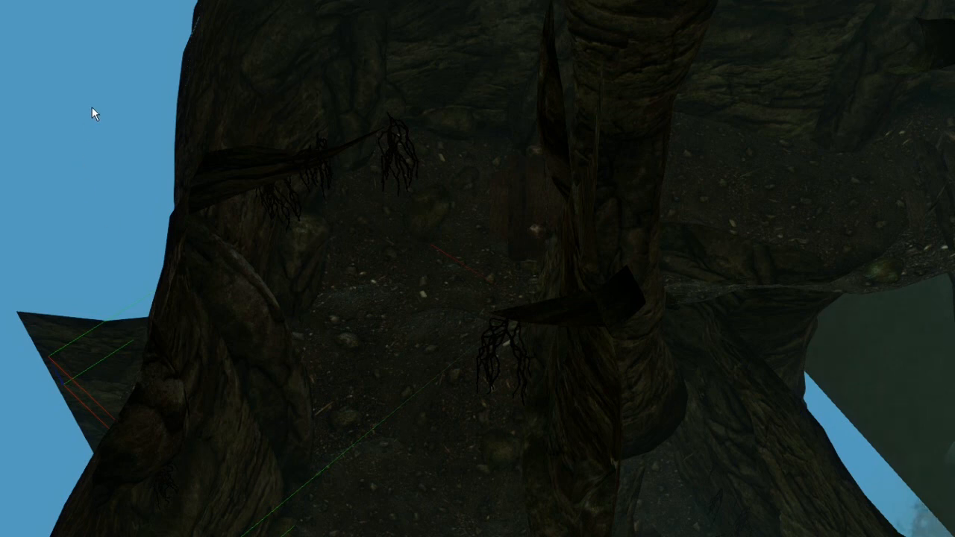
shift+middle_drag(374, 252, 418, 272)
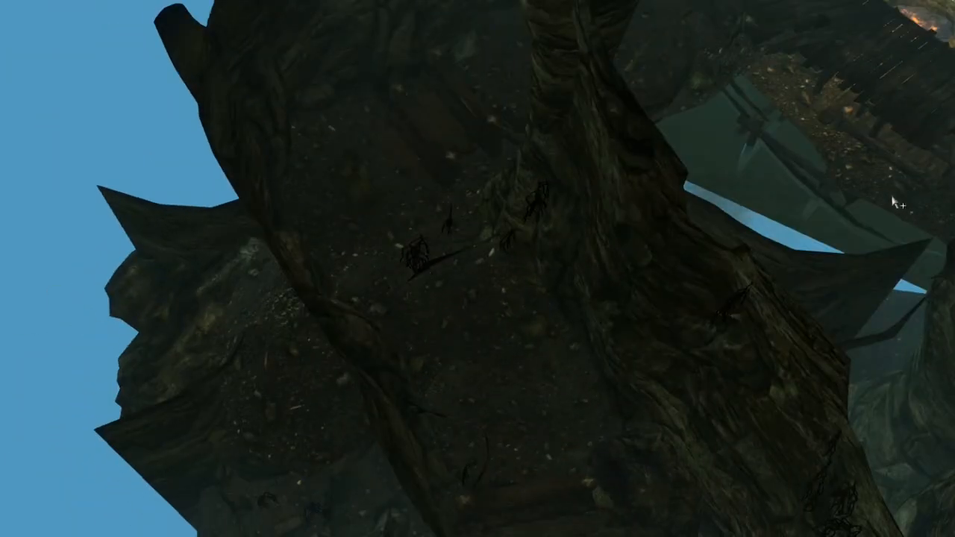
shift+middle_drag(895, 202, 527, 191)
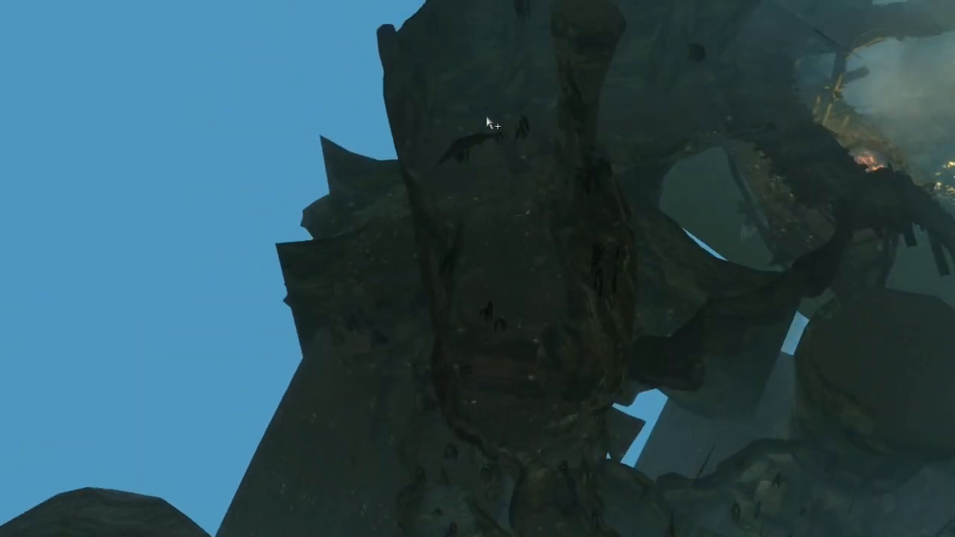
shift+middle_drag(507, 302, 494, 319)
shift+middle_drag(486, 356, 522, 336)
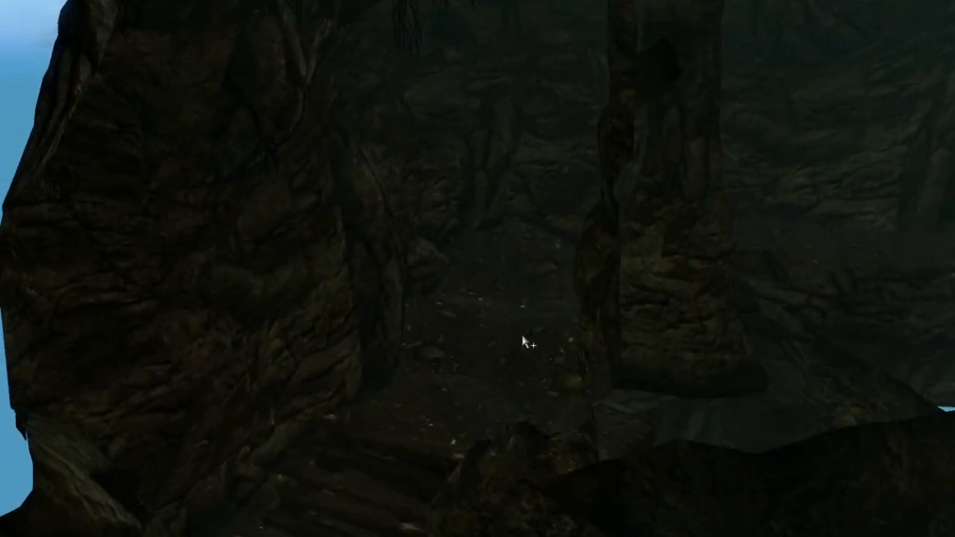
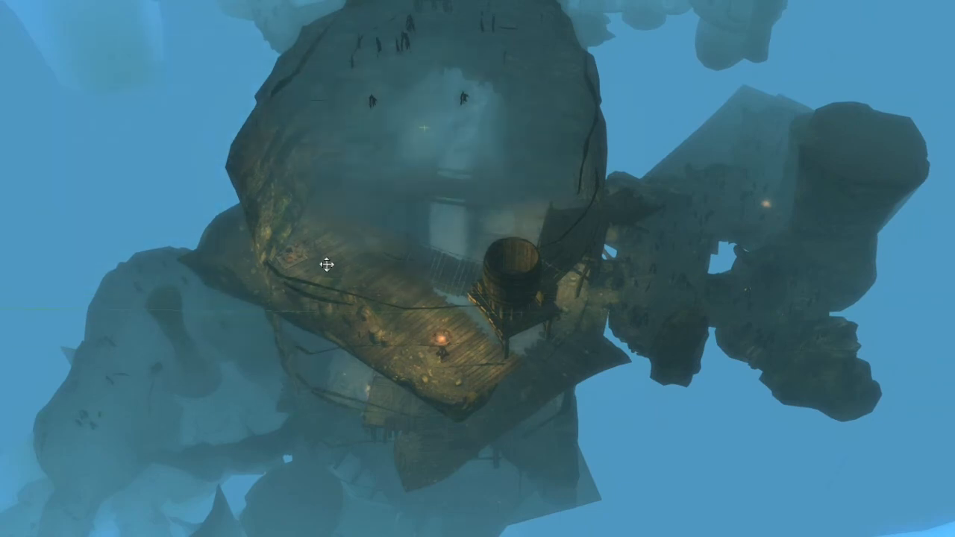
Hide the upper rope bridge crossing in front of the waterfall in the large cavern
scroll(422, 309, up, 3)
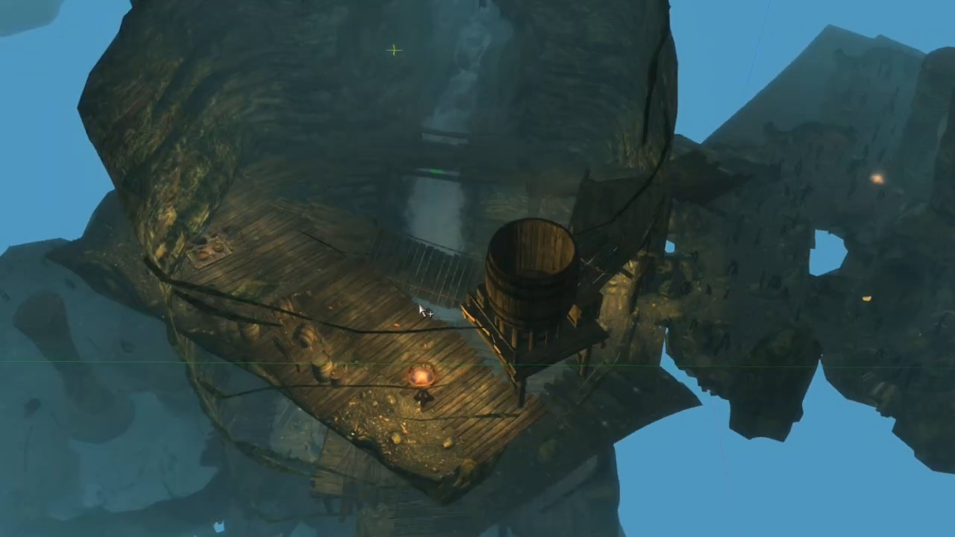
scroll(420, 307, up, 5)
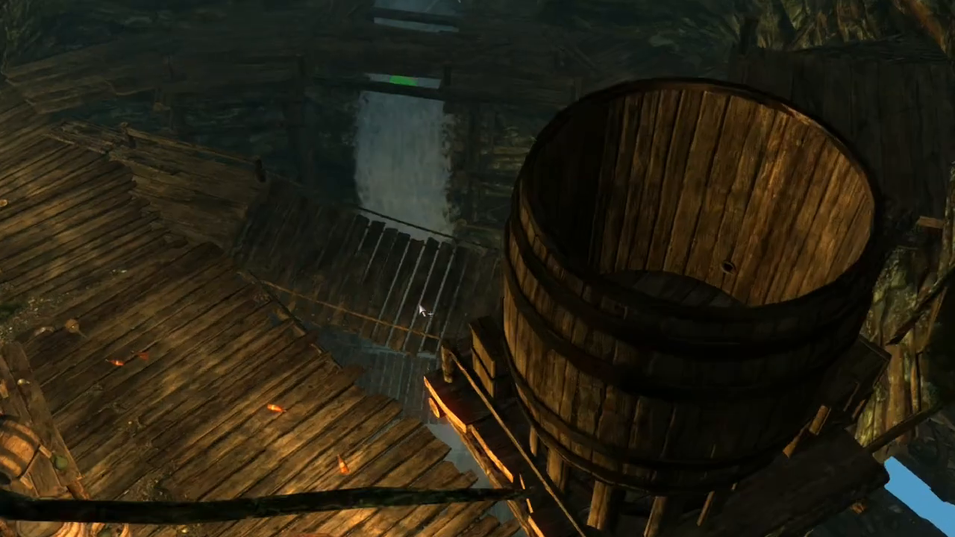
scroll(423, 316, up, 5)
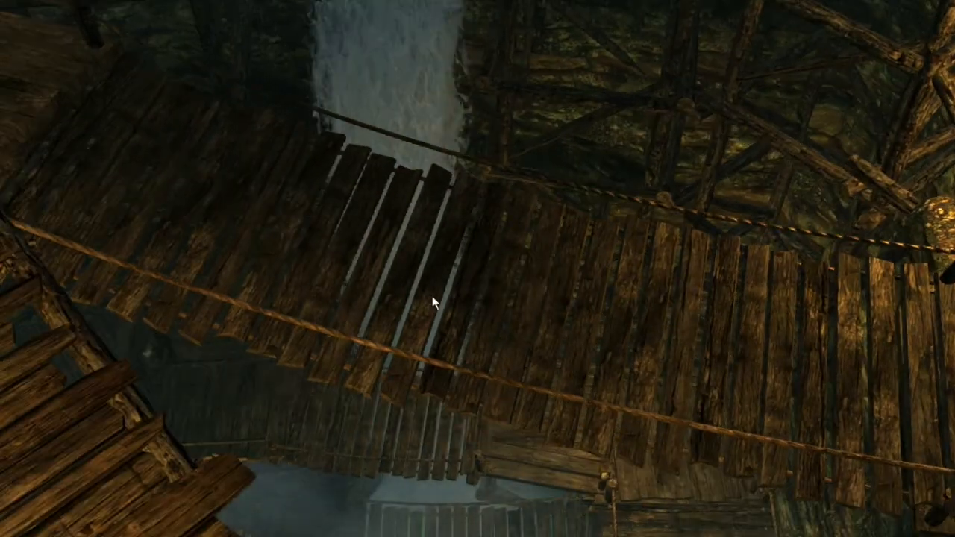
scroll(431, 298, up, 5)
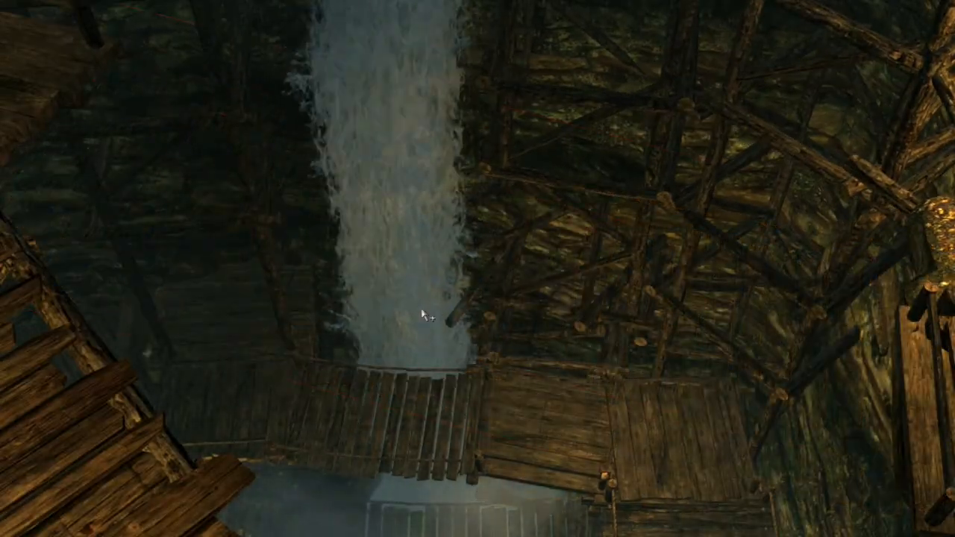
Hide the wooden deck sections by the brazier and barrels together with their support frames
scroll(426, 314, down, 5)
shift+middle_drag(428, 313, 226, 244)
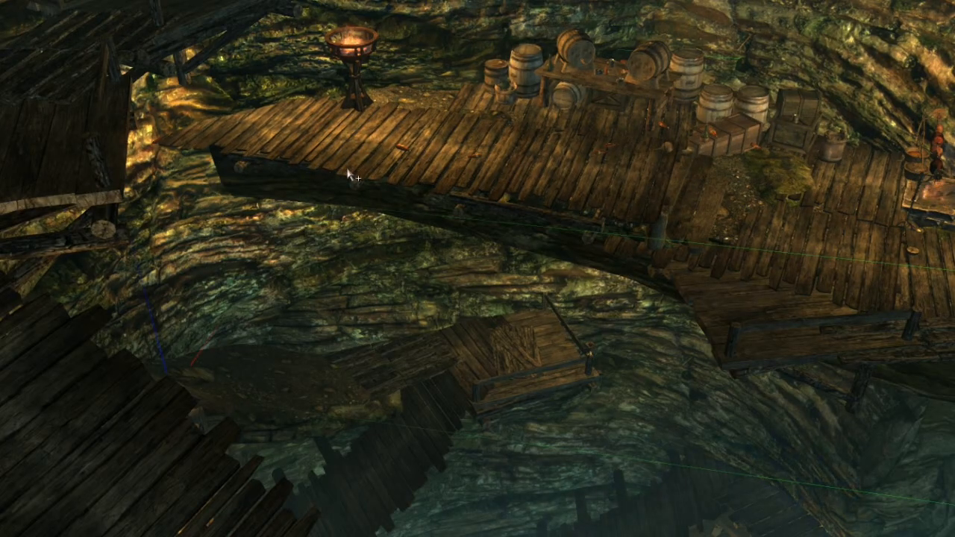
click(493, 177)
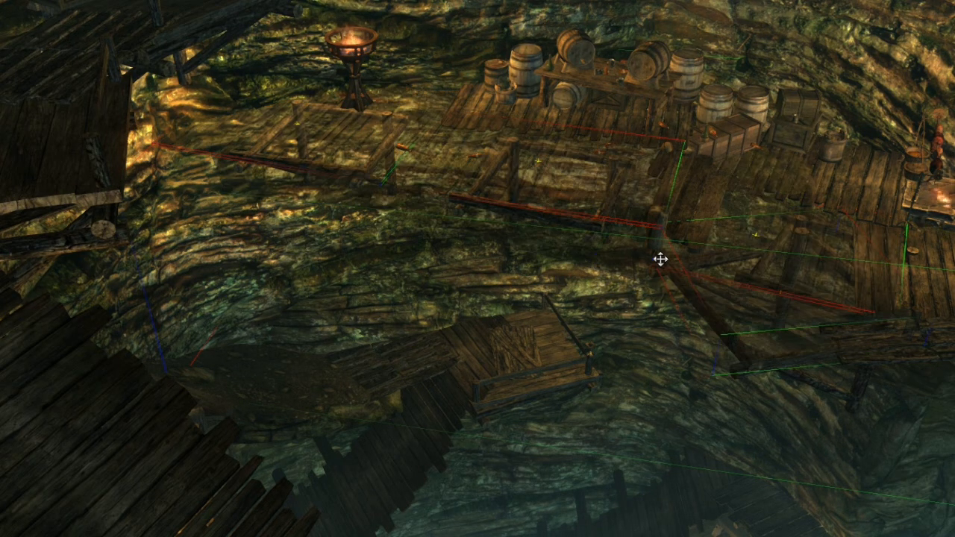
key(Delete)
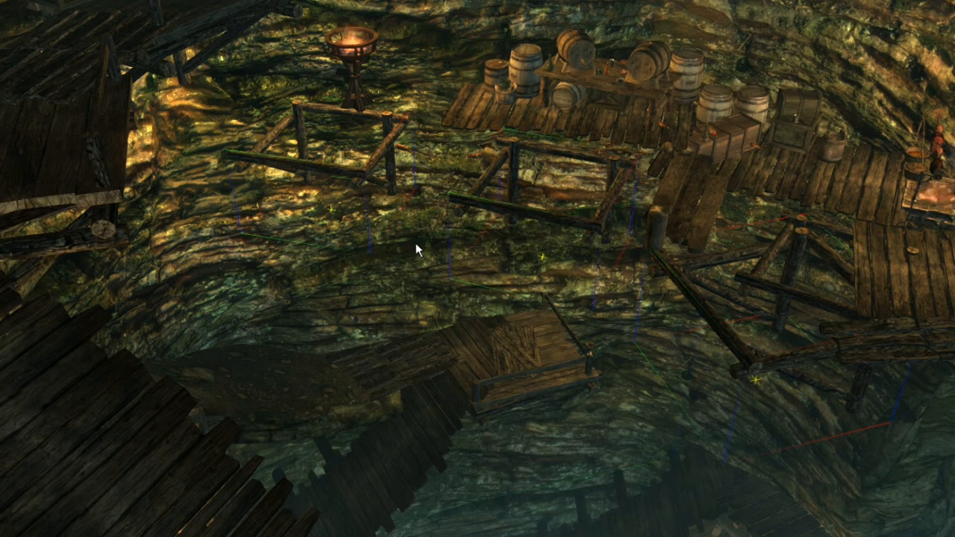
key(Delete)
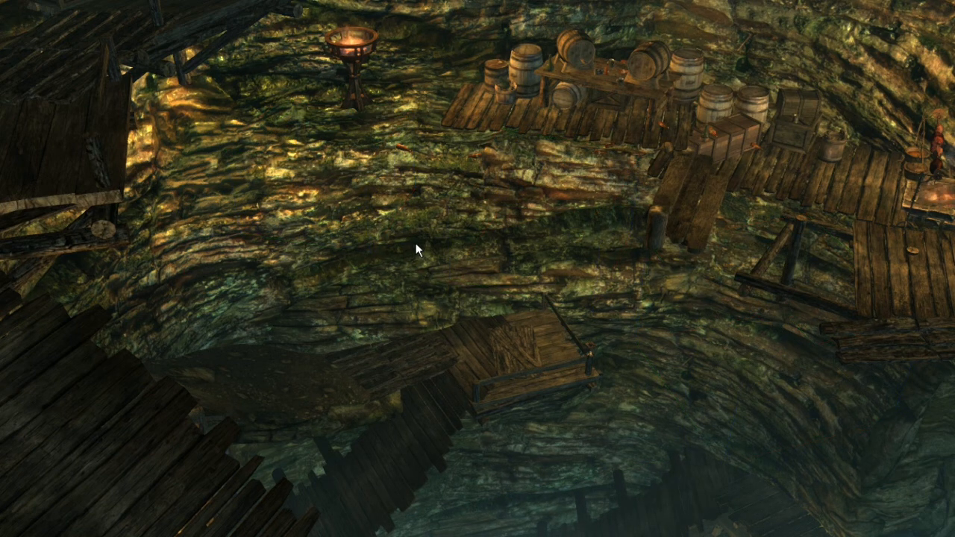
Hide the remaining planks, support frame and adjoining walkway pieces beside the barrel platform
scroll(705, 322, up, 5)
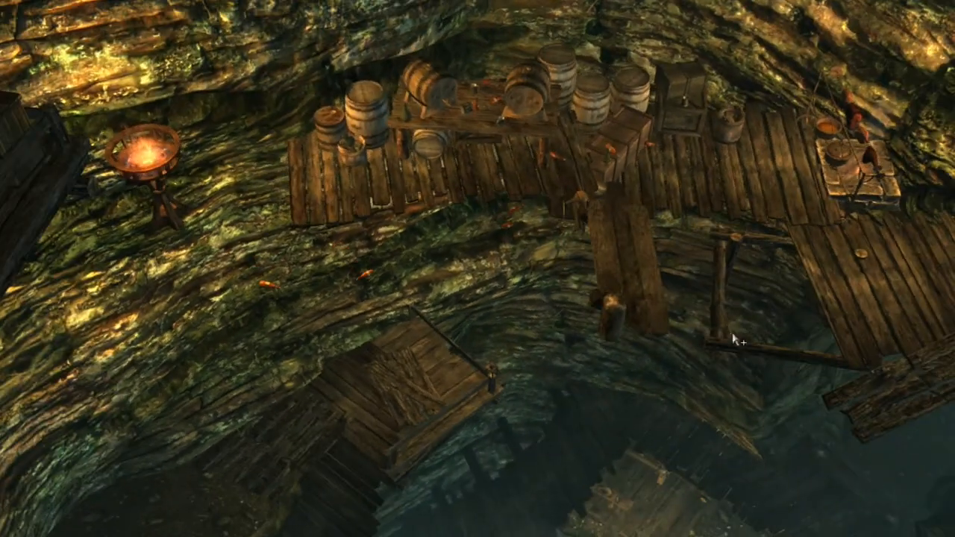
click(648, 297)
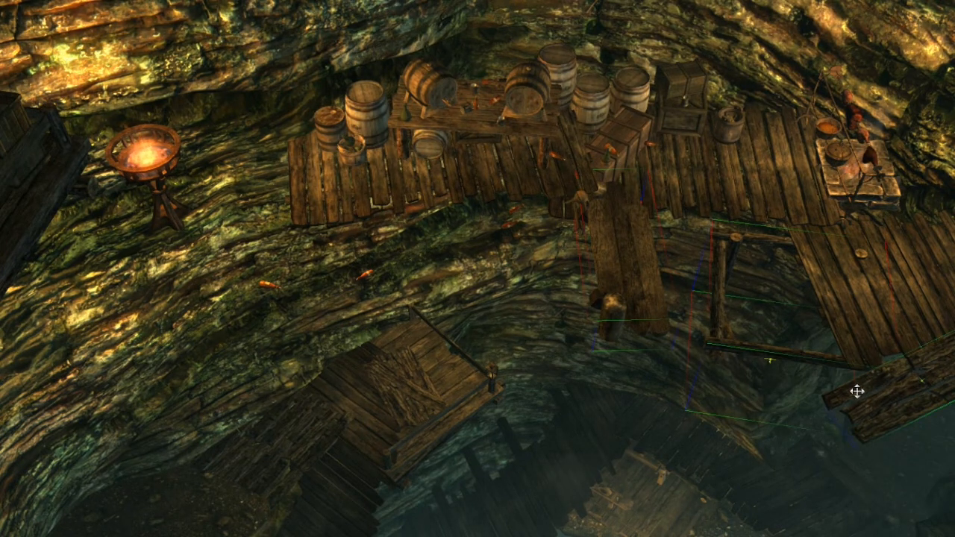
middle_drag(886, 314, 865, 309)
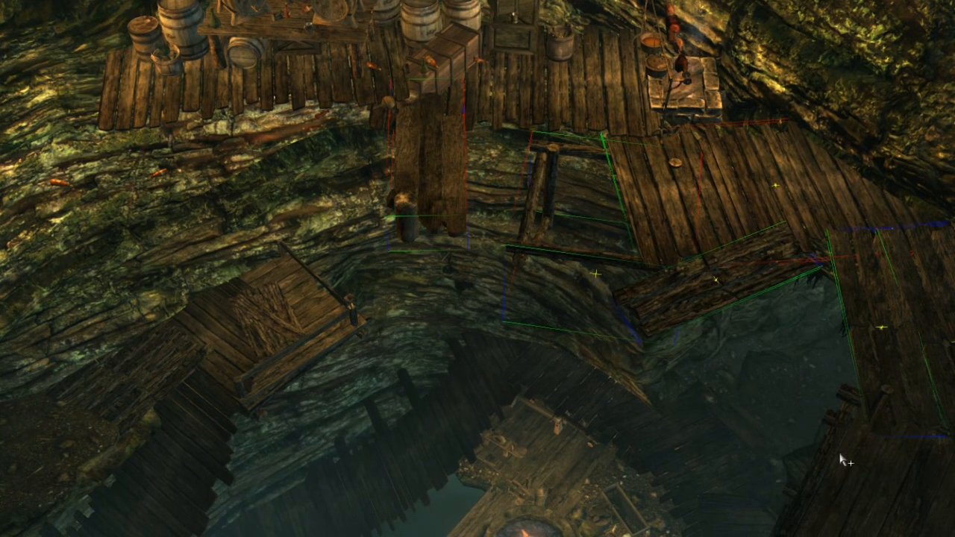
key(Delete)
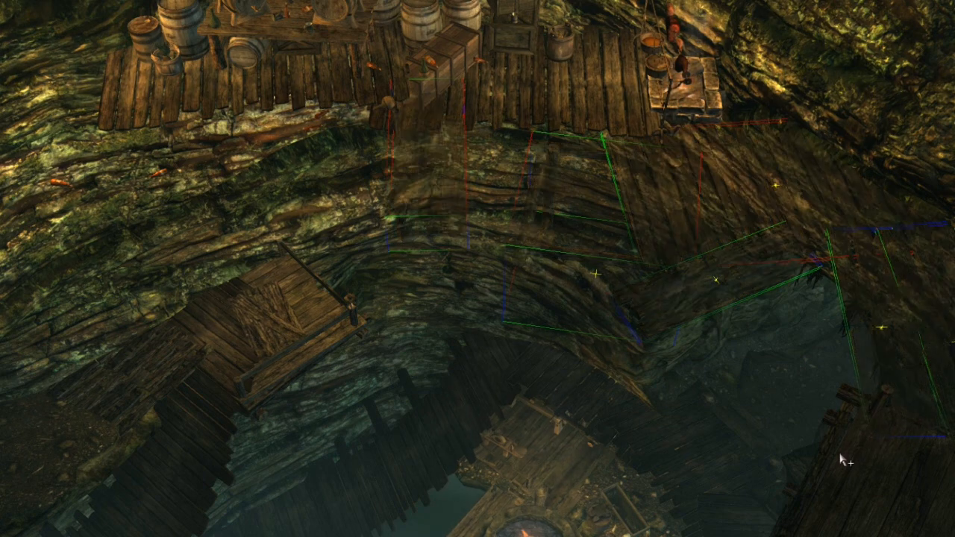
Hide the dark plank deck that blocks the view of the waterfall and its rope bridge
middle_drag(667, 386, 709, 311)
middle_drag(641, 255, 569, 255)
click(443, 366)
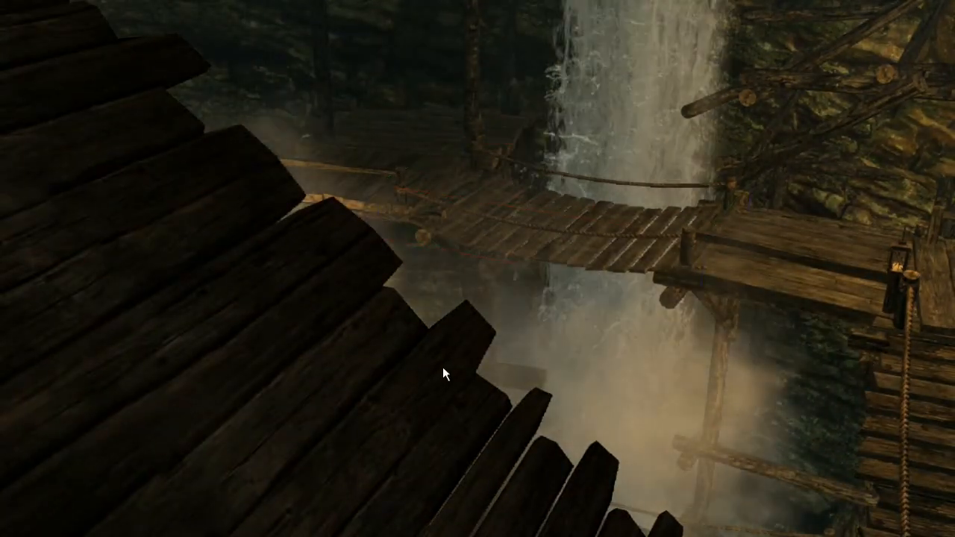
key(1)
key(1)
Hide the thick root and the railed platform with its plank roof above the fire pit
middle_drag(442, 367, 524, 363)
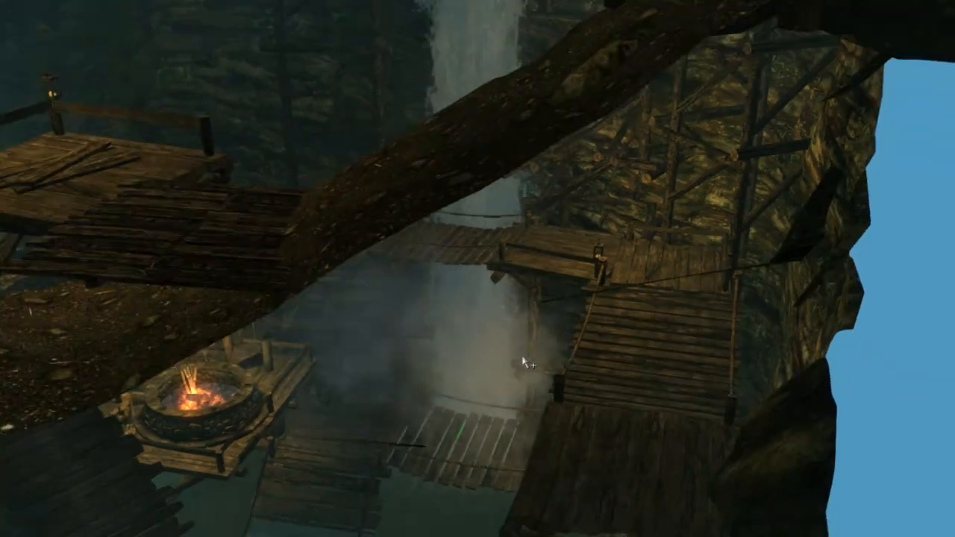
click(395, 185)
key(1)
key(1)
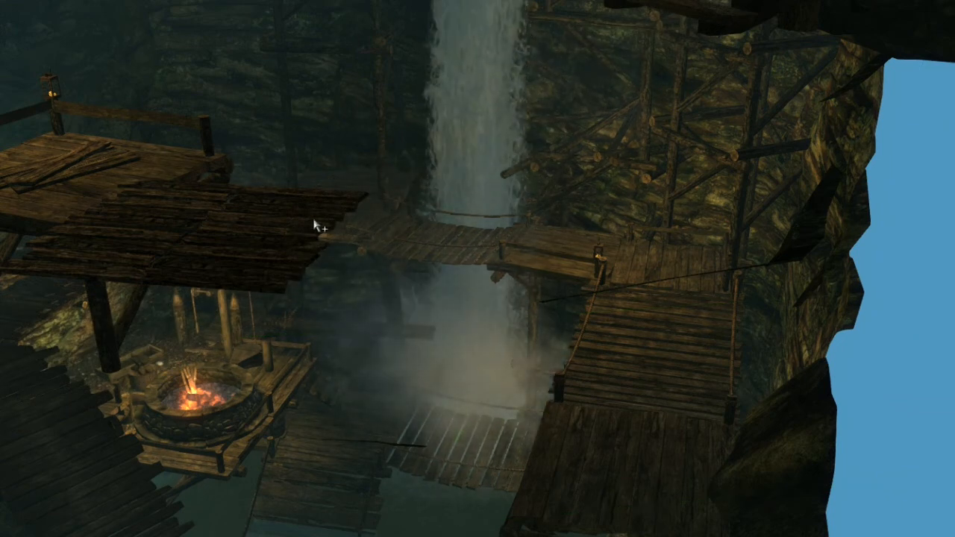
click(61, 188)
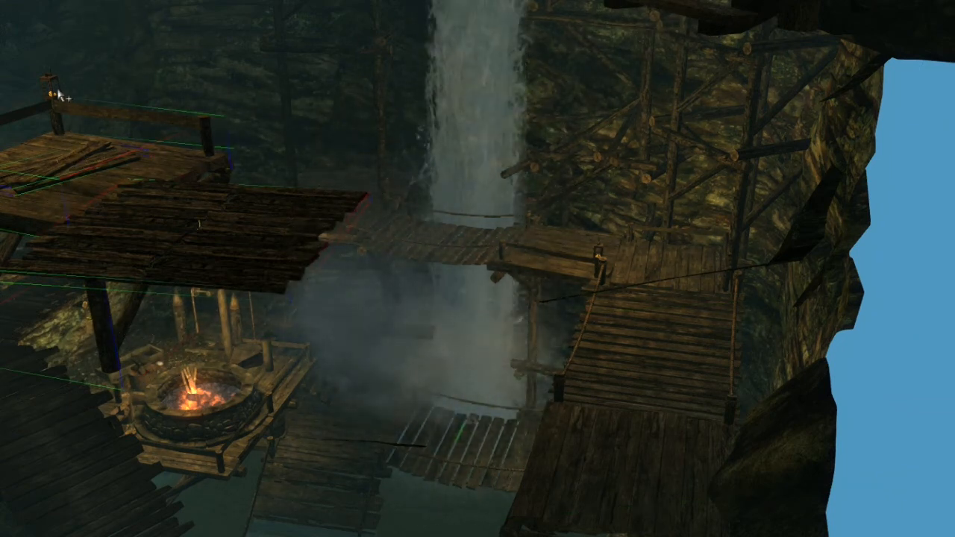
key(Delete)
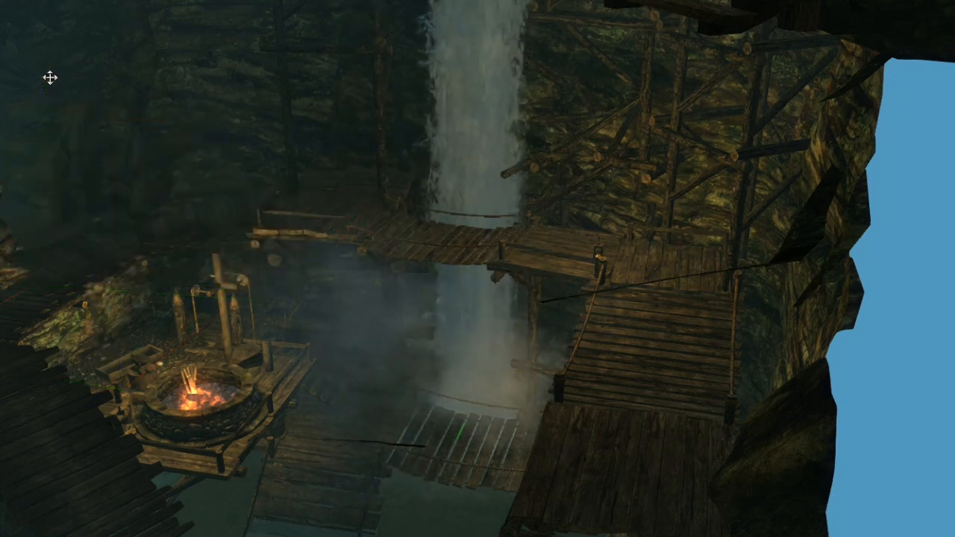
Position a splash effect along the waterfall's edge, just above the rope bridge and next to the timber post
scroll(362, 276, up, 8)
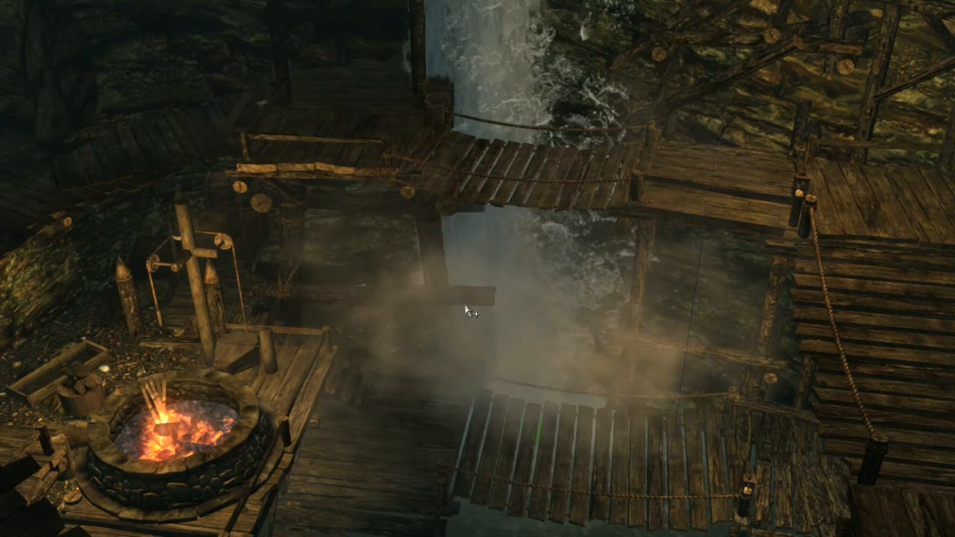
shift+middle_drag(503, 354, 467, 335)
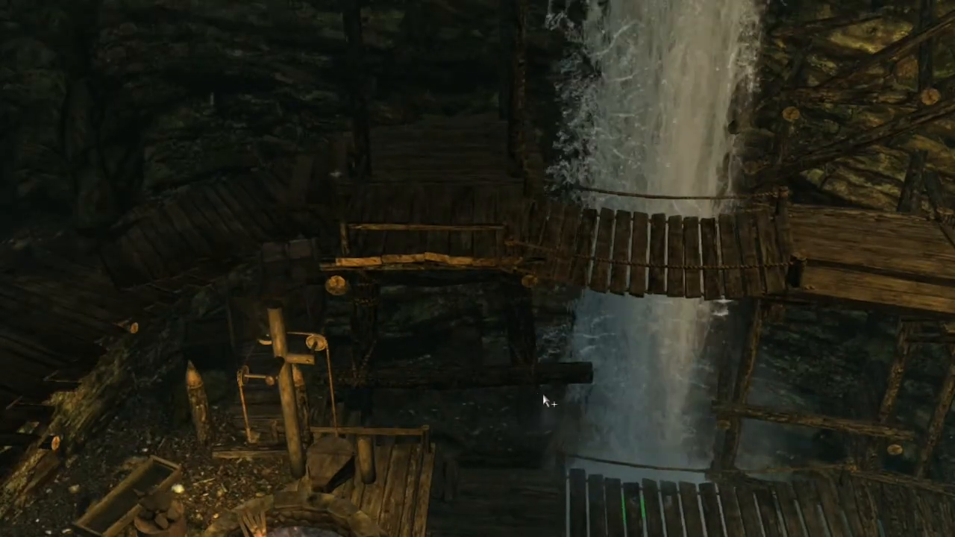
shift+middle_drag(550, 394, 499, 424)
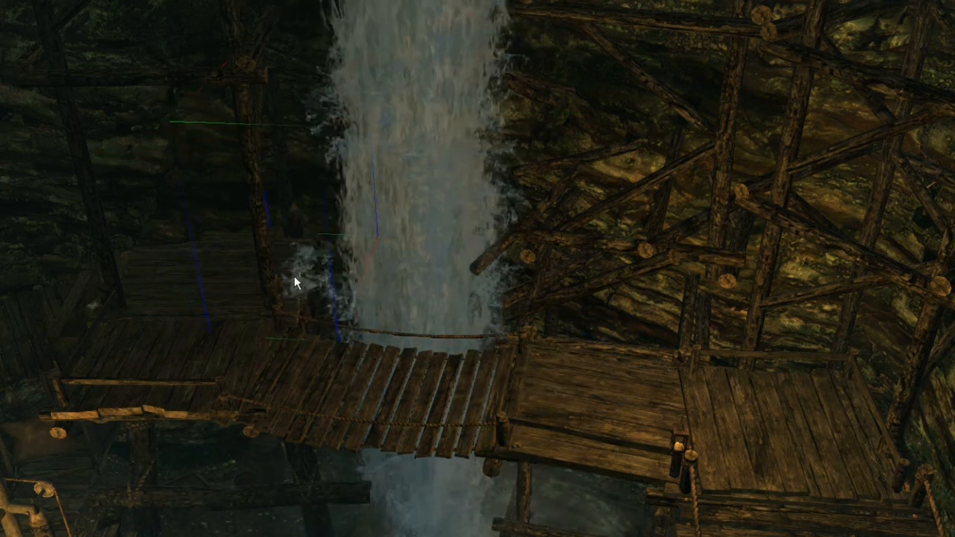
scroll(291, 269, up, 3)
shift+middle_drag(286, 270, 450, 164)
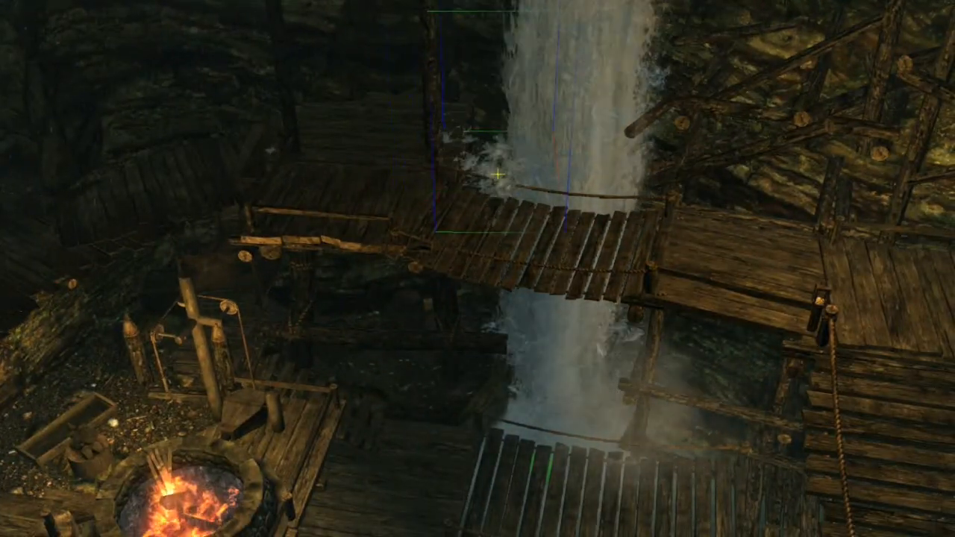
Lower the splash effect below the rope bridge to the waterfall's foot, check it up close and deselect it
shift+middle_drag(501, 347, 485, 265)
drag(485, 265, 473, 320)
key(z)
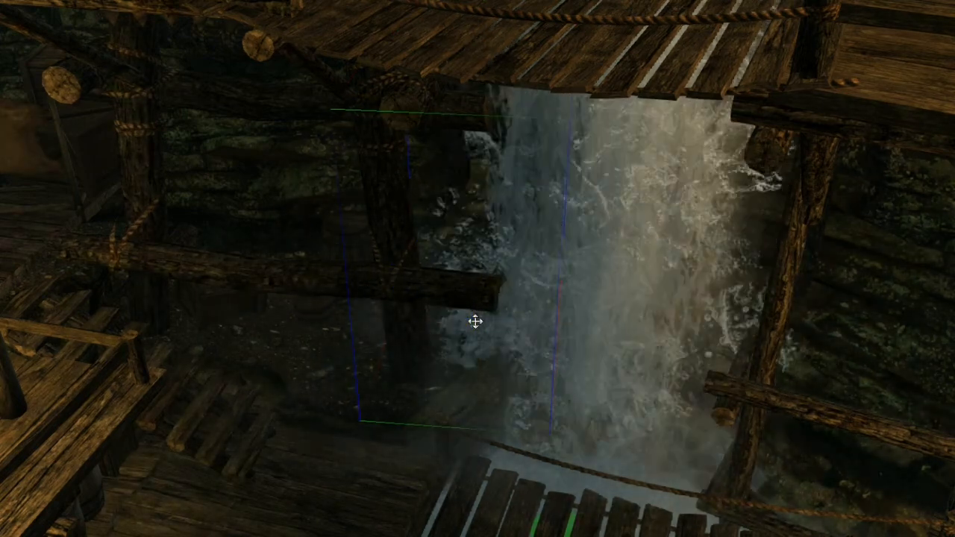
shift+middle_drag(475, 322, 484, 290)
scroll(486, 291, up, 3)
mouse_move(484, 290)
right_down()
mouse_move(498, 288)
mouse_move(484, 284)
right_up()
key(d)
scroll(493, 282, down, 4)
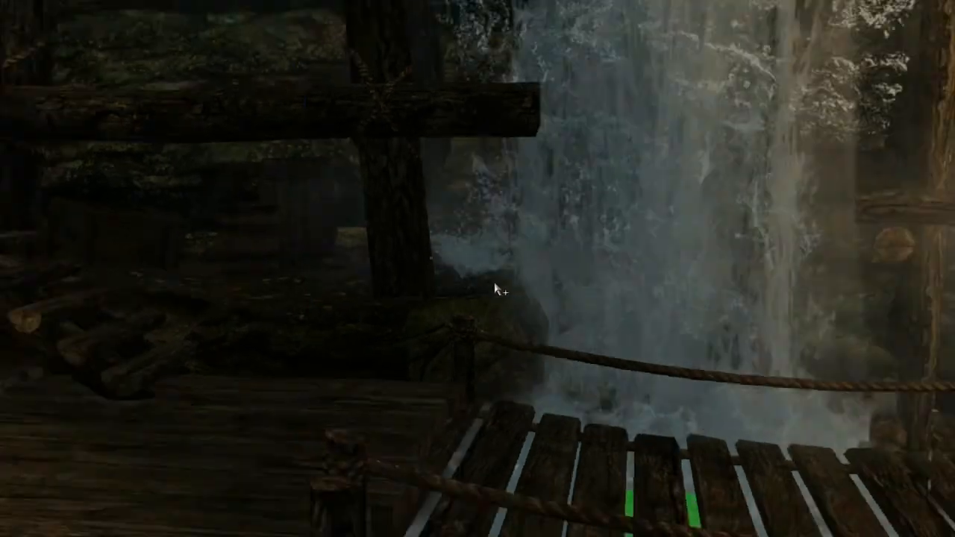
Place a splash effect where the lowest log end juts into the waterfall above the rope bridge
shift+middle_drag(494, 284, 533, 263)
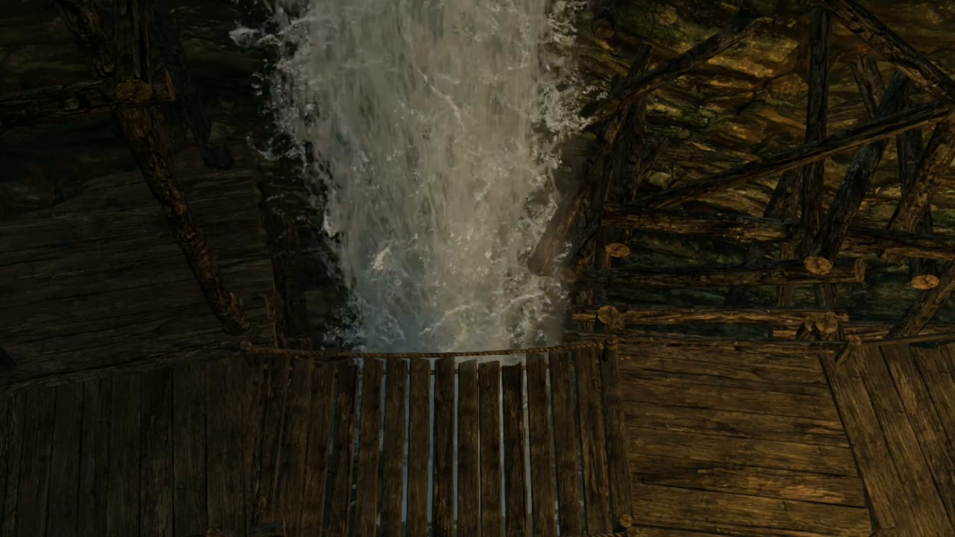
click(551, 252)
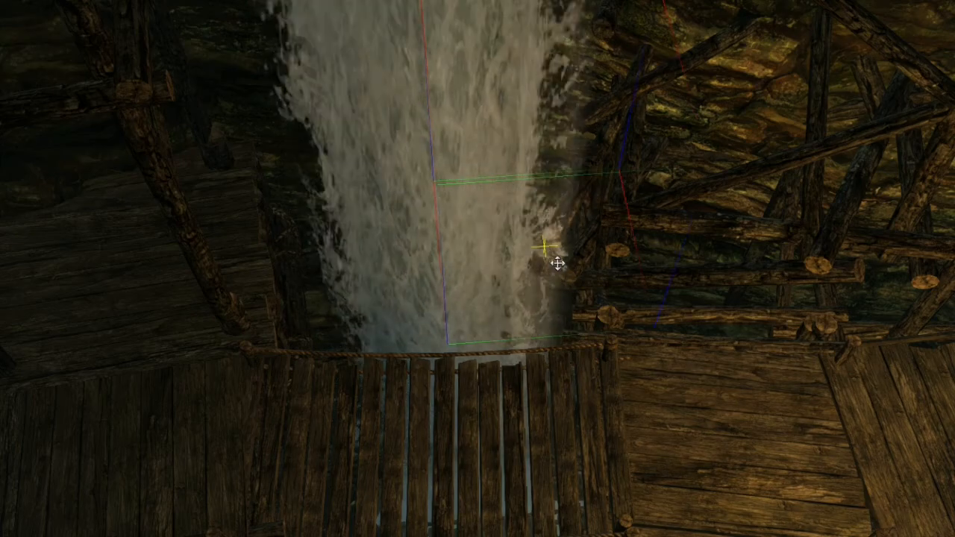
shift+middle_drag(557, 264, 570, 240)
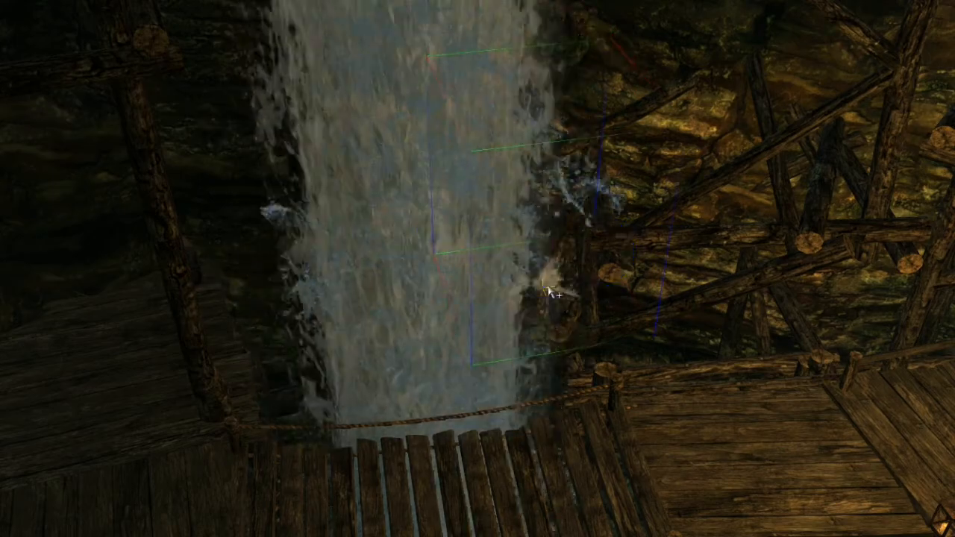
shift+middle_drag(550, 292, 478, 274)
middle_drag(481, 274, 243, 235)
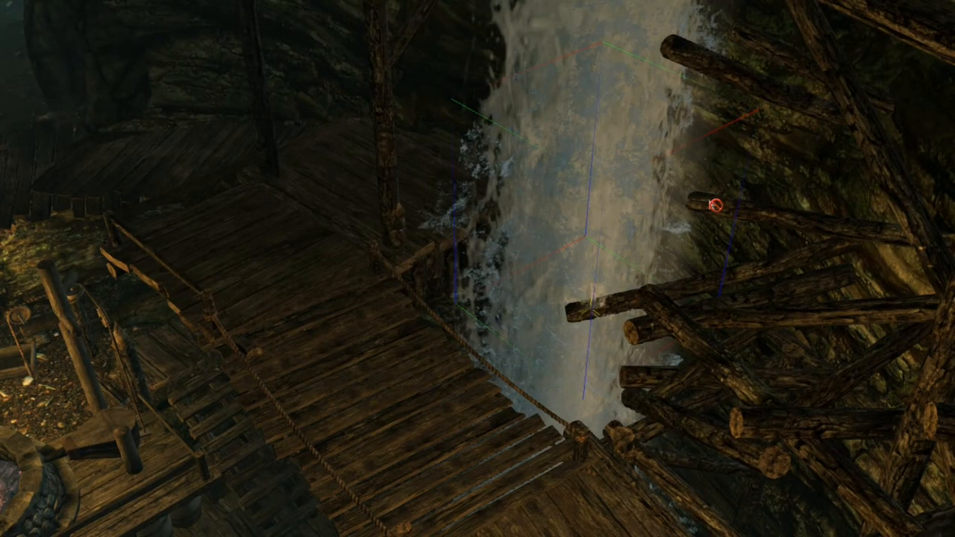
Position a splash effect along the waterfall's edge by the log scaffolding, higher than the jutting log end
middle_drag(709, 199, 729, 205)
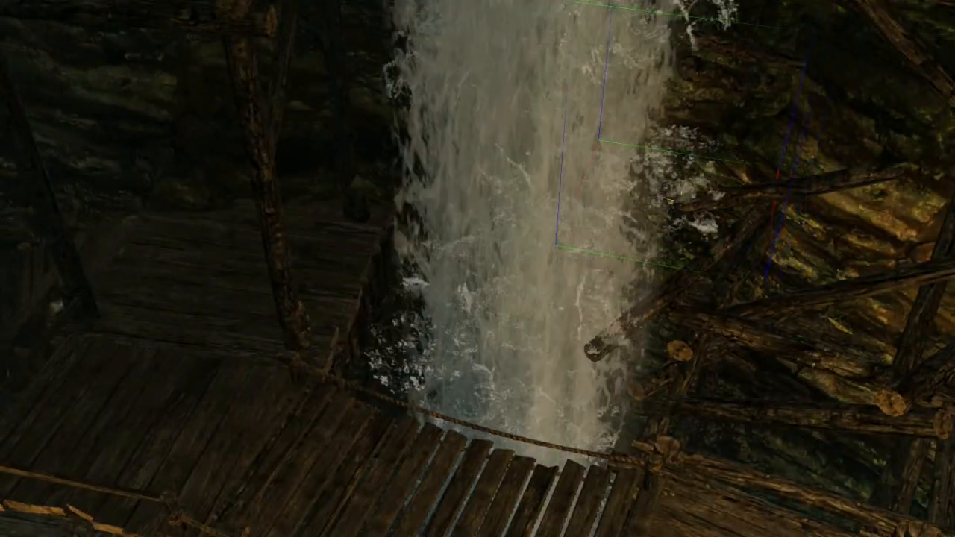
middle_drag(694, 196, 704, 175)
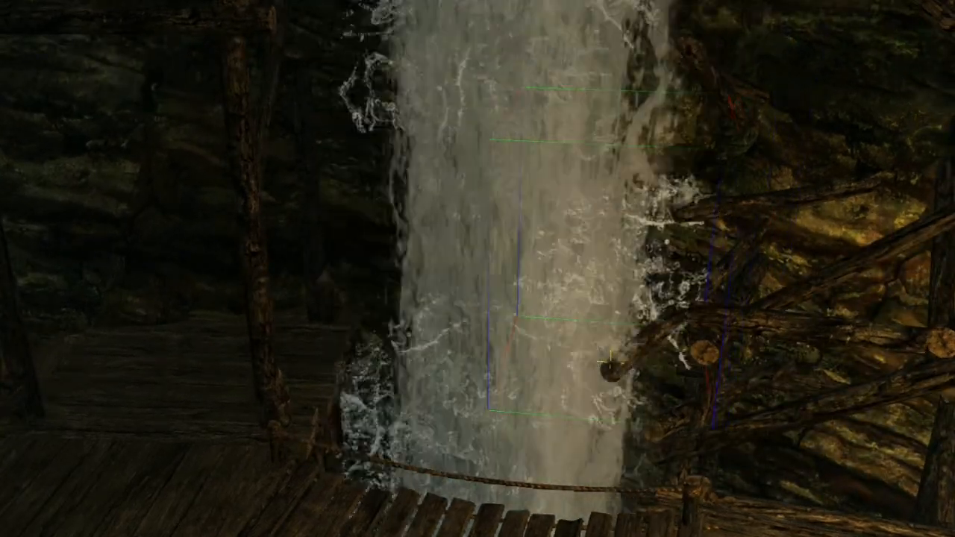
mouse_move(628, 357)
middle_down()
mouse_move(655, 400)
mouse_move(646, 355)
mouse_move(618, 329)
mouse_move(625, 376)
middle_up()
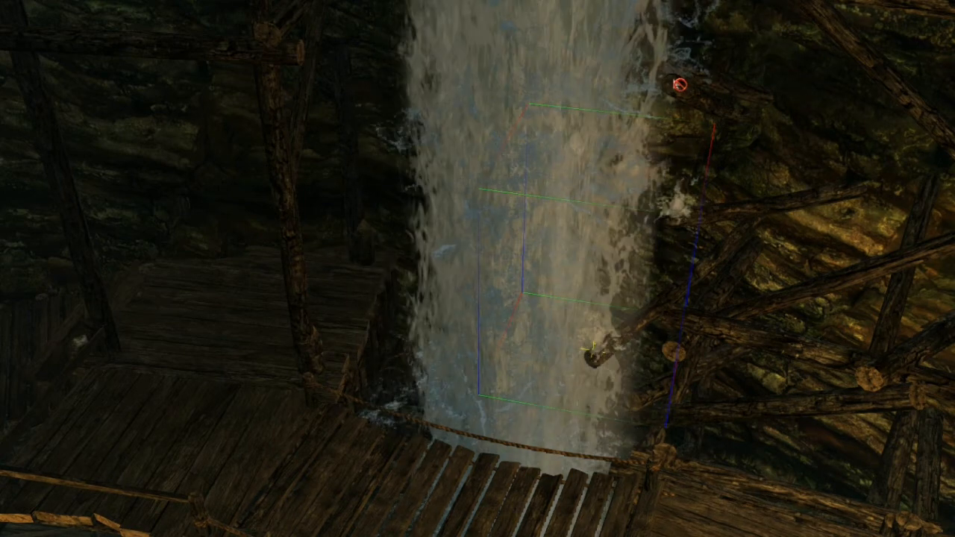
Add a splash effect against the rock wall higher up the waterfall's scaffolded edge and adjust its height
mouse_move(673, 78)
middle_down()
mouse_move(678, 89)
mouse_move(675, 65)
mouse_move(640, 31)
mouse_move(729, 84)
mouse_move(503, 211)
middle_up()
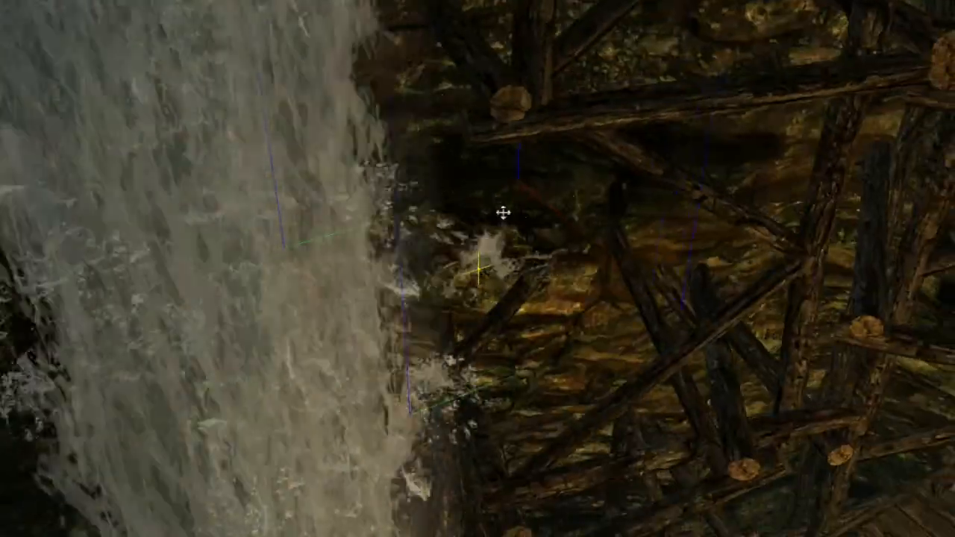
key(z)
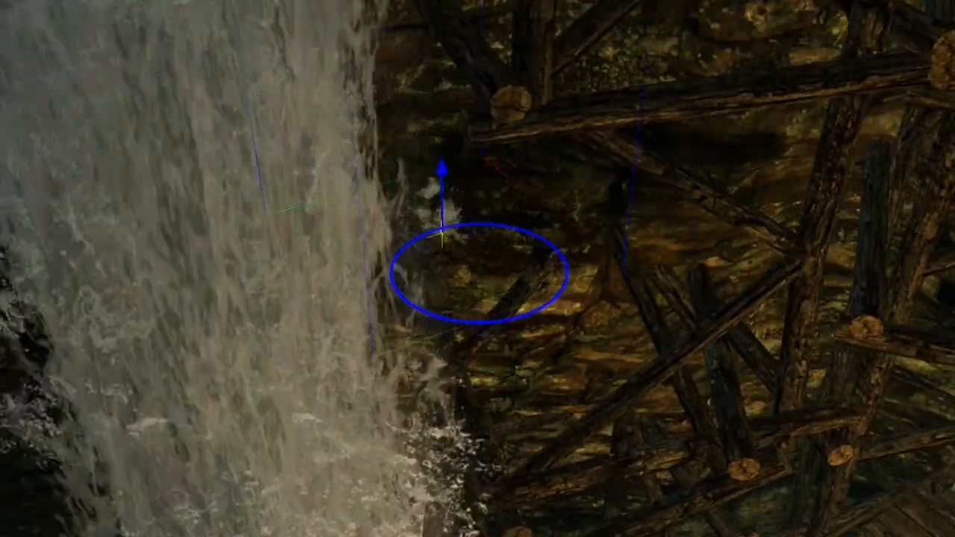
drag(441, 224, 452, 255)
key(z)
scroll(452, 256, down, 3)
middle_drag(452, 256, 410, 284)
Position a splash effect between the waterfall's edge and the timber post, just above the post's horizontal beam
middle_drag(389, 328, 338, 275)
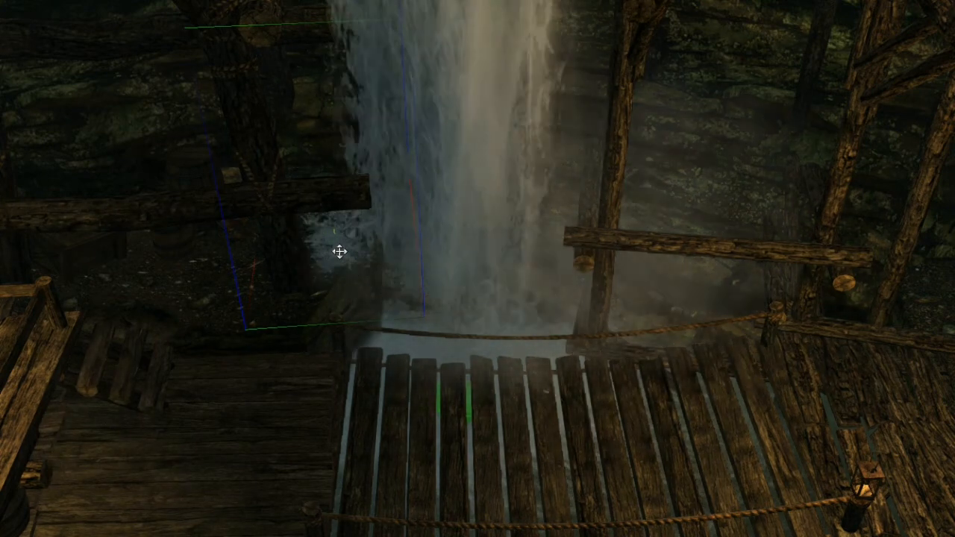
drag(632, 292, 642, 240)
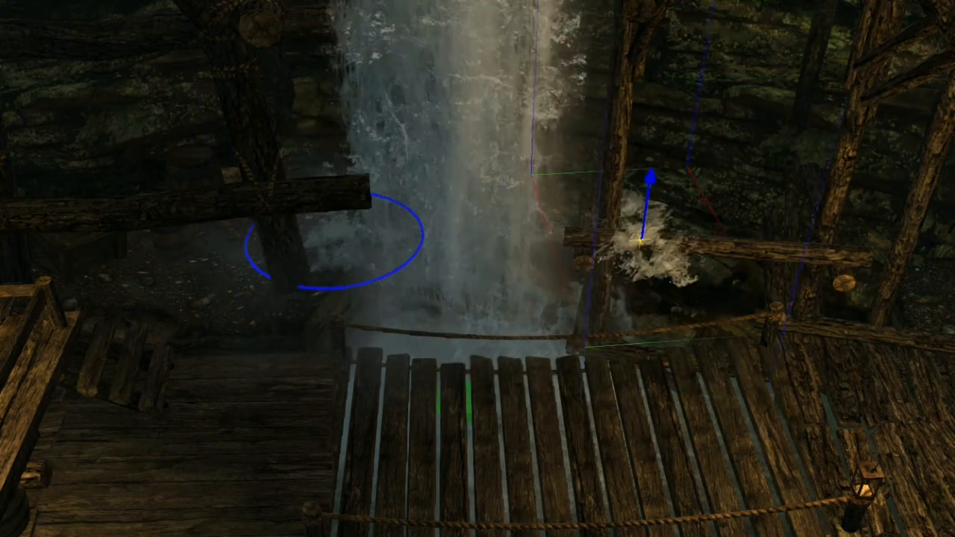
drag(625, 206, 625, 198)
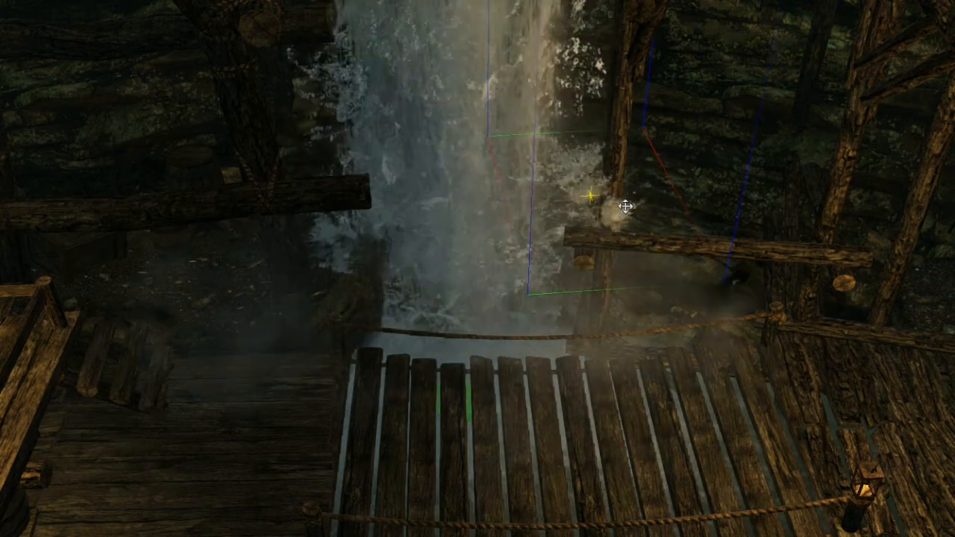
right_drag(621, 206, 627, 196)
shift+middle_drag(626, 196, 656, 186)
scroll(660, 173, up, 2)
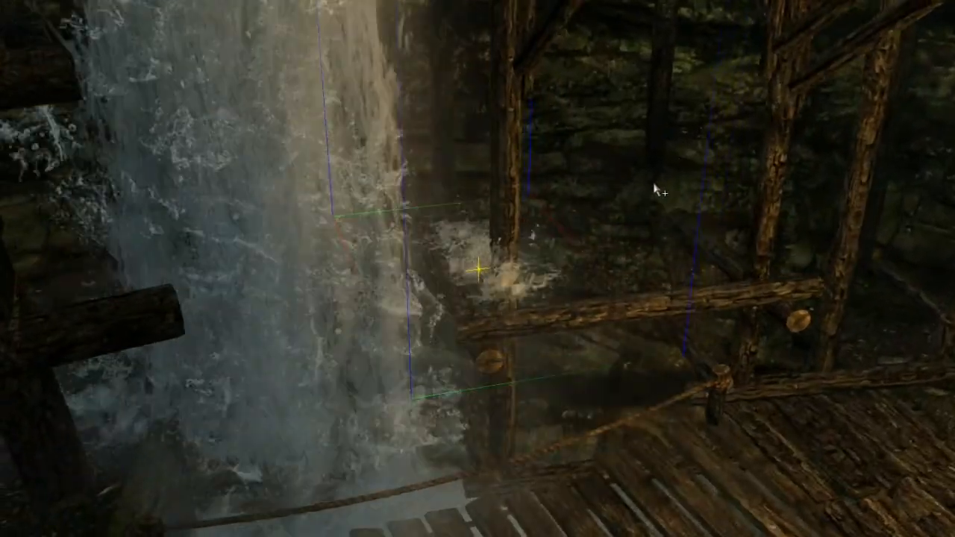
drag(525, 276, 457, 291)
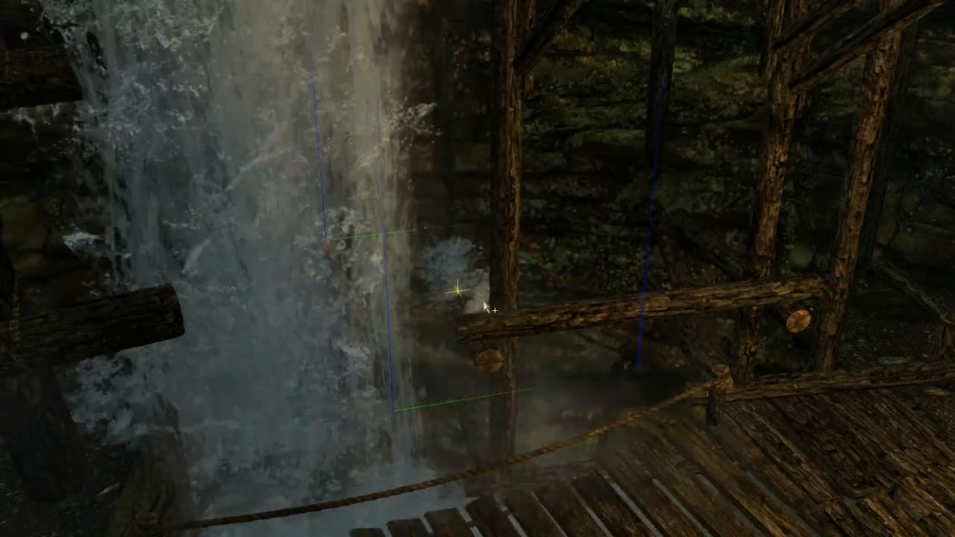
shift+middle_drag(520, 307, 484, 316)
drag(626, 326, 648, 332)
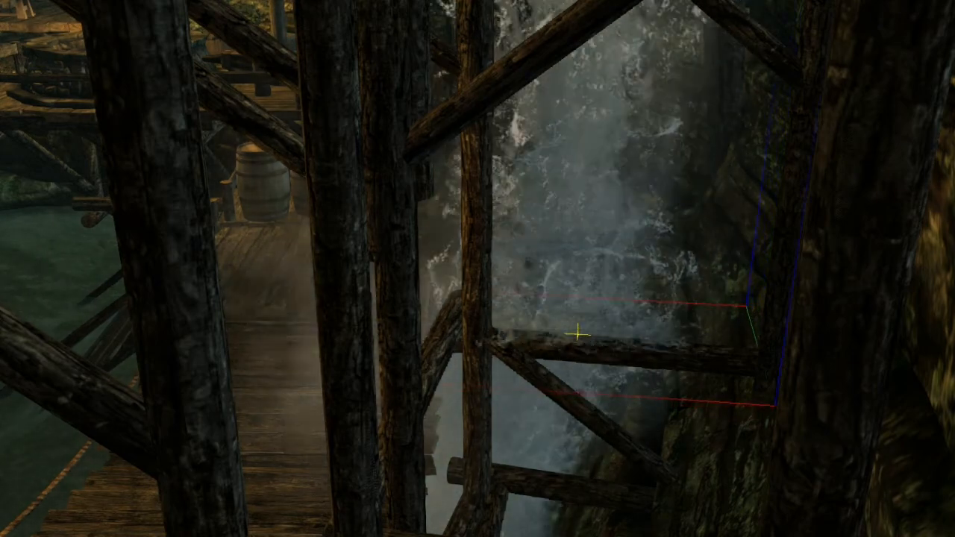
Place splash effects at the dark beam ends by the rope-bound post beside the waterfall, and check the bridge area from afar
shift+middle_drag(652, 328, 447, 313)
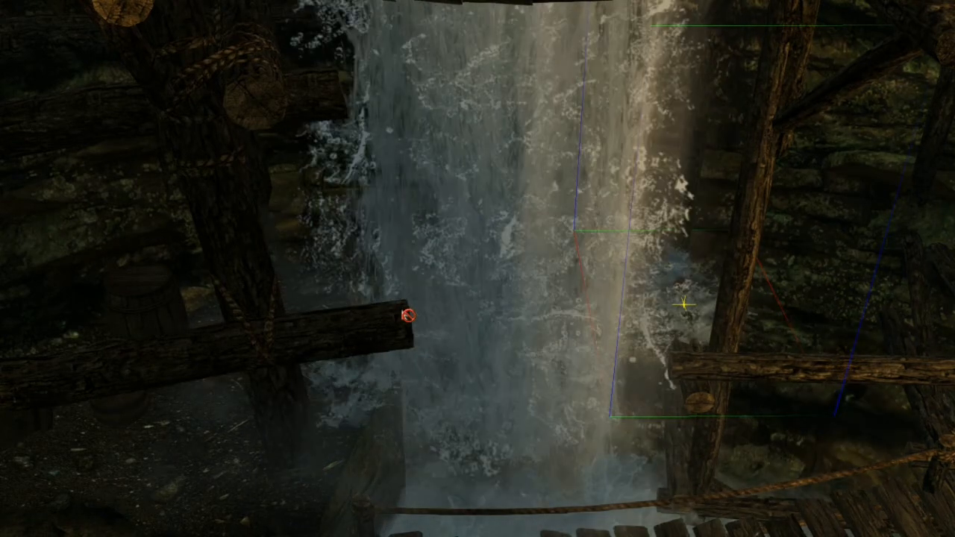
mouse_move(408, 315)
shift+middle_down()
mouse_move(358, 286)
mouse_move(401, 309)
mouse_move(407, 295)
mouse_move(410, 308)
shift+middle_up()
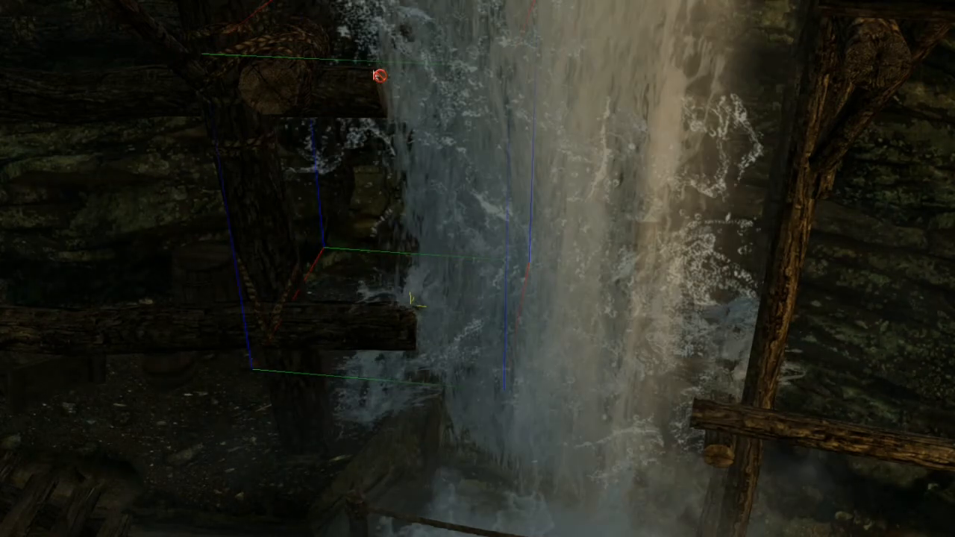
middle_drag(373, 70, 520, 258)
scroll(490, 255, down, 5)
scroll(472, 259, up, 5)
scroll(520, 258, up, 3)
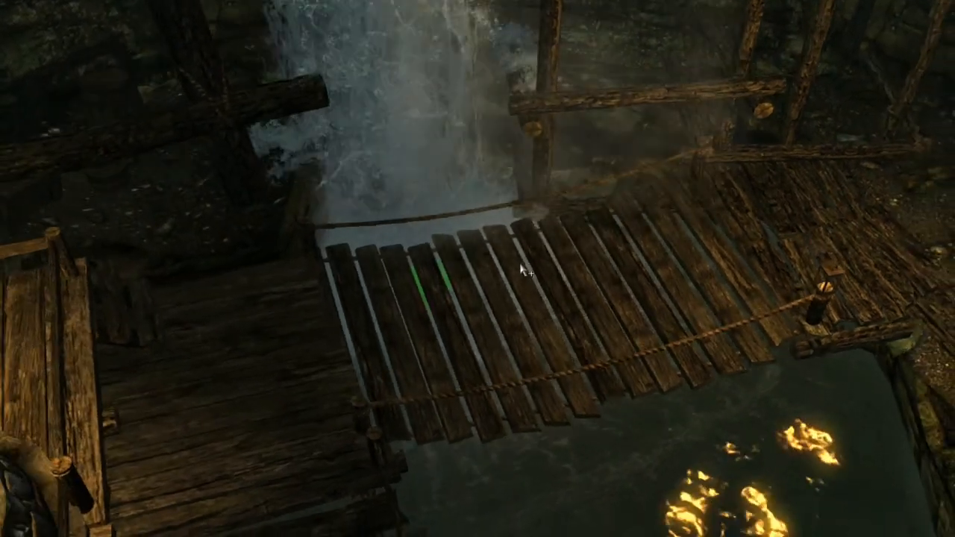
scroll(525, 240, down, 3)
scroll(525, 239, down, 1)
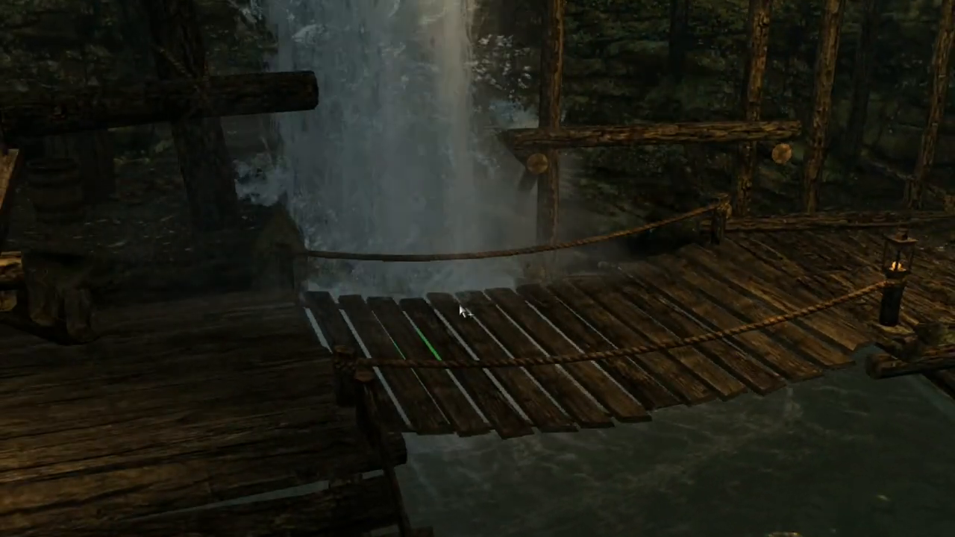
Place a light above the small lantern on the rocks next to the large domed furnace
shift+middle_drag(376, 310, 630, 260)
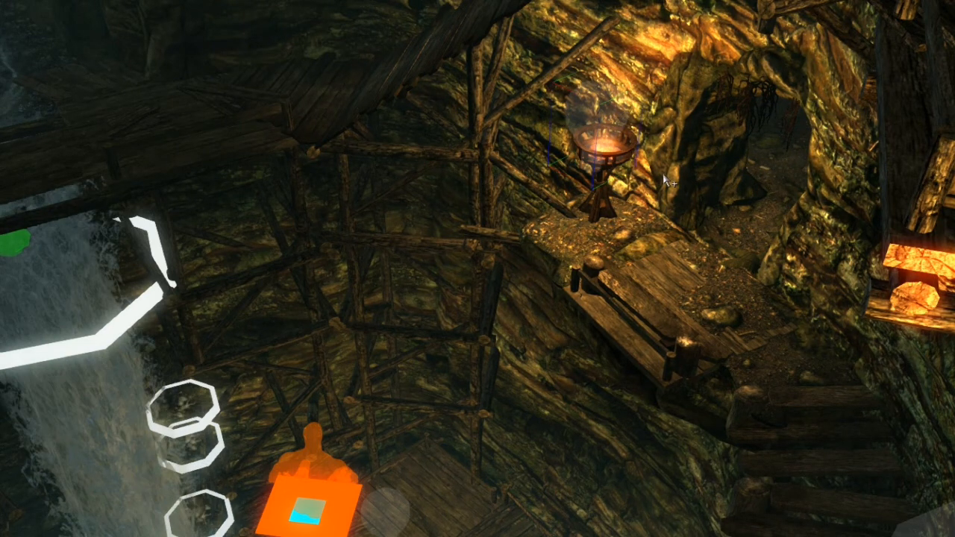
mouse_move(663, 177)
shift+middle_down()
mouse_move(736, 217)
mouse_move(745, 237)
shift+middle_up()
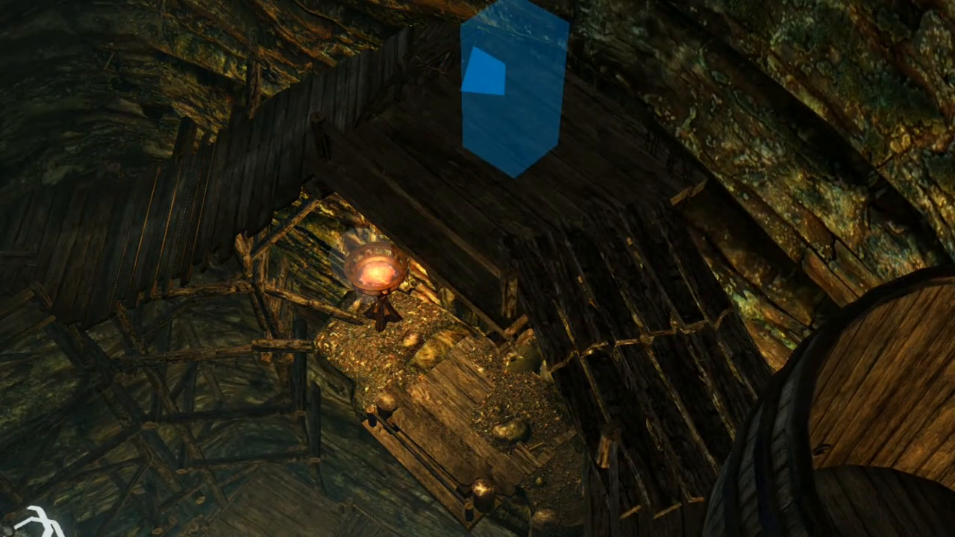
shift+middle_drag(824, 114, 861, 129)
scroll(816, 117, down, 5)
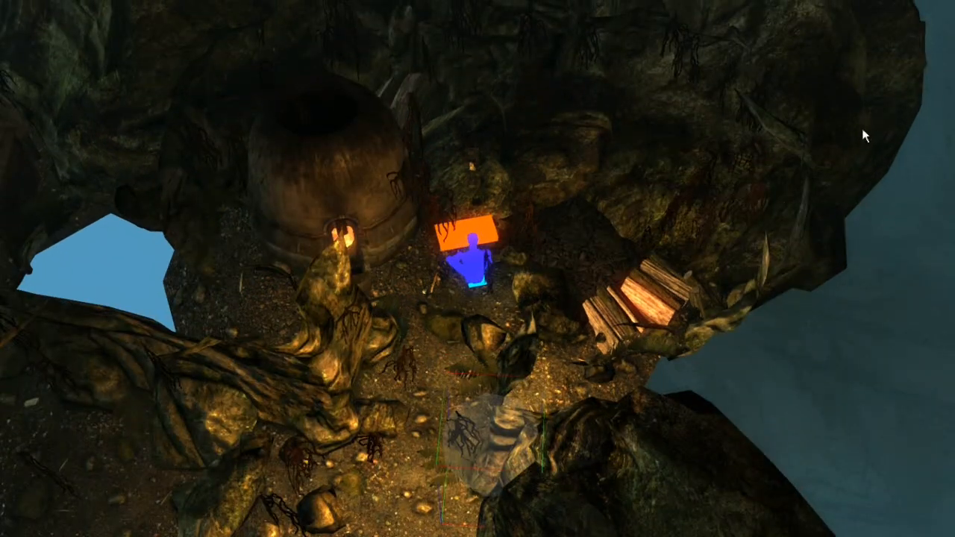
mouse_move(495, 420)
mouse_down()
mouse_move(524, 190)
mouse_move(473, 93)
mouse_up()
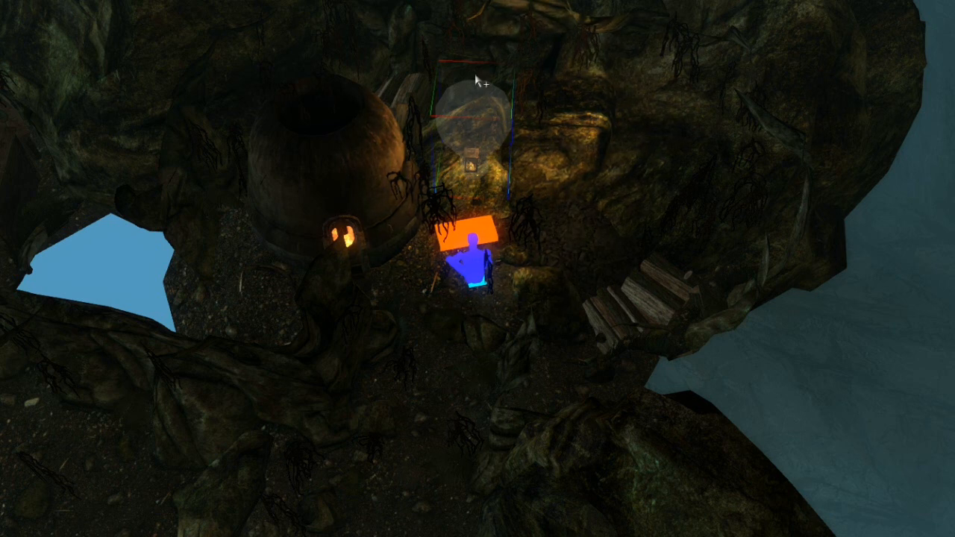
shift+middle_drag(476, 80, 463, 57)
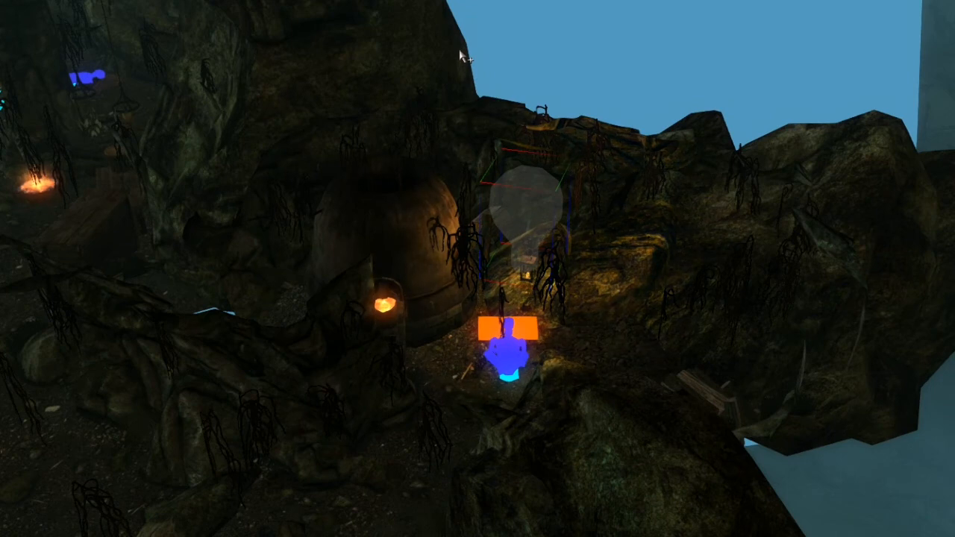
Duplicate the lantern's light and place the copy just above the fire bowl near the large trunk
key(ctrl+d)
drag(545, 192, 62, 117)
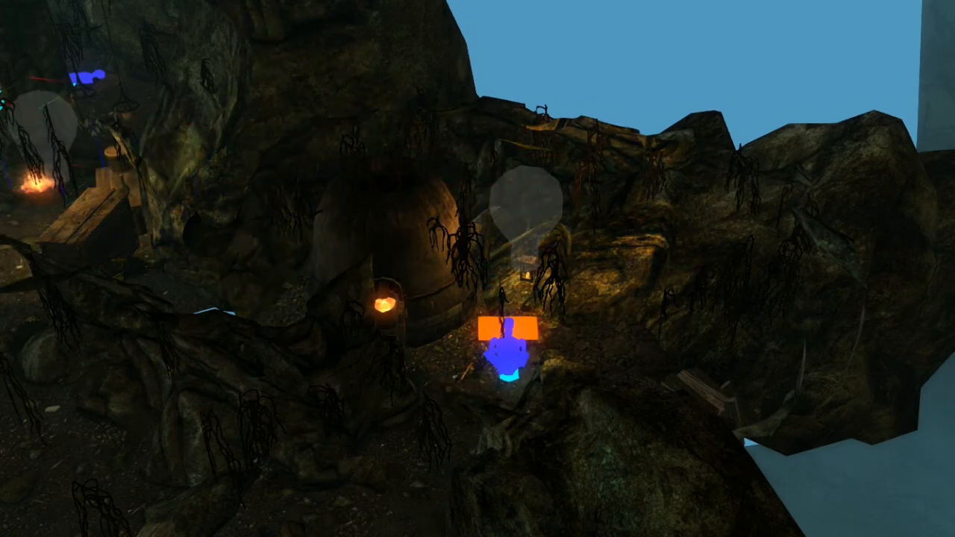
key(c)
mouse_move(5, 84)
shift+middle_down()
mouse_move(6, 96)
mouse_move(8, 46)
mouse_move(17, 85)
shift+middle_up()
scroll(6, 98, down, 3)
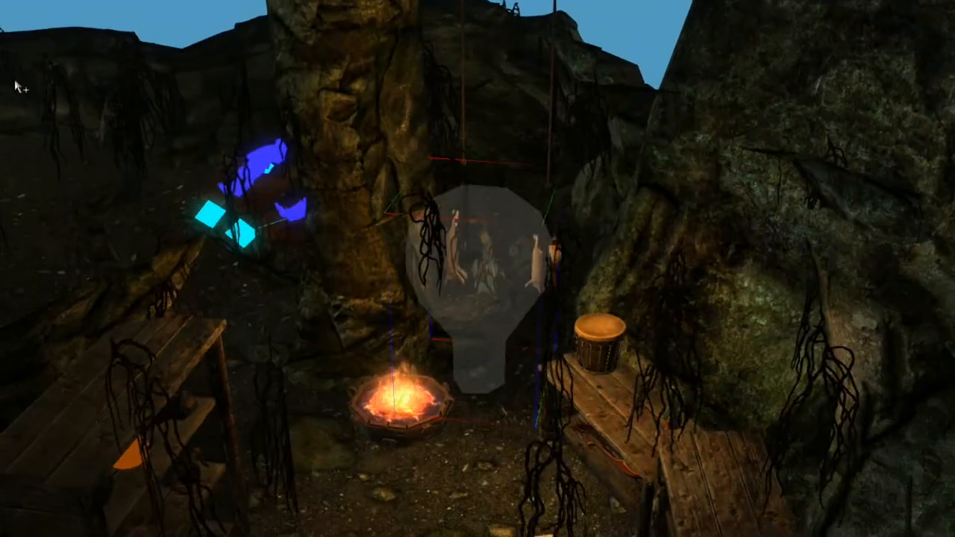
drag(488, 259, 390, 359)
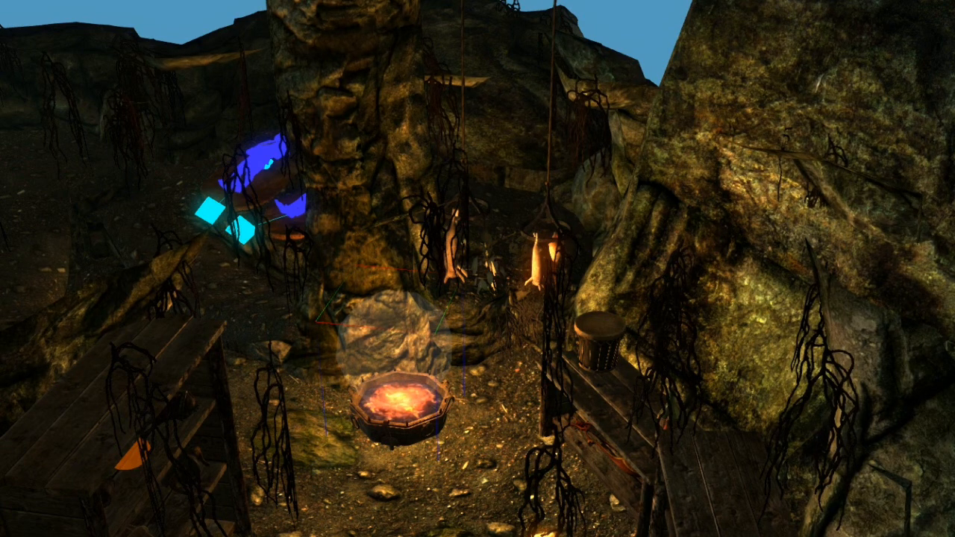
Examine the lighting around the fire bowl and the open gap in the cave floor from several angles
scroll(388, 353, down, 3)
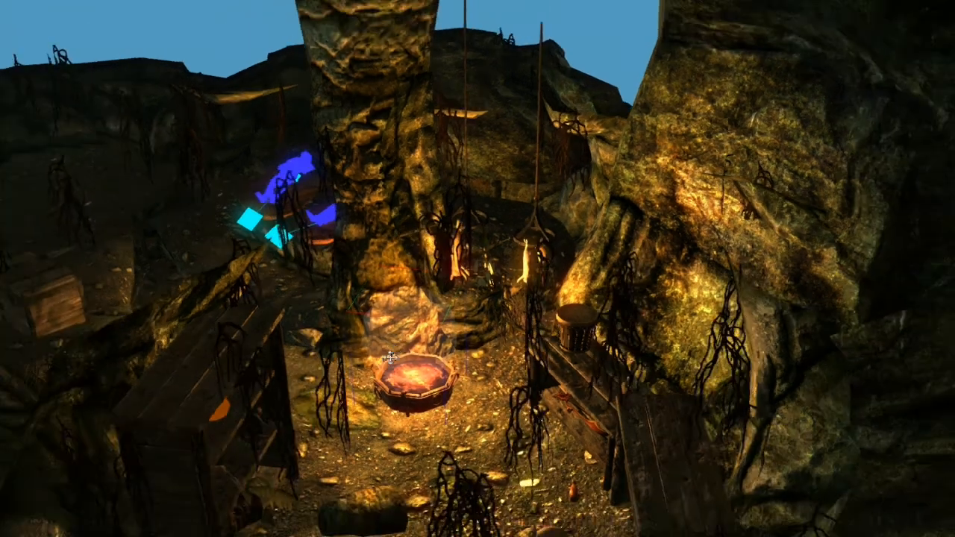
shift+middle_drag(388, 353, 345, 179)
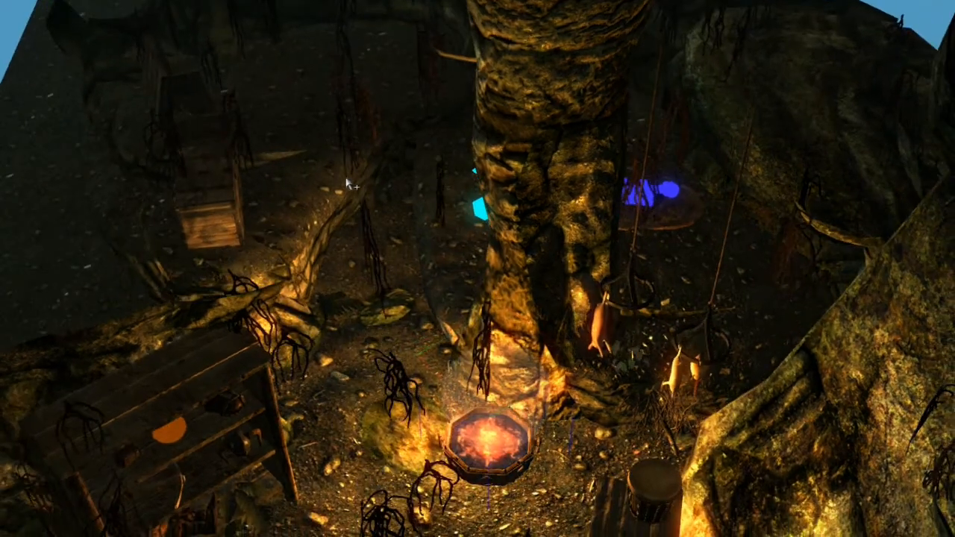
shift+middle_drag(366, 272, 233, 294)
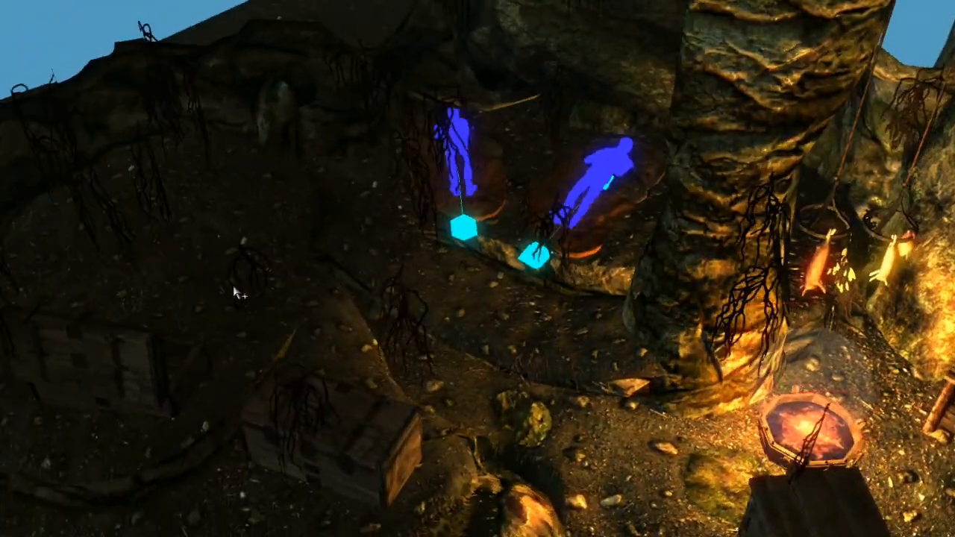
shift+middle_drag(441, 320, 501, 339)
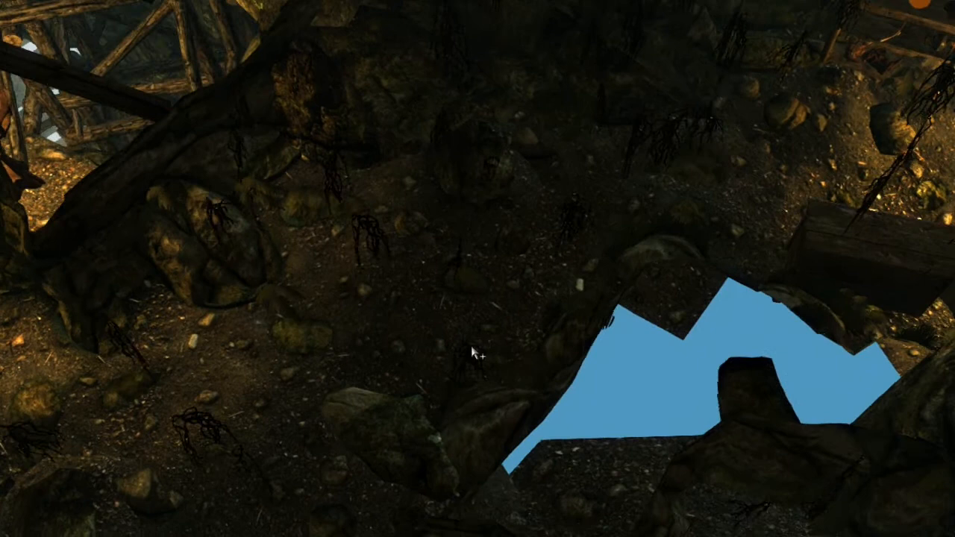
middle_drag(471, 346, 513, 310)
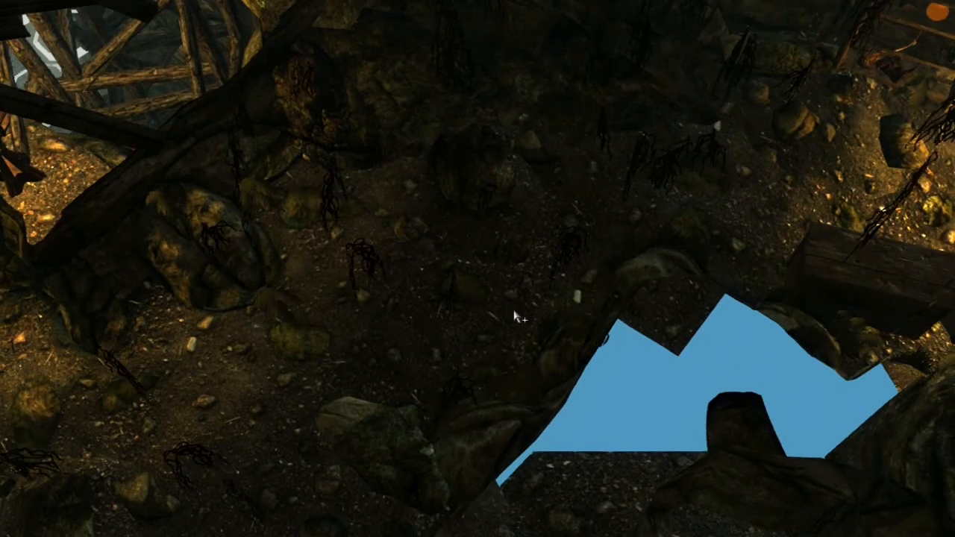
mouse_move(438, 338)
middle_down()
mouse_move(448, 329)
mouse_move(423, 305)
mouse_move(355, 300)
mouse_move(358, 310)
mouse_move(411, 308)
mouse_move(499, 333)
mouse_move(522, 296)
mouse_move(518, 326)
mouse_move(455, 348)
mouse_move(386, 341)
mouse_move(400, 378)
mouse_move(343, 350)
mouse_move(310, 350)
mouse_move(317, 361)
mouse_move(261, 381)
mouse_move(505, 375)
mouse_move(518, 392)
mouse_move(592, 315)
mouse_move(567, 330)
mouse_move(653, 328)
mouse_move(460, 361)
mouse_move(457, 377)
middle_up()
scroll(319, 358, up, 8)
Place a large hay stack behind the large trunk and move it towards the rear wall of the cave
key(m)
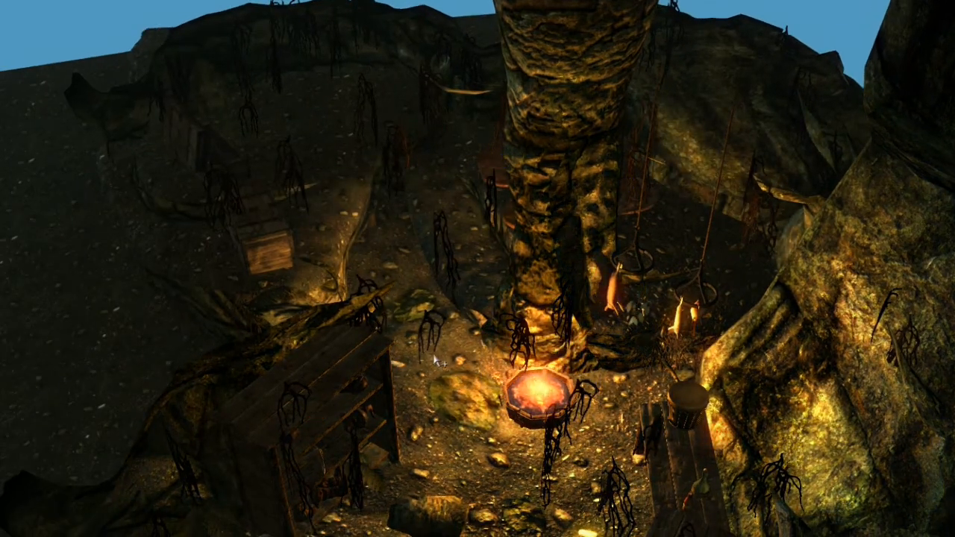
scroll(460, 382, down, 5)
scroll(431, 379, up, 5)
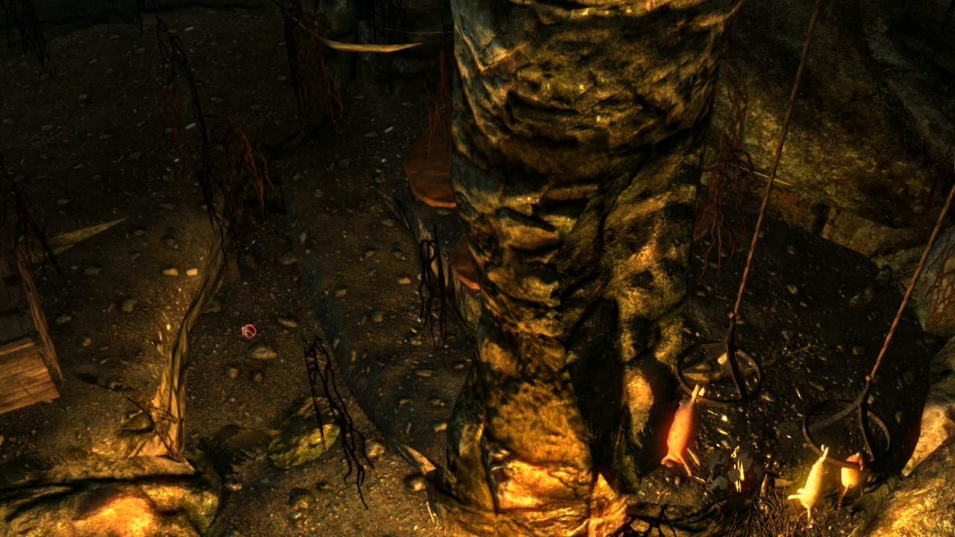
drag(248, 331, 247, 329)
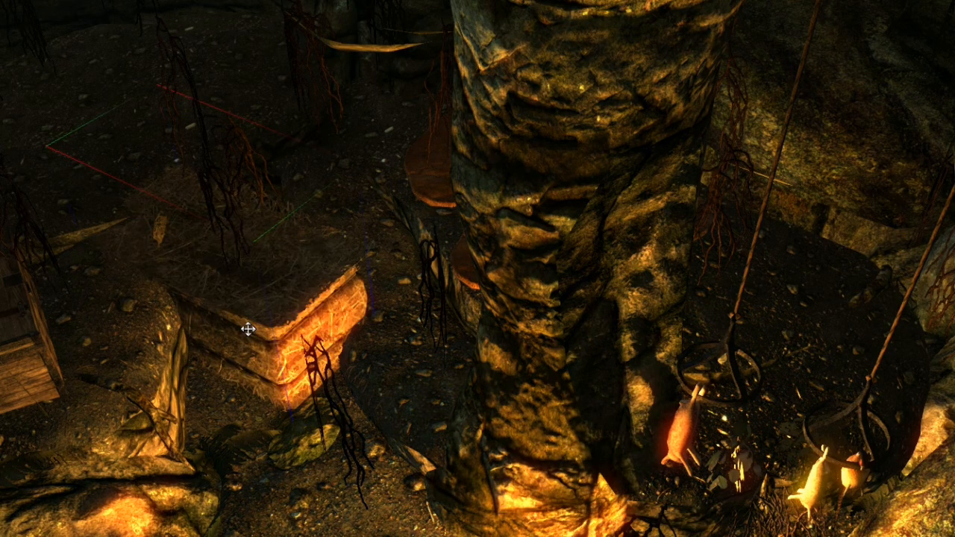
shift+middle_drag(246, 329, 335, 338)
scroll(332, 287, down, 4)
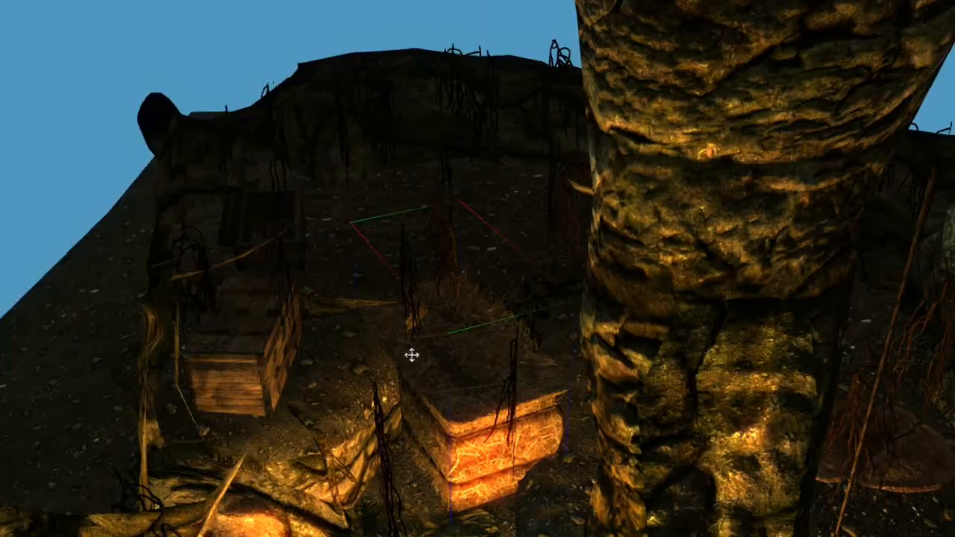
shift+middle_drag(484, 407, 492, 409)
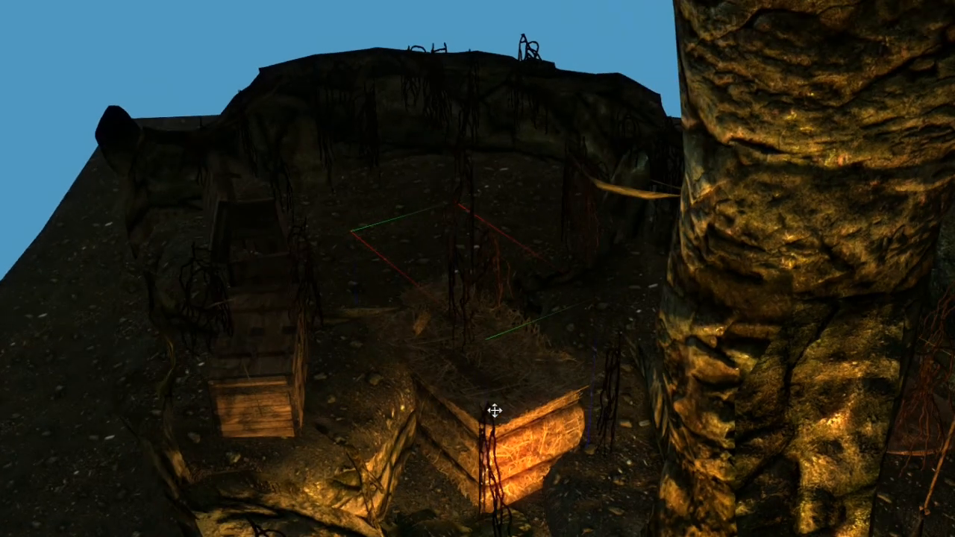
drag(492, 410, 431, 162)
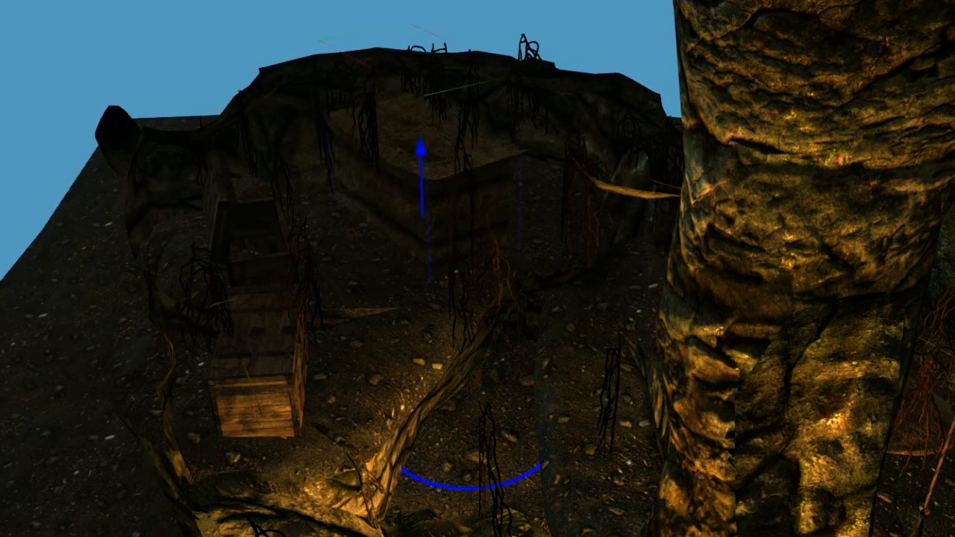
Rotate the hay stack parallel to the rear cave wall and fit it against the rocks there
shift+middle_drag(458, 189, 472, 197)
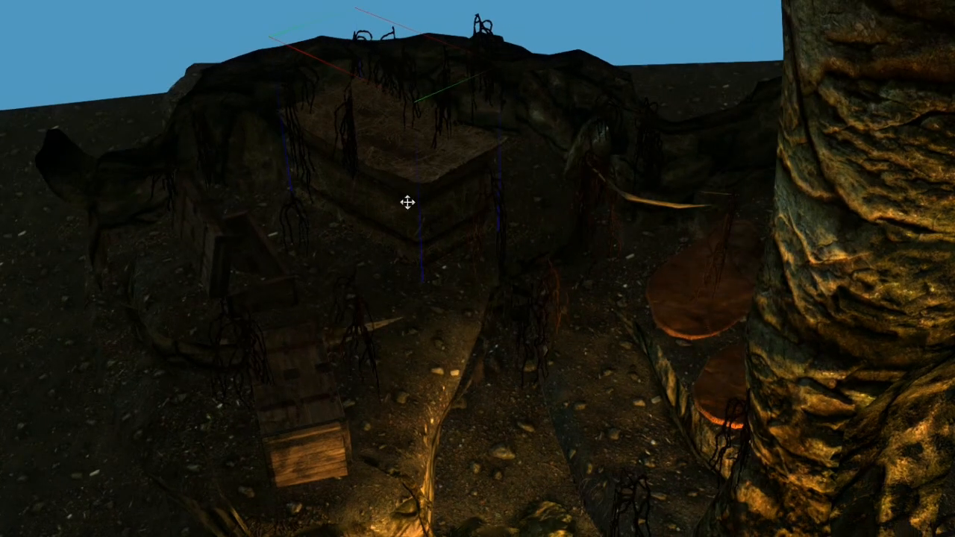
right_drag(408, 202, 398, 189)
drag(398, 189, 467, 154)
right_drag(467, 155, 461, 154)
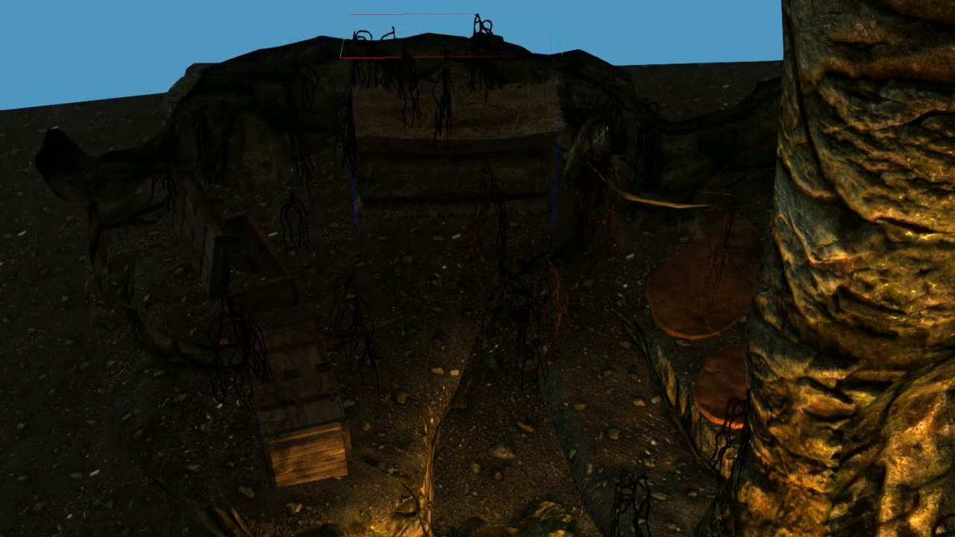
drag(474, 140, 471, 91)
key(c)
shift+middle_drag(471, 89, 435, 65)
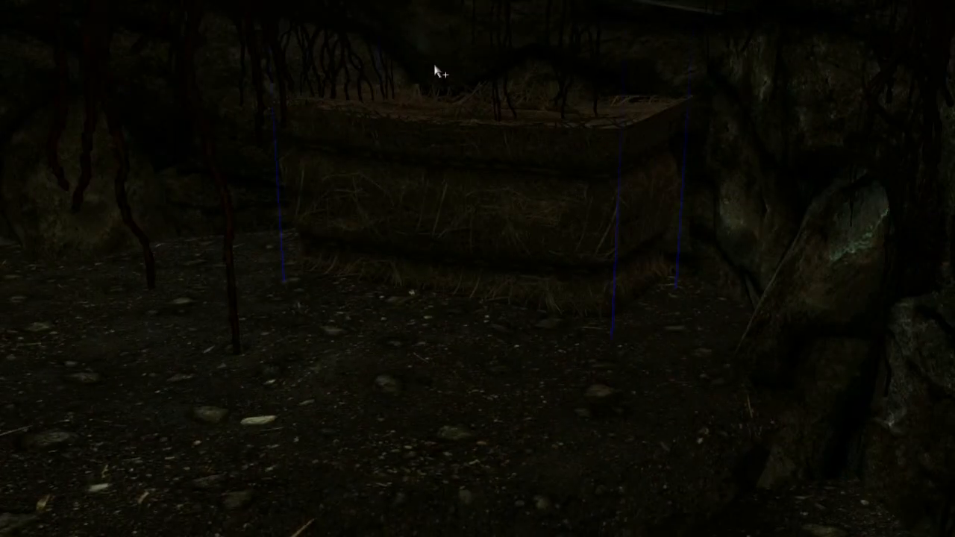
drag(485, 164, 531, 172)
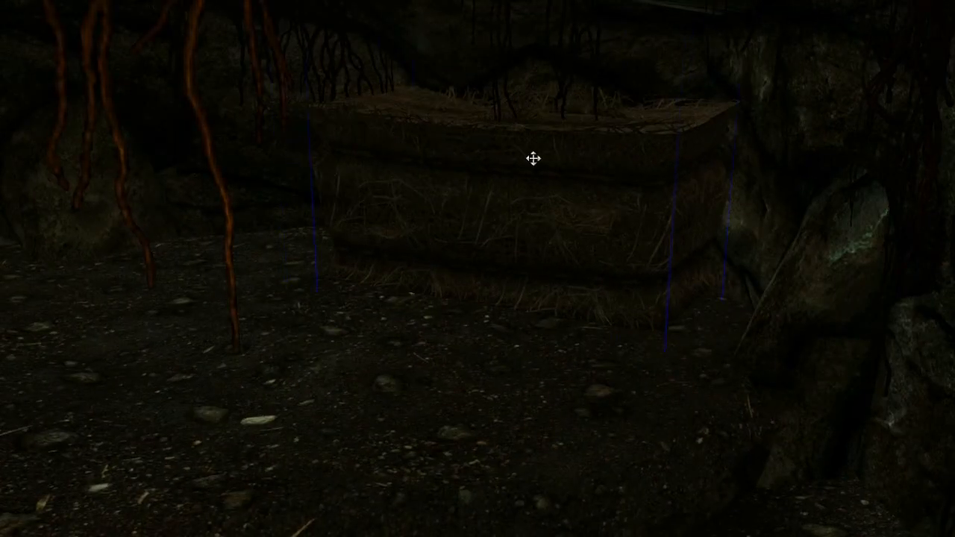
Duplicate the hay stack and line up the copy beside the first one, following the cave wall towards the crates
key(ctrl+d)
drag(518, 161, 3, 191)
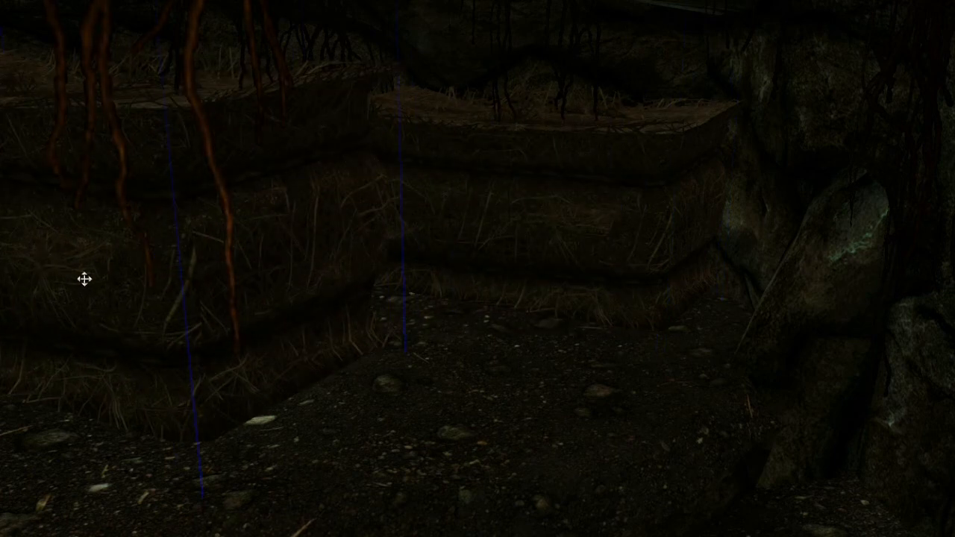
right_drag(84, 279, 79, 272)
scroll(79, 271, down, 3)
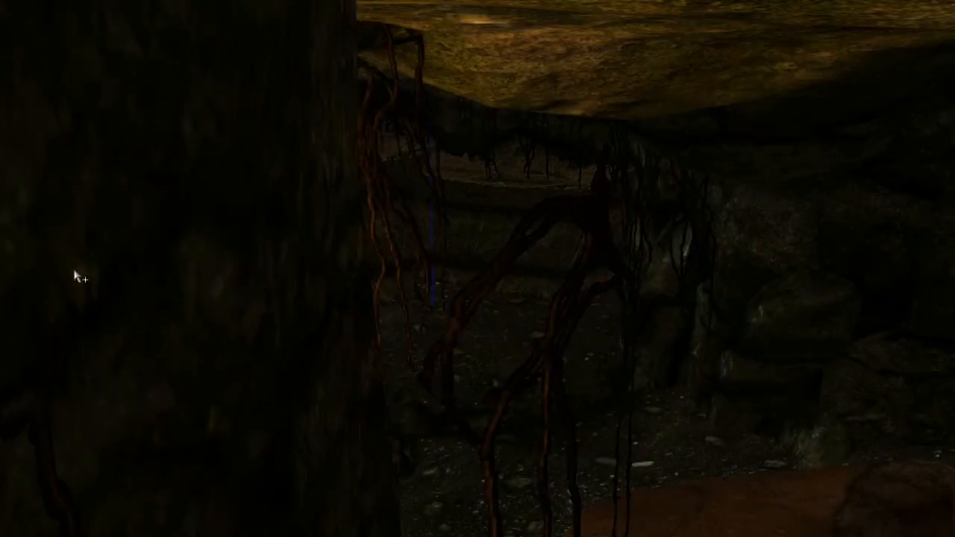
scroll(75, 278, down, 5)
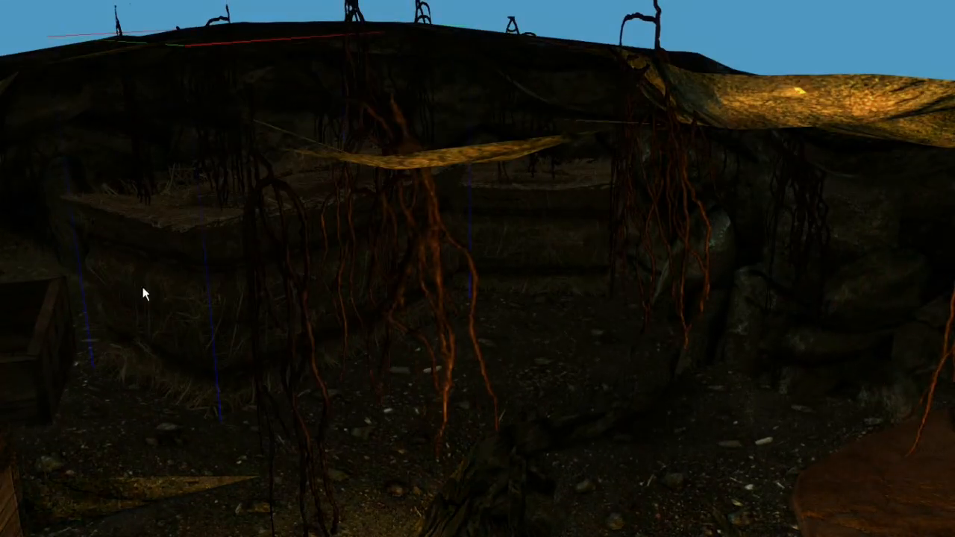
right_drag(143, 286, 152, 284)
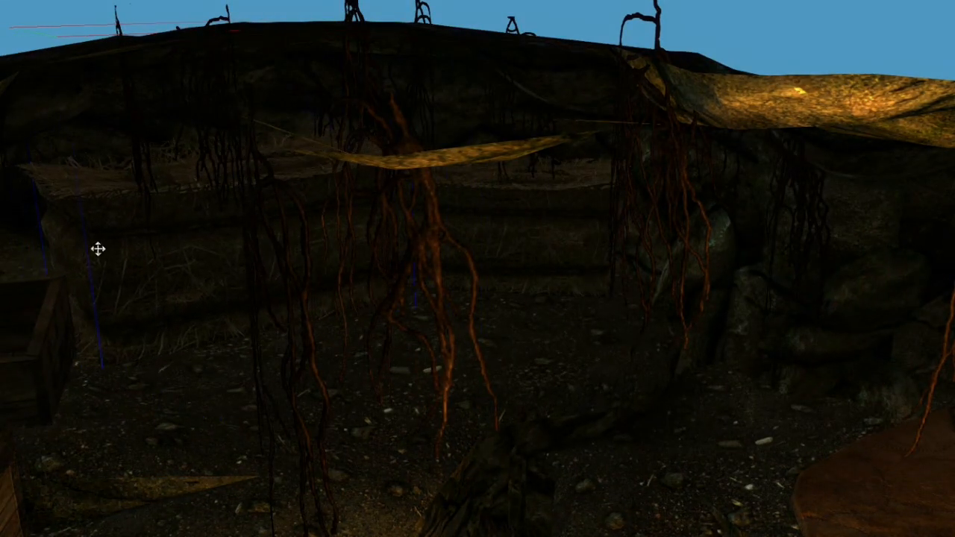
scroll(97, 249, up, 5)
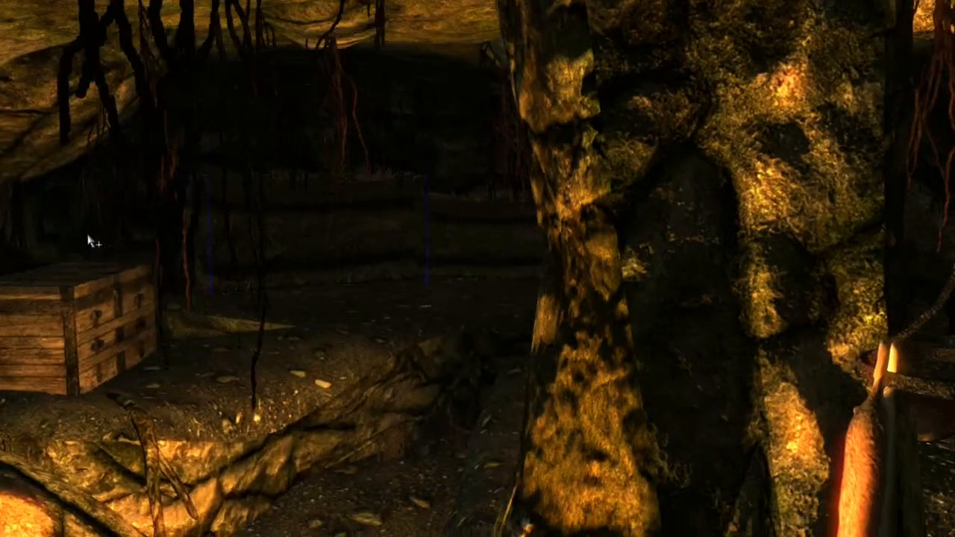
scroll(91, 241, up, 5)
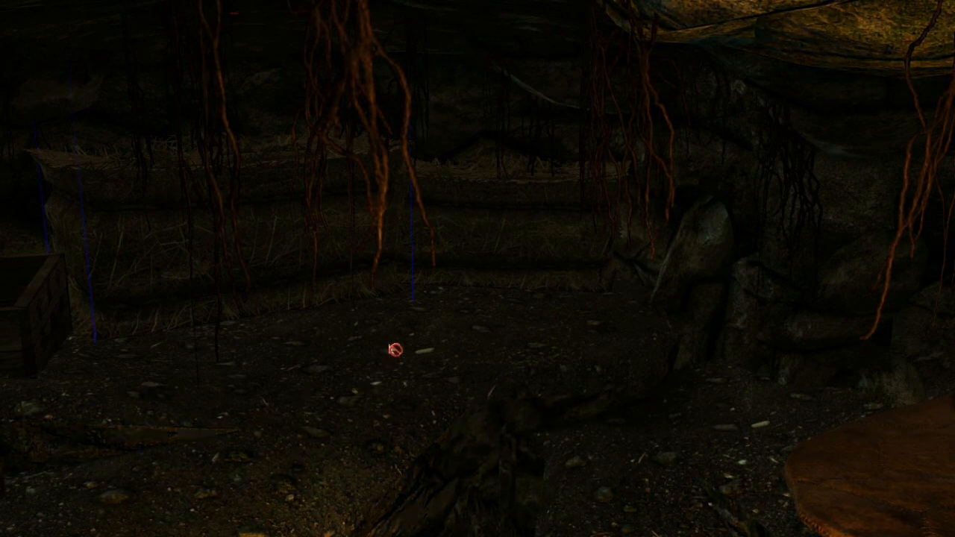
drag(395, 350, 437, 293)
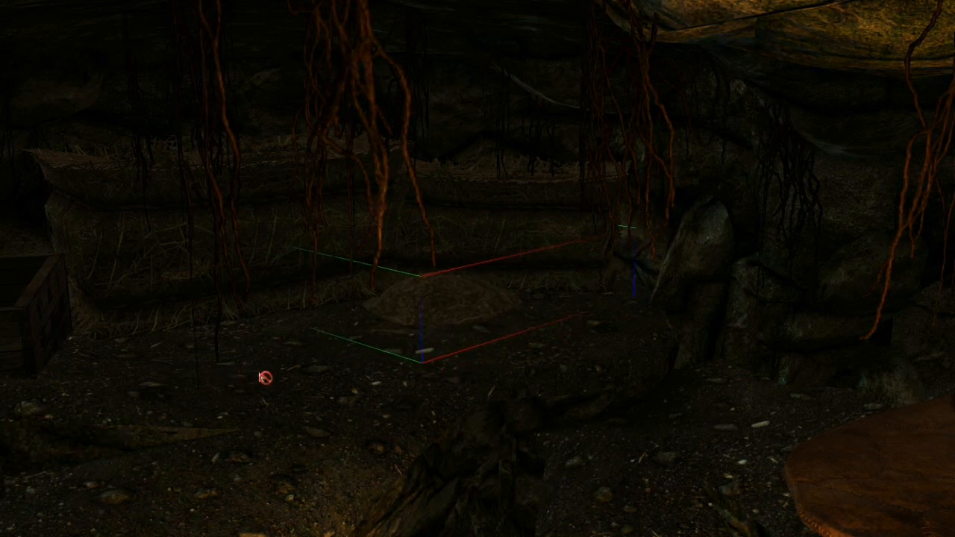
drag(265, 378, 279, 332)
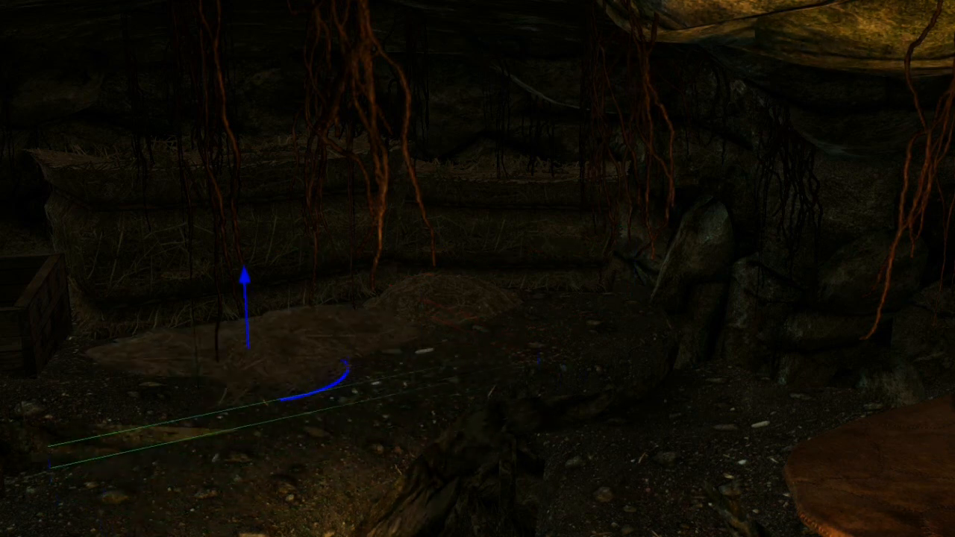
mouse_move(280, 332)
middle_down()
mouse_move(271, 324)
mouse_move(271, 340)
mouse_move(291, 358)
mouse_move(316, 362)
mouse_move(266, 336)
middle_up()
drag(266, 335, 657, 410)
mouse_move(705, 351)
mouse_down()
mouse_move(705, 373)
mouse_move(705, 359)
mouse_up()
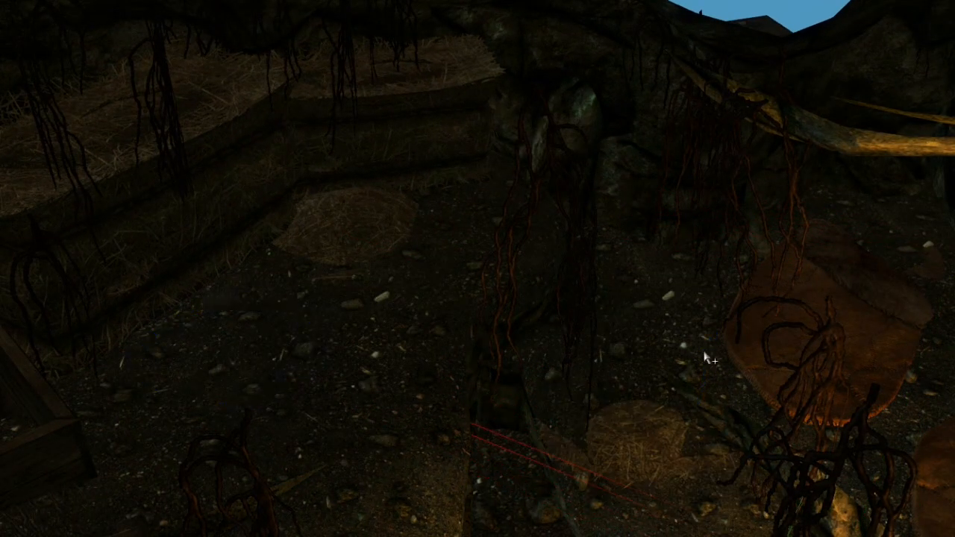
scroll(635, 436, up, 3)
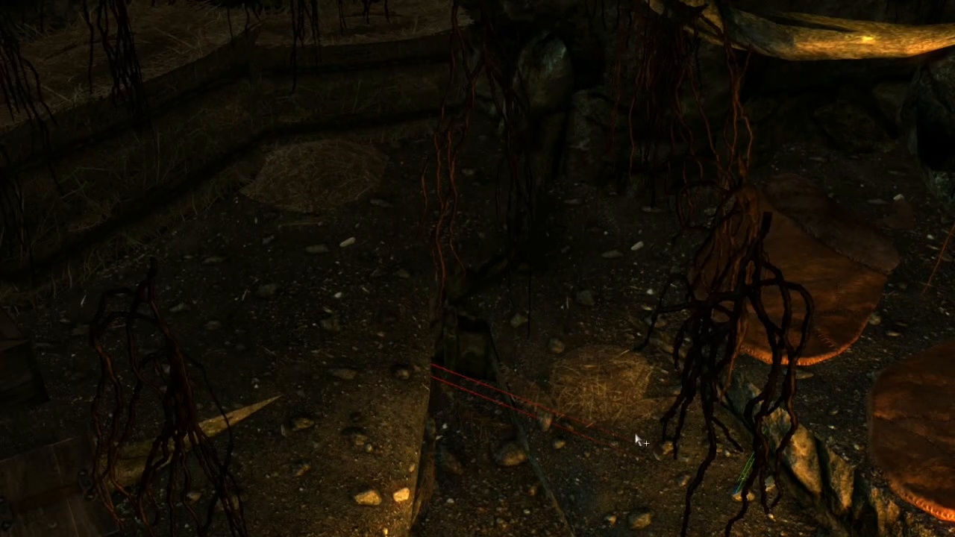
key(Delete)
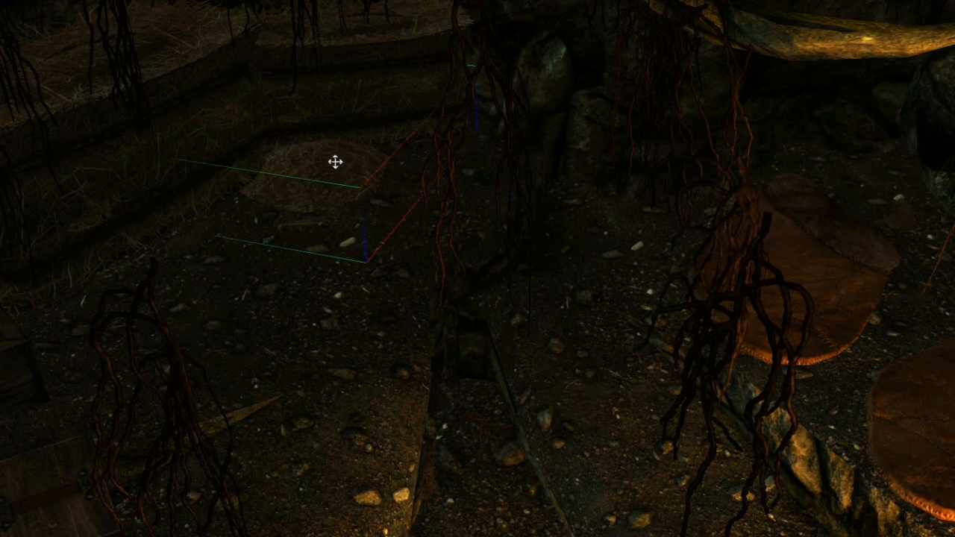
key(Delete)
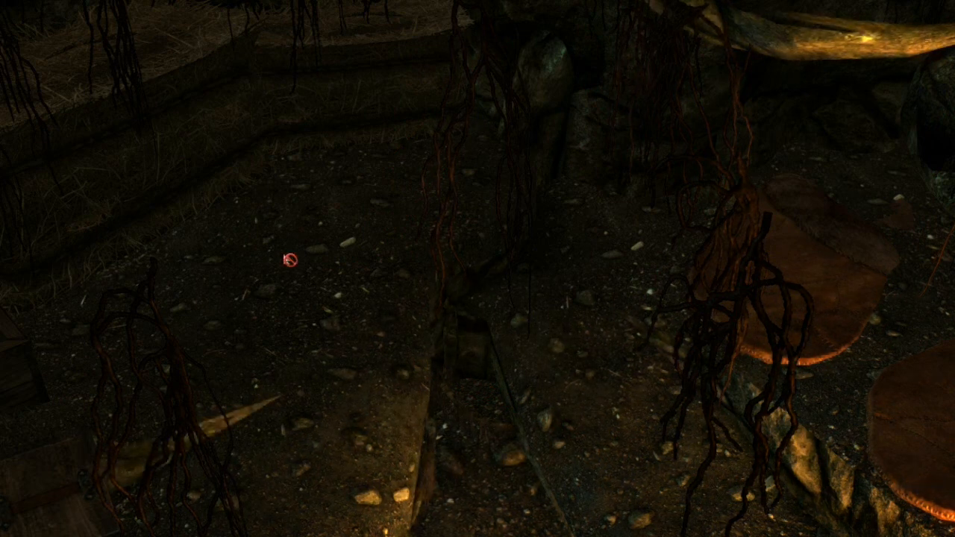
Place a large hay mound on the floor in front of the two hay stacks and fit it into their corner
drag(290, 260, 291, 278)
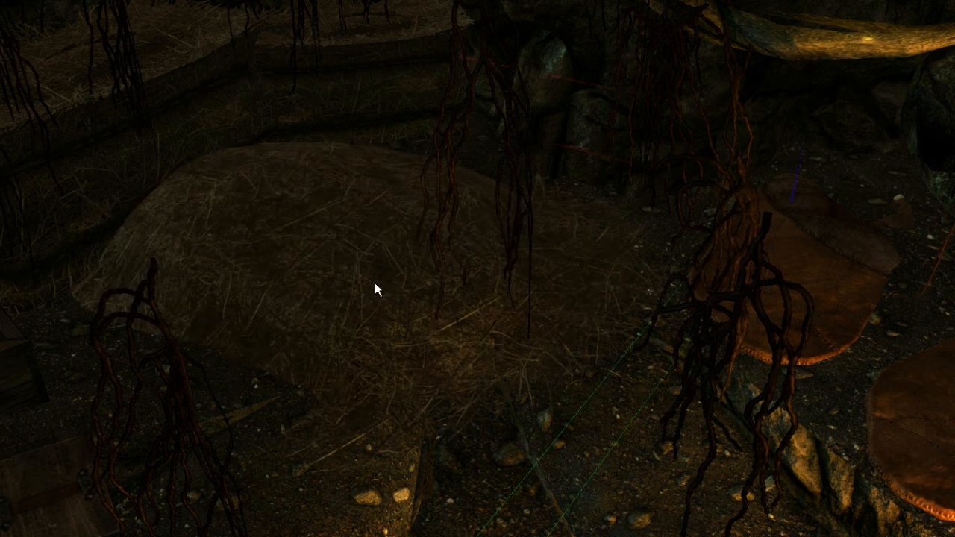
drag(375, 289, 349, 277)
shift+middle_drag(372, 276, 337, 273)
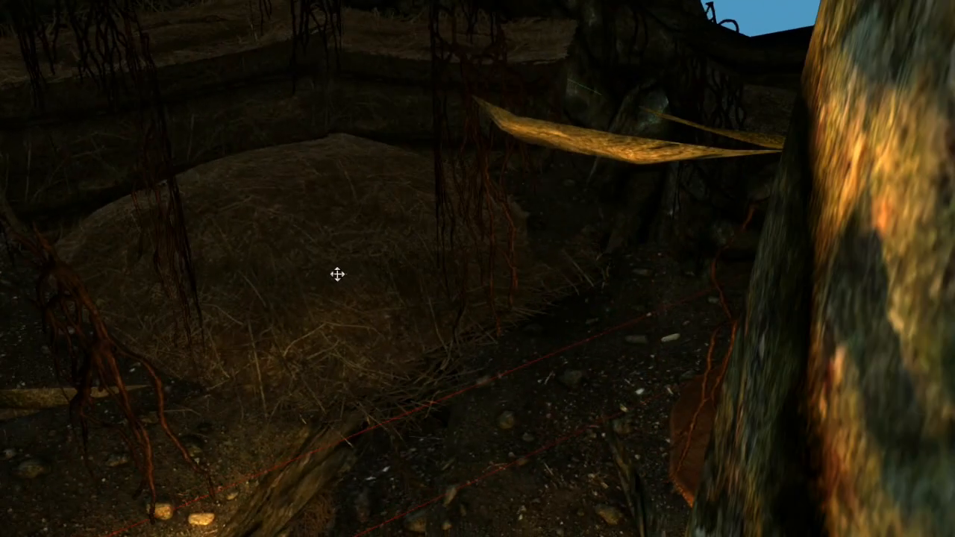
drag(336, 273, 336, 303)
alt+middle_drag(300, 200, 281, 226)
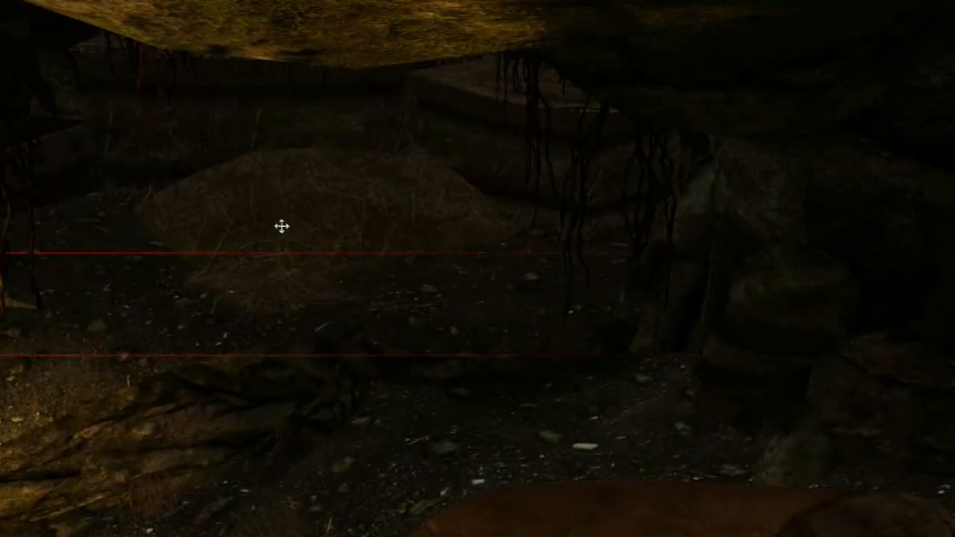
scroll(277, 221, up, 4)
scroll(286, 222, down, 5)
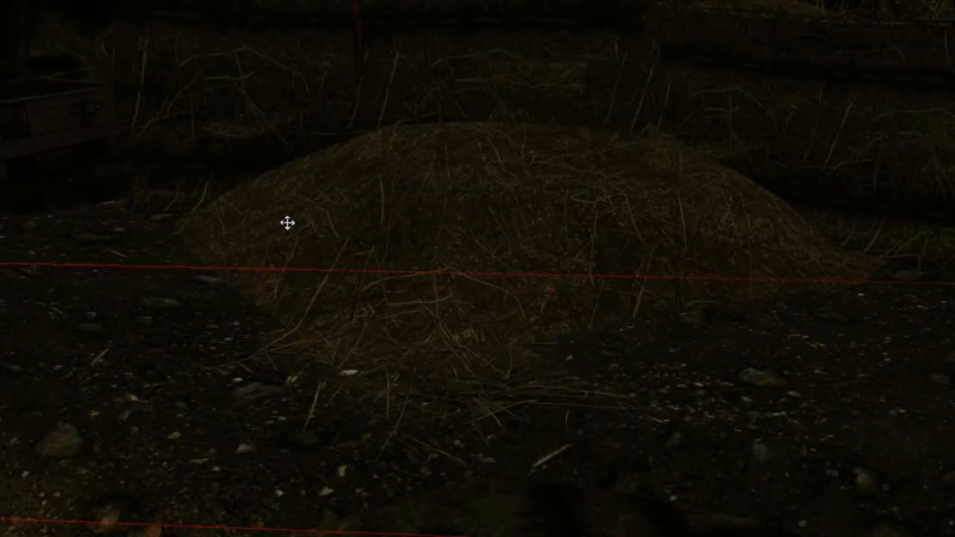
alt+middle_drag(285, 209, 395, 267)
scroll(673, 264, up, 5)
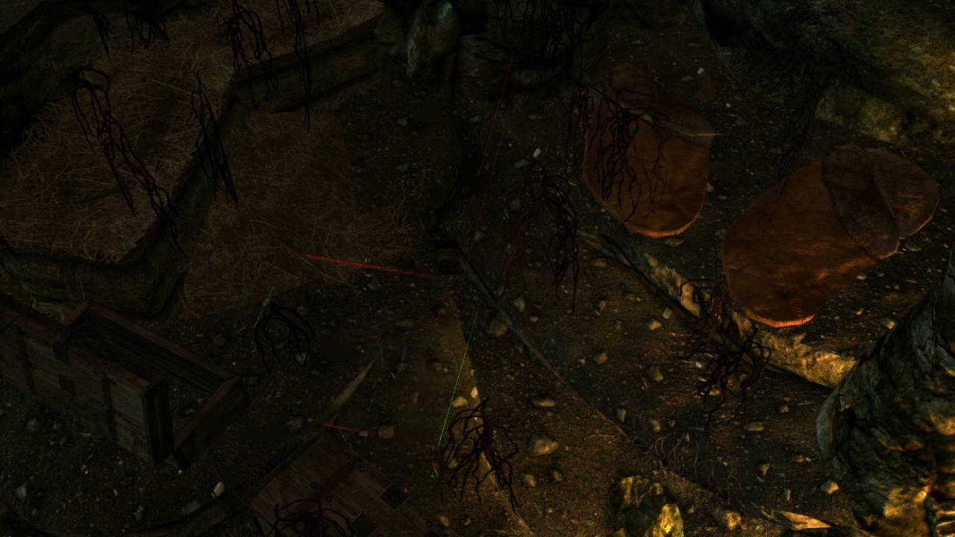
alt+middle_drag(380, 309, 328, 321)
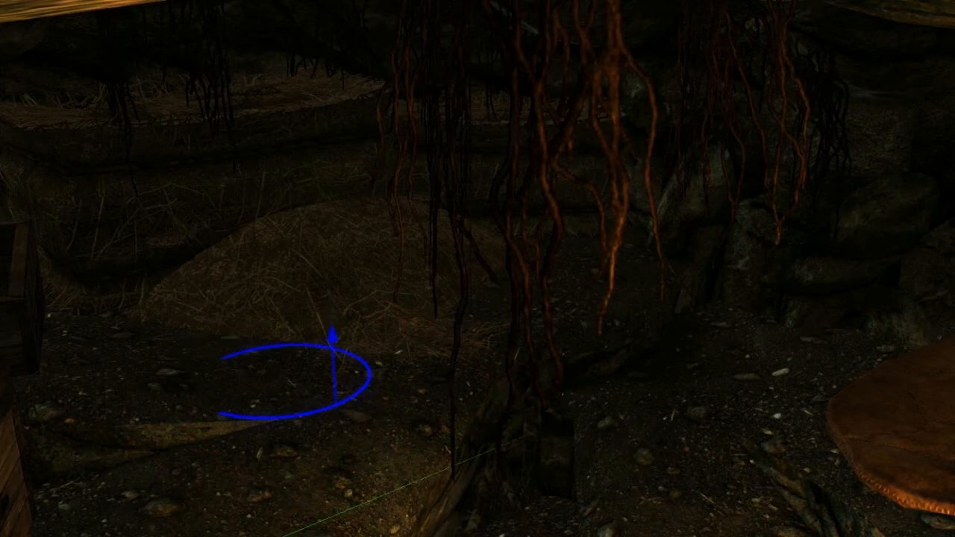
scroll(612, 383, down, 3)
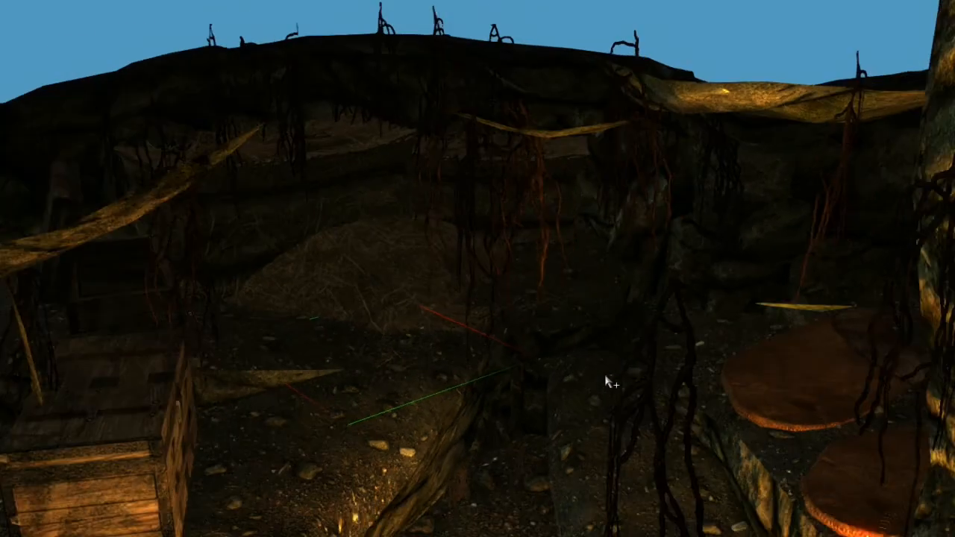
mouse_move(607, 383)
shift+middle_down()
mouse_move(602, 391)
mouse_move(587, 364)
mouse_move(610, 373)
shift+middle_up()
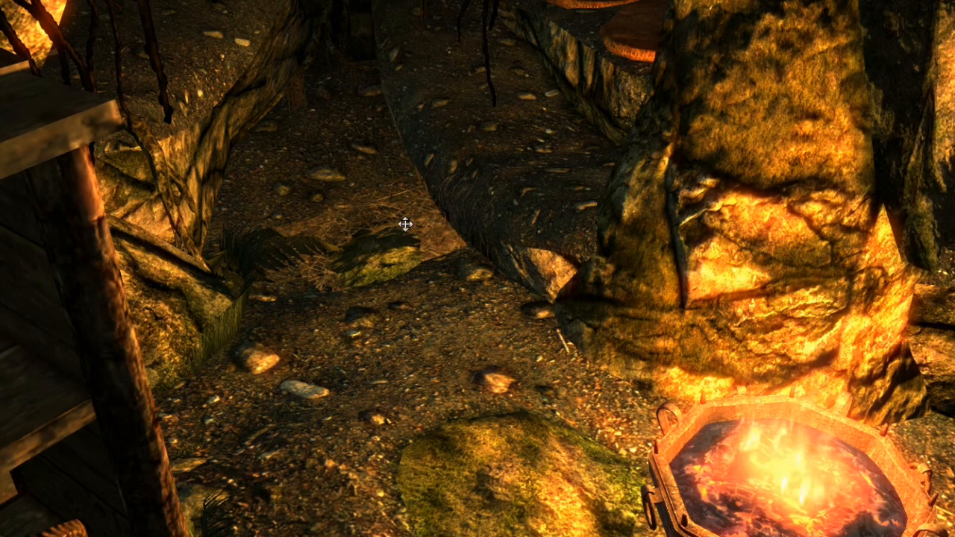
Place a patch of loose straw on the ground by the fern and mossy rock near the fire bowl's trunk
mouse_move(405, 224)
mouse_down()
mouse_move(405, 211)
mouse_move(405, 233)
mouse_move(405, 223)
mouse_up()
key(d)
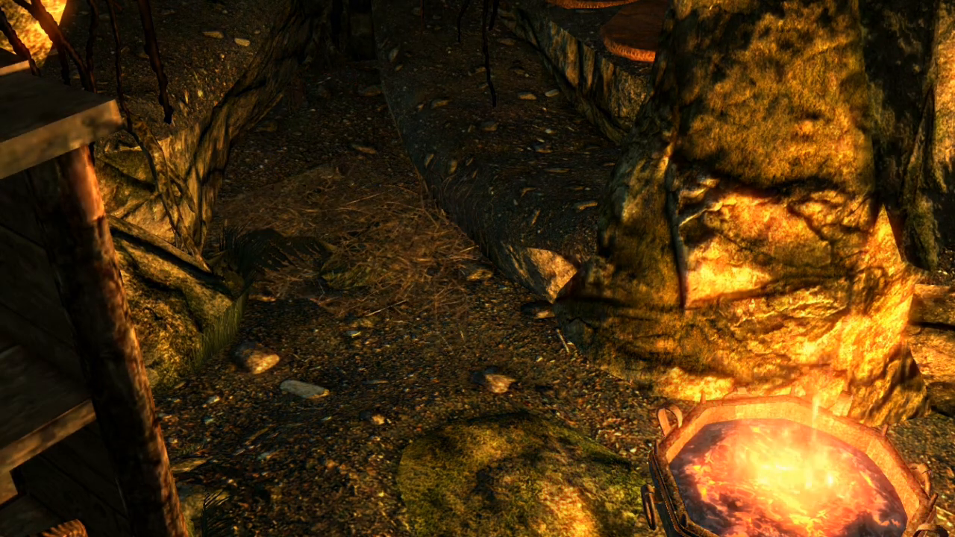
shift+middle_drag(373, 217, 385, 239)
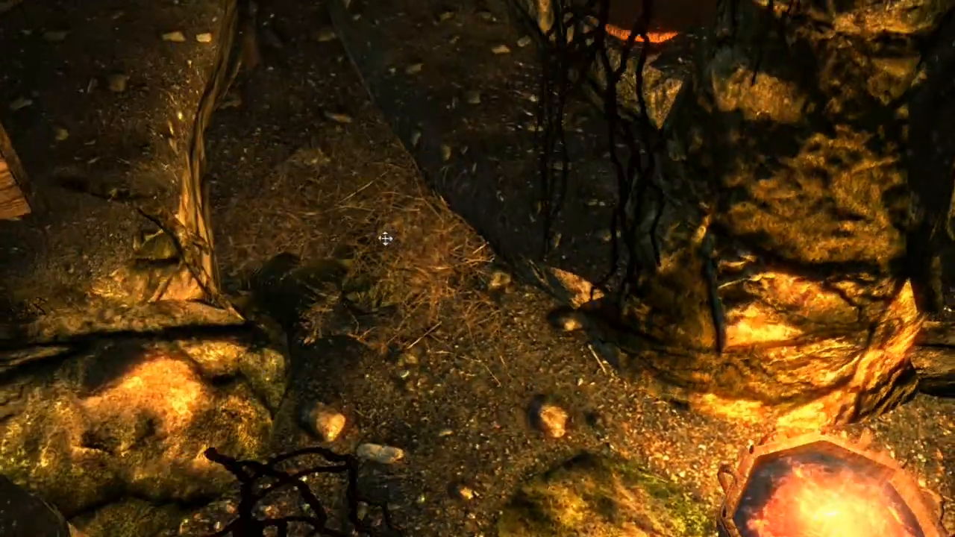
shift+middle_drag(363, 156, 399, 345)
Move the loose straw patch back onto the ledge beside the wooden crate and the long root
drag(405, 382, 328, 147)
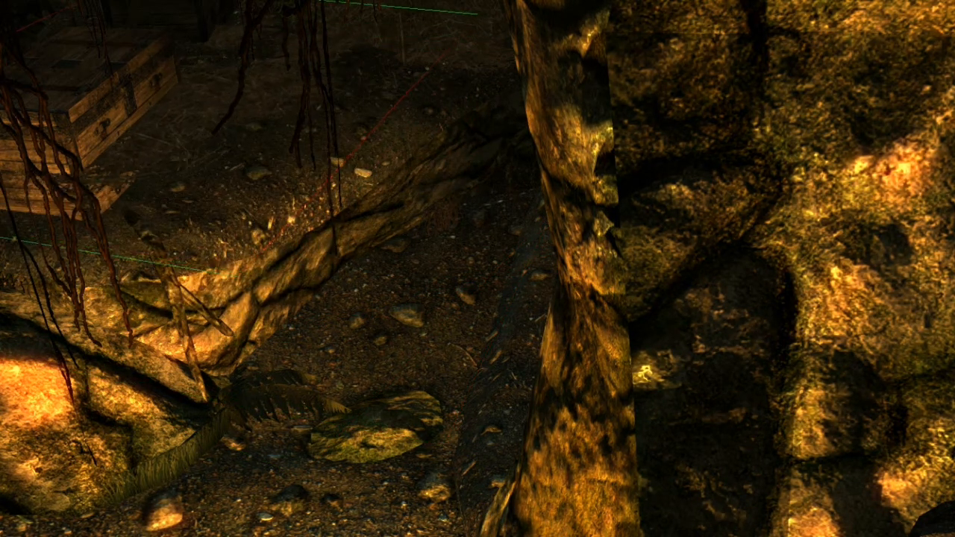
drag(253, 104, 278, 161)
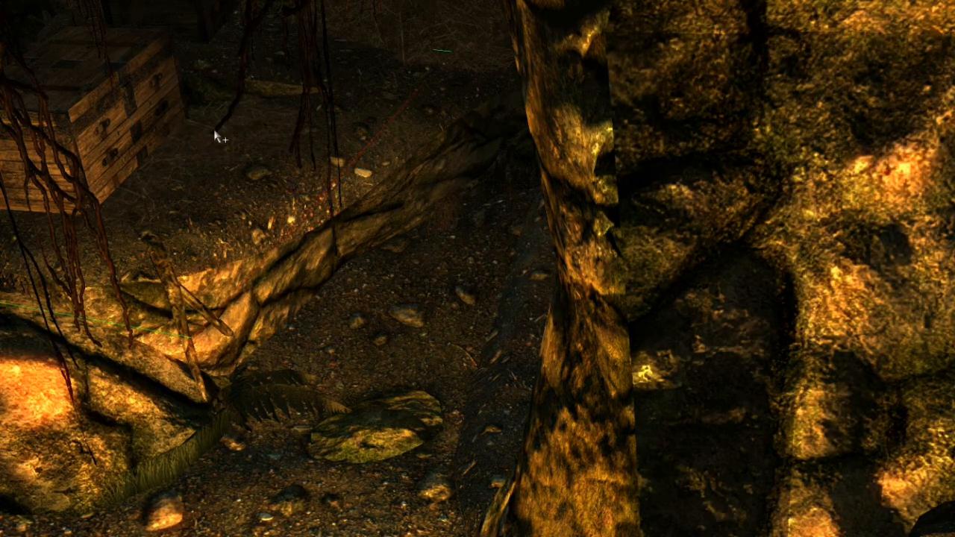
middle_drag(214, 129, 231, 173)
middle_drag(508, 159, 433, 202)
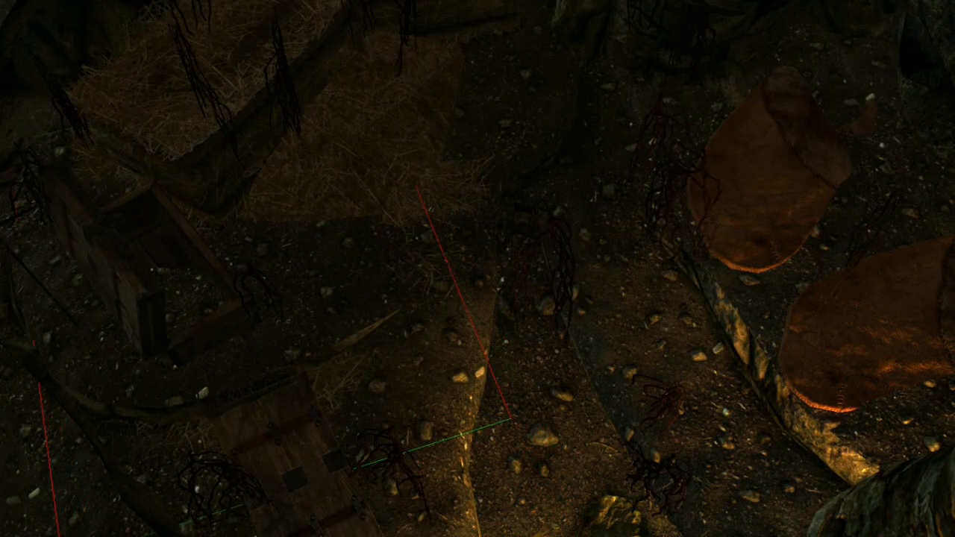
Move the loose straw patch onto the rock ledge beneath the two hide bedrolls and lower it towards the ground
drag(276, 358, 865, 205)
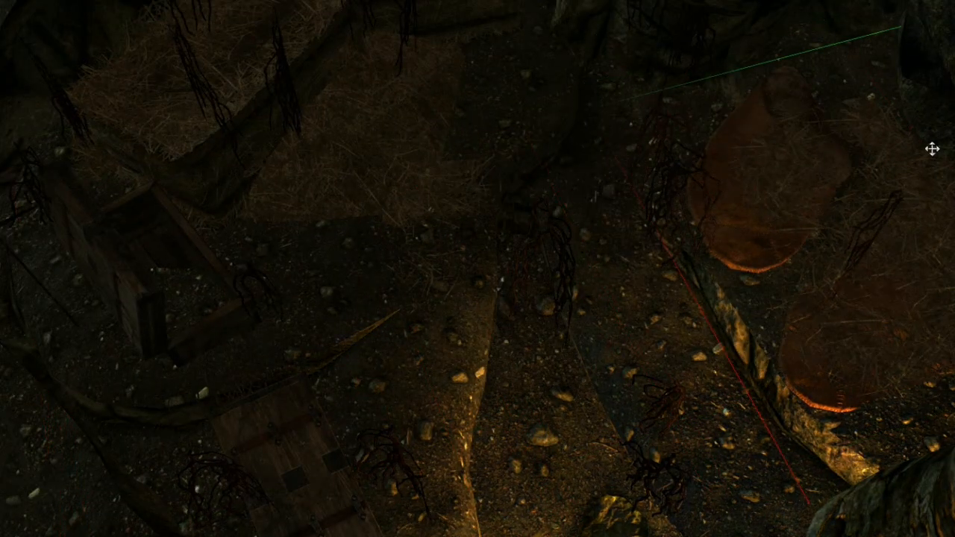
scroll(931, 153, up, 5)
scroll(933, 148, down, 5)
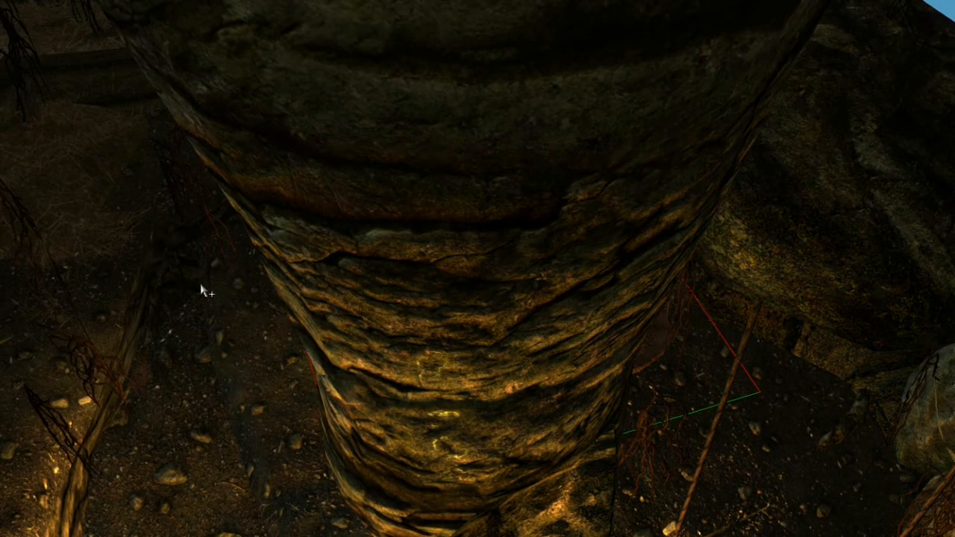
shift+middle_drag(200, 284, 265, 282)
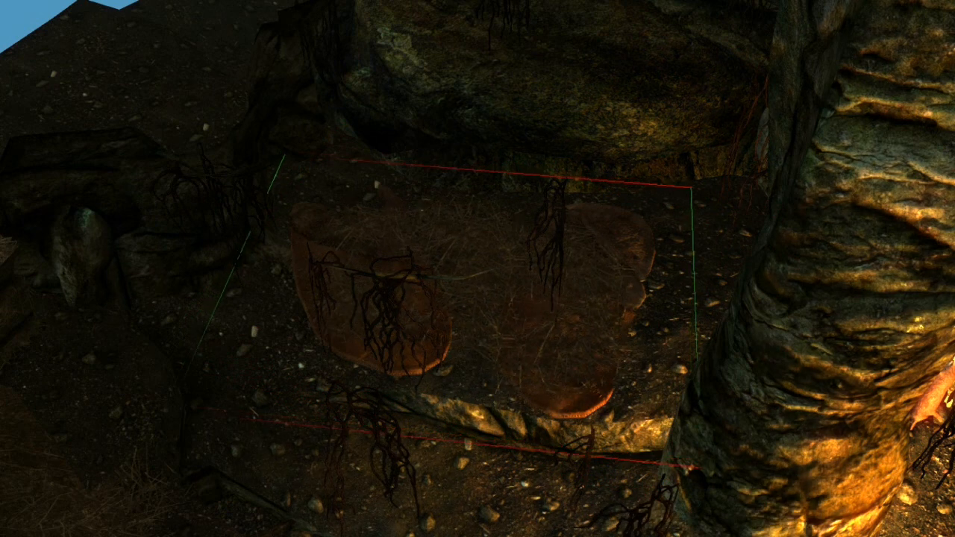
key(z)
mouse_move(460, 288)
mouse_down()
mouse_move(461, 311)
mouse_move(461, 300)
mouse_up()
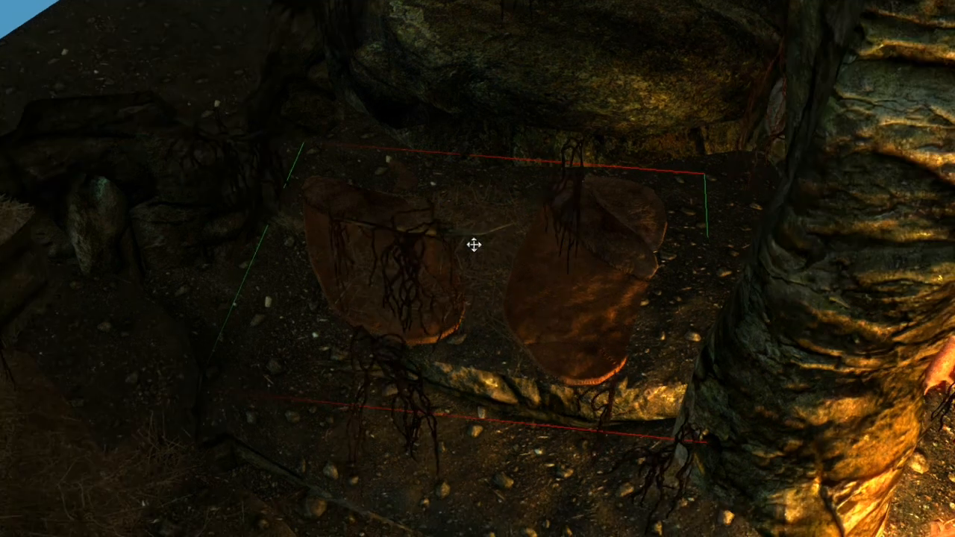
shift+middle_drag(474, 245, 501, 229)
scroll(476, 215, up, 5)
scroll(481, 200, down, 5)
scroll(481, 212, up, 1)
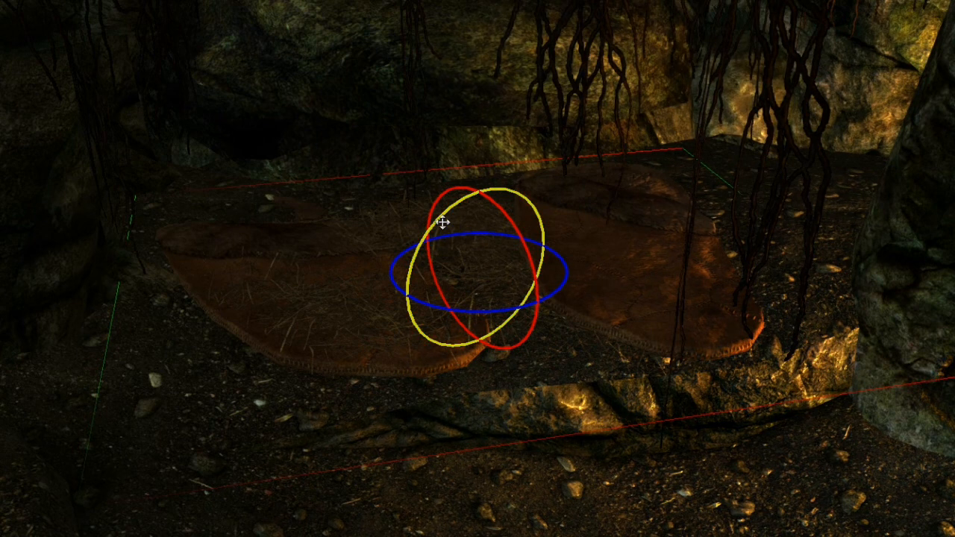
Rotate and tilt the straw patch so it follows the slope of the ledge around the bedrolls
drag(442, 222, 477, 224)
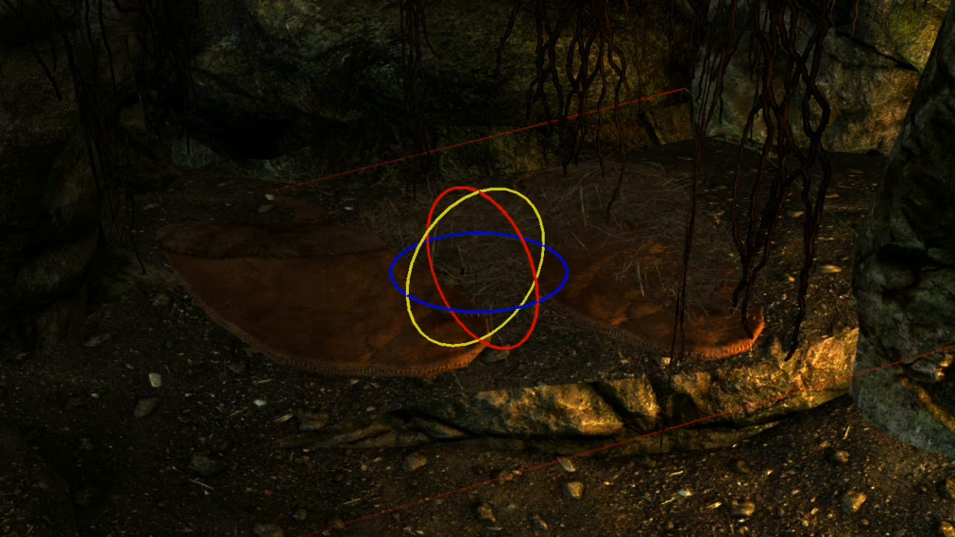
right_drag(505, 230, 940, 227)
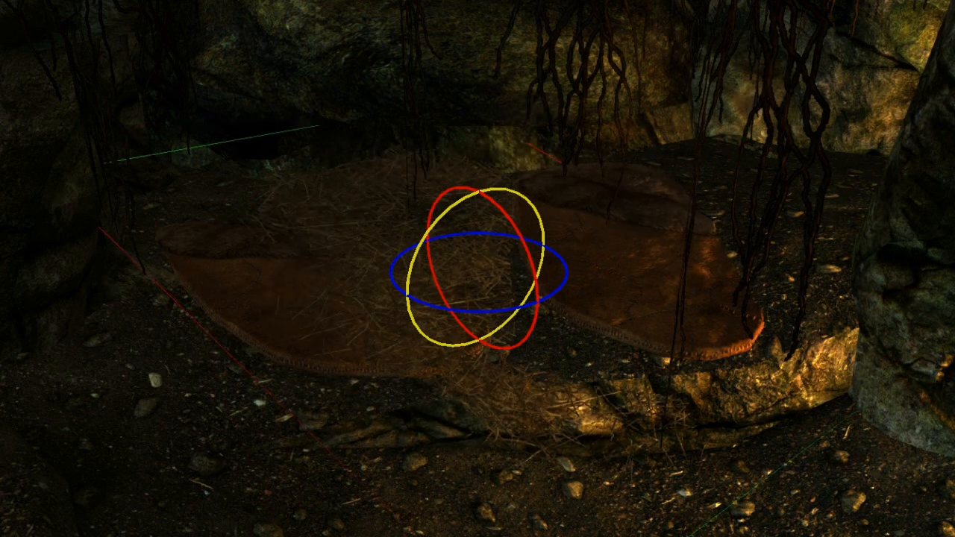
key(x)
right_drag(514, 236, 559, 237)
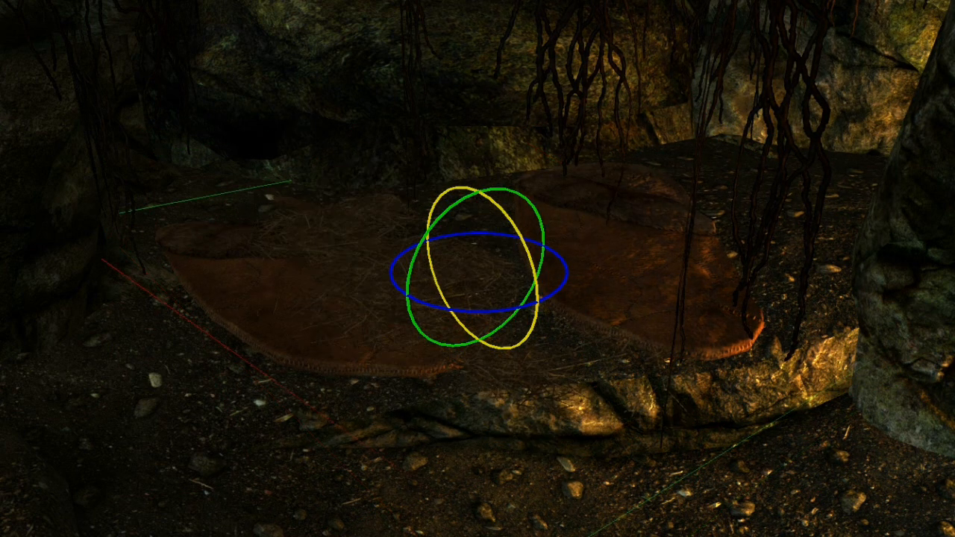
right_drag(594, 349, 565, 273)
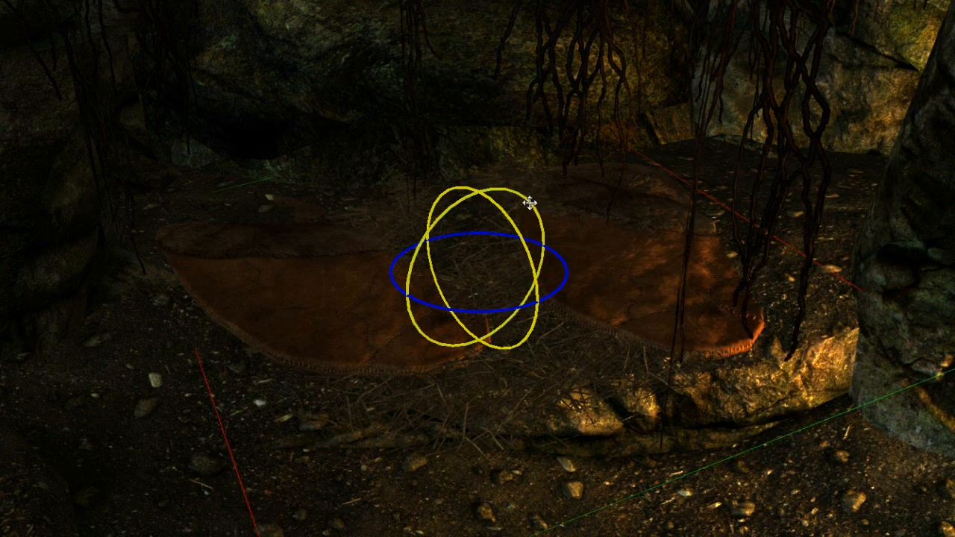
drag(531, 207, 546, 228)
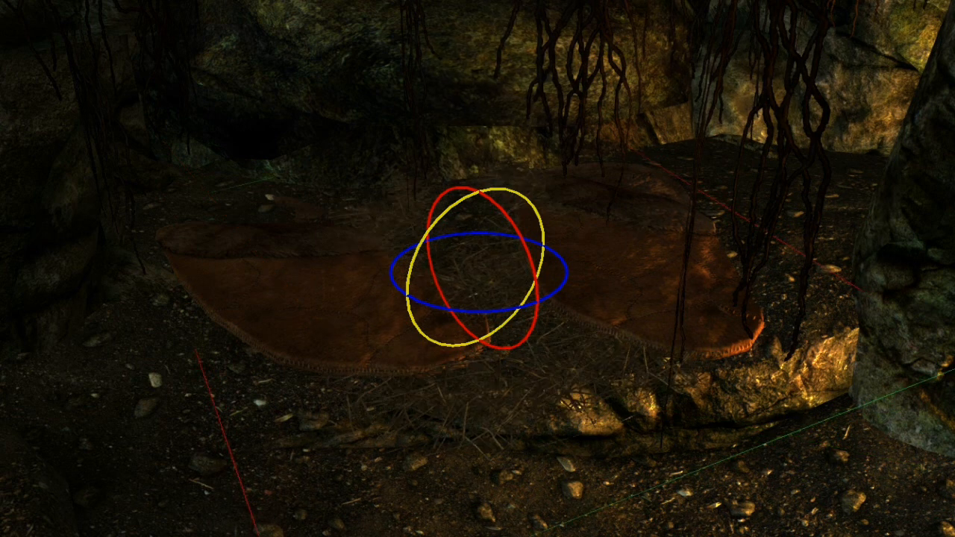
mouse_move(572, 345)
mouse_down()
mouse_move(548, 364)
mouse_move(539, 351)
mouse_move(551, 337)
mouse_move(537, 319)
mouse_move(563, 355)
mouse_up()
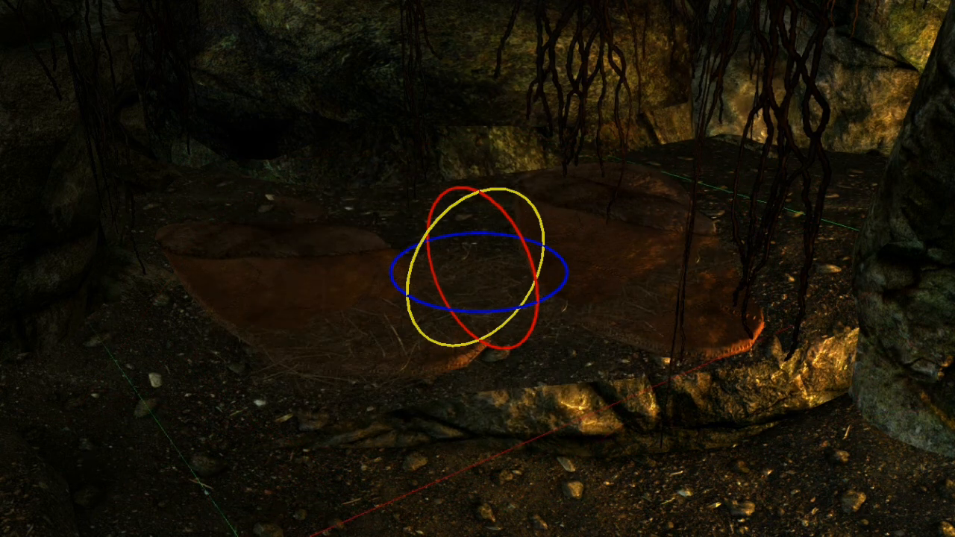
drag(512, 230, 520, 245)
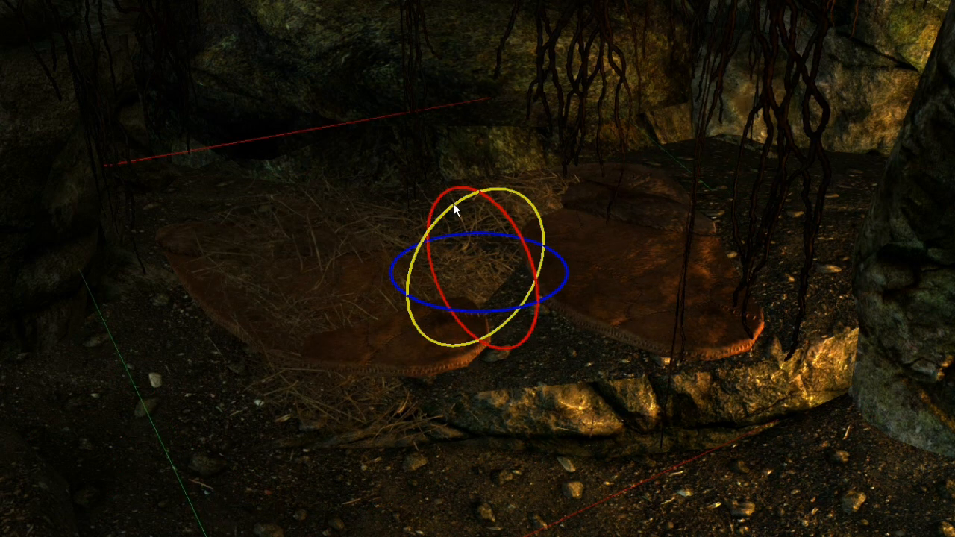
drag(453, 208, 460, 220)
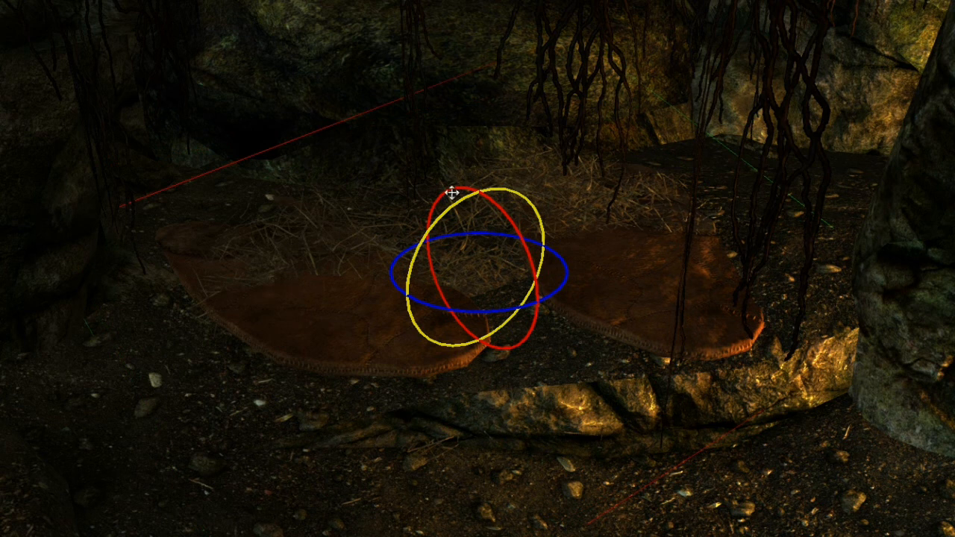
Fine-tune the straw patch's angle and height so the straw lies behind and between the bedrolls without covering them
drag(564, 205, 485, 206)
right_drag(486, 206, 510, 267)
scroll(485, 197, down, 4)
click(473, 267)
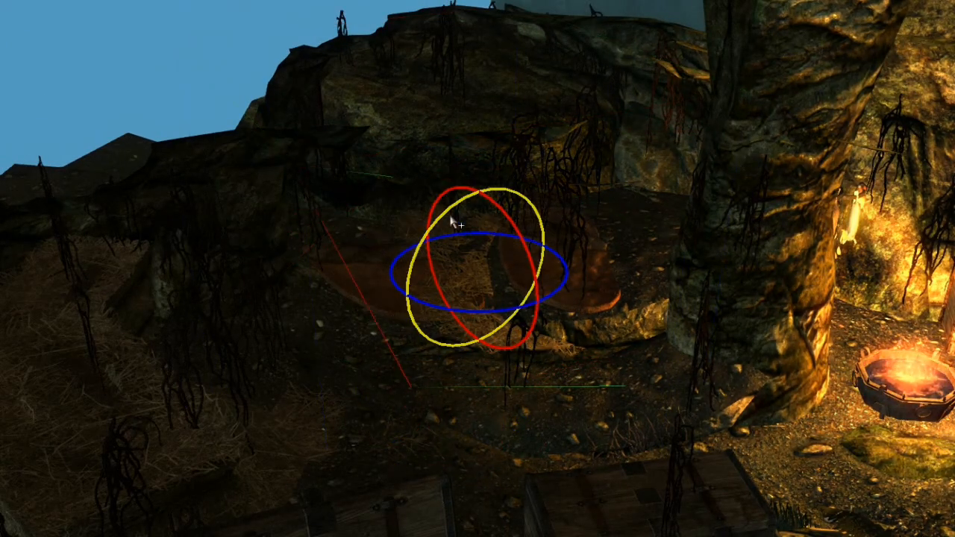
right_drag(448, 210, 548, 213)
scroll(505, 248, up, 3)
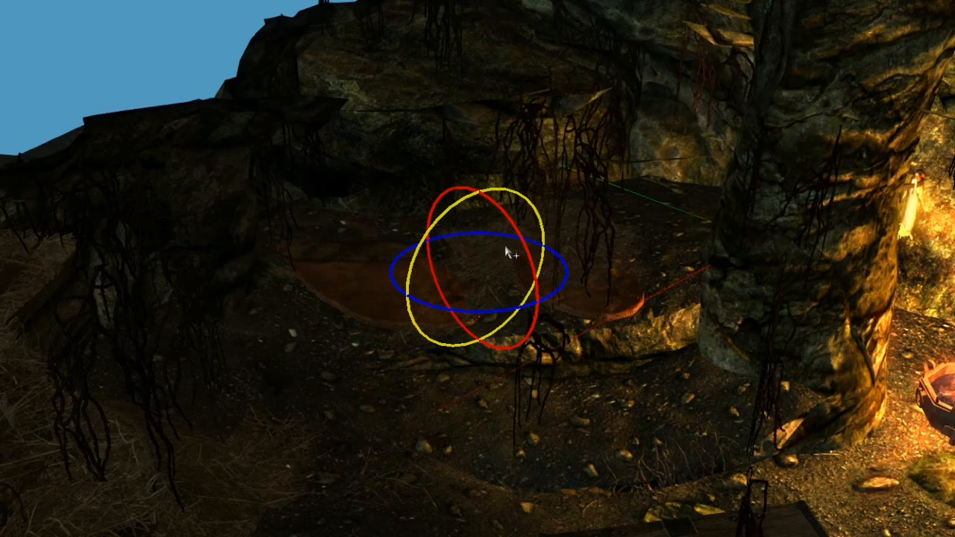
mouse_move(497, 245)
shift+middle_down()
mouse_move(473, 215)
mouse_move(500, 244)
shift+middle_up()
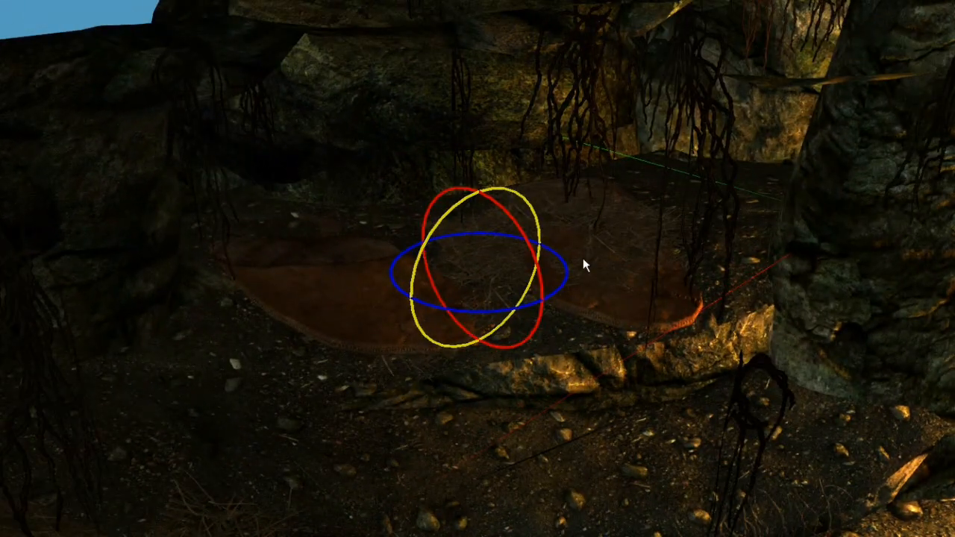
right_drag(583, 259, 583, 250)
right_drag(511, 219, 619, 220)
right_drag(418, 231, 537, 223)
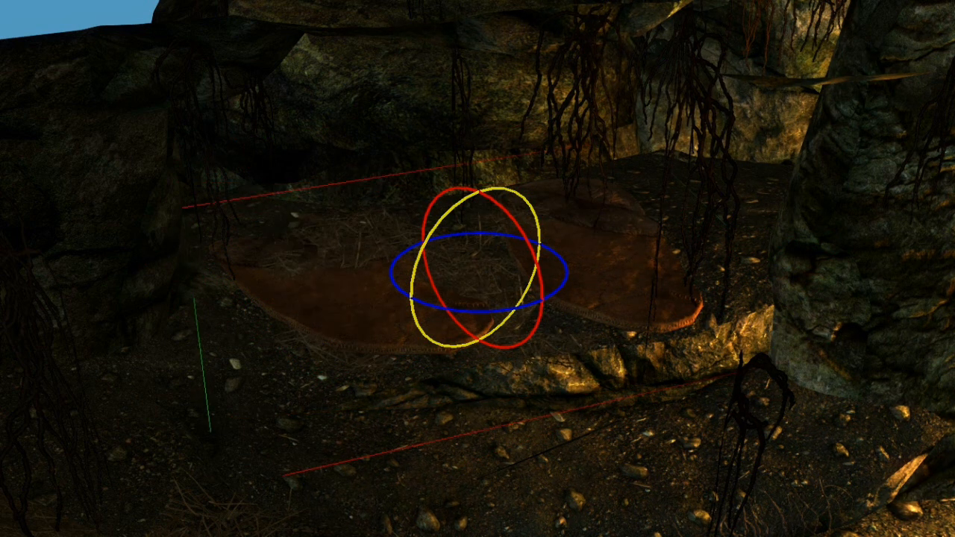
shift+middle_drag(448, 198, 465, 259)
drag(465, 258, 468, 216)
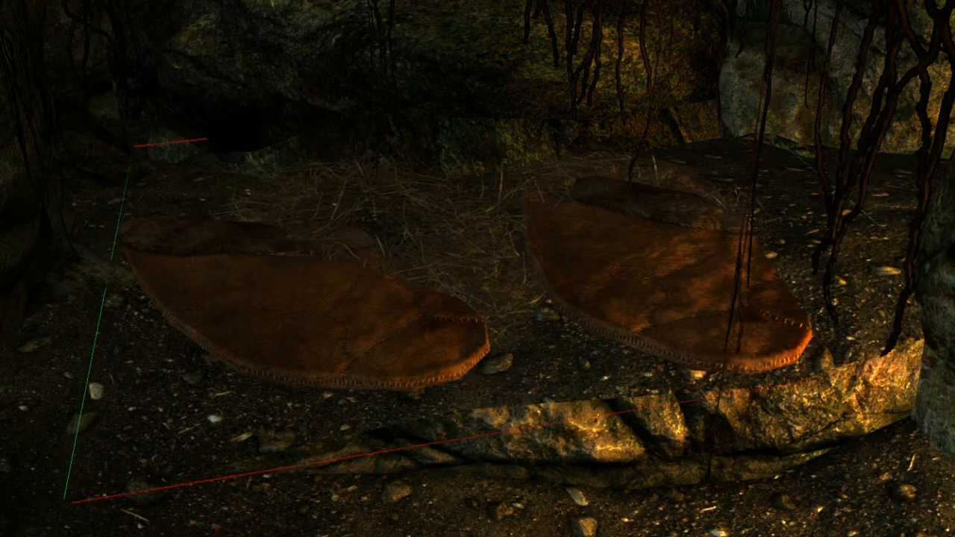
Place another hay mound behind the two bedrolls, against the cave wall, and sink it into the loose straw
middle_drag(467, 216, 438, 205)
scroll(473, 195, down, 3)
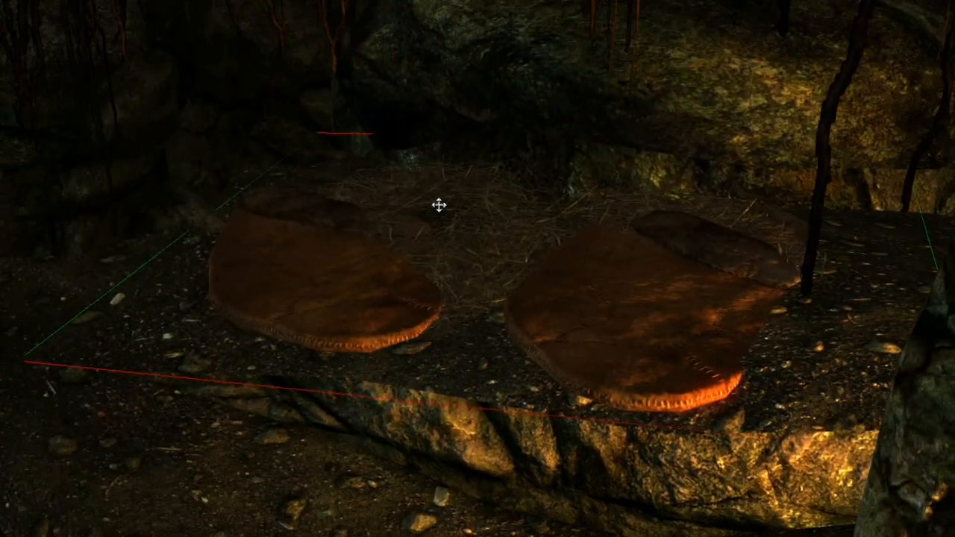
scroll(439, 205, down, 3)
scroll(439, 205, down, 3)
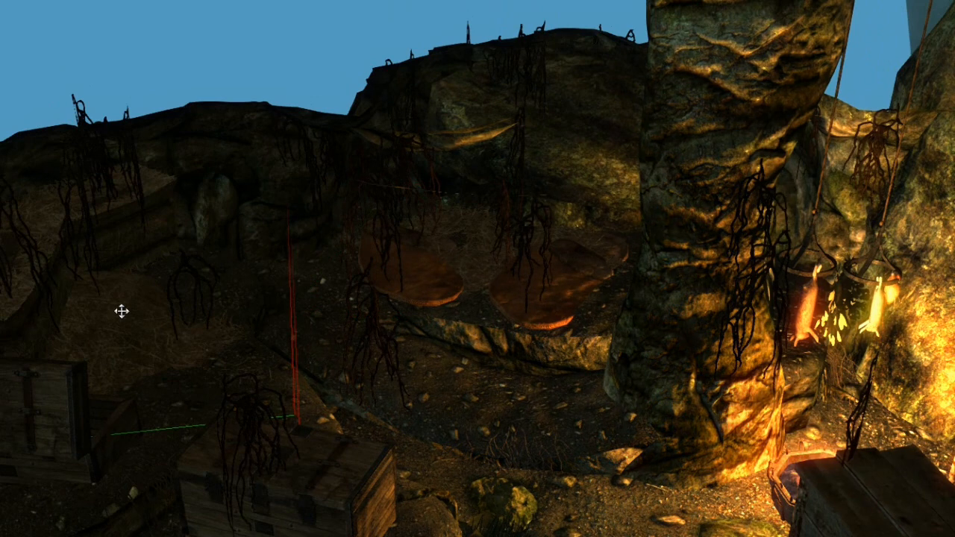
drag(122, 311, 507, 316)
scroll(576, 287, up, 5)
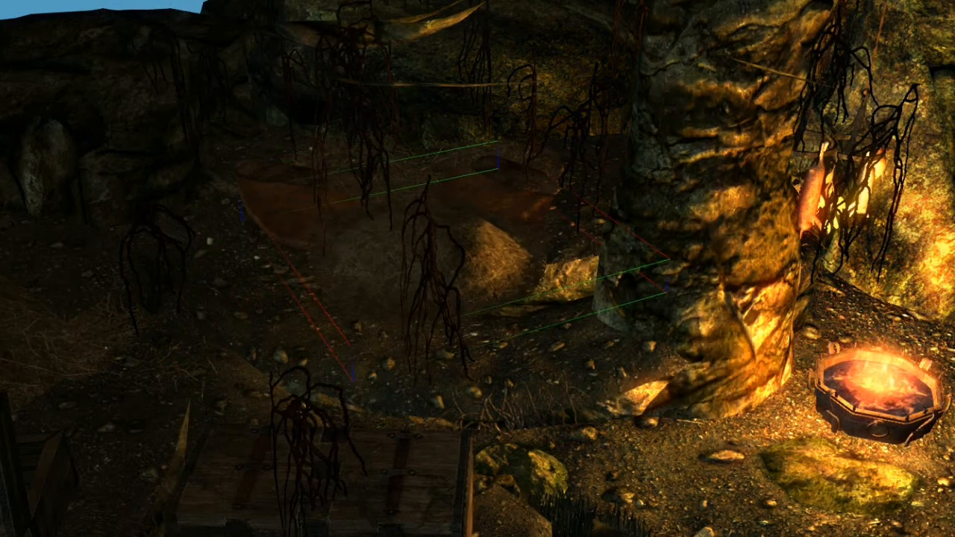
drag(446, 233, 434, 123)
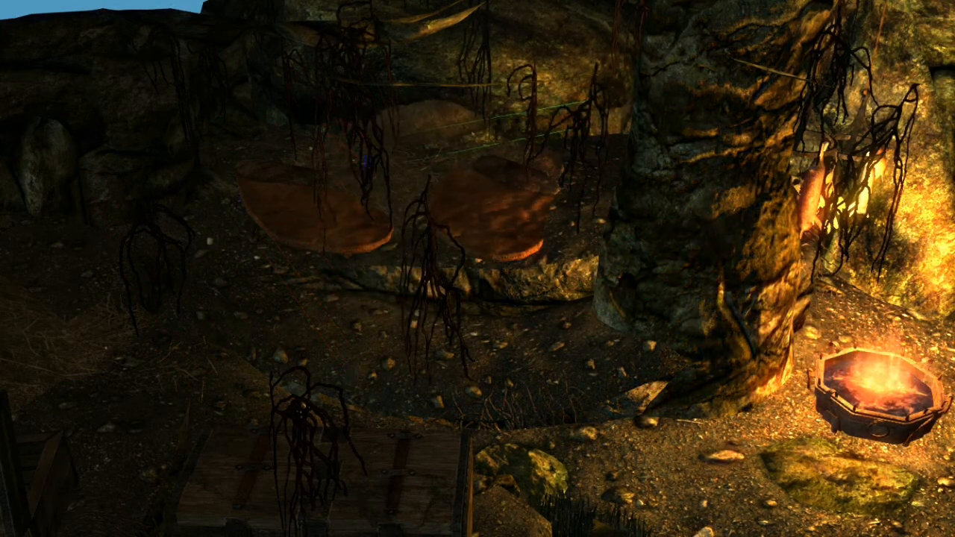
key(z)
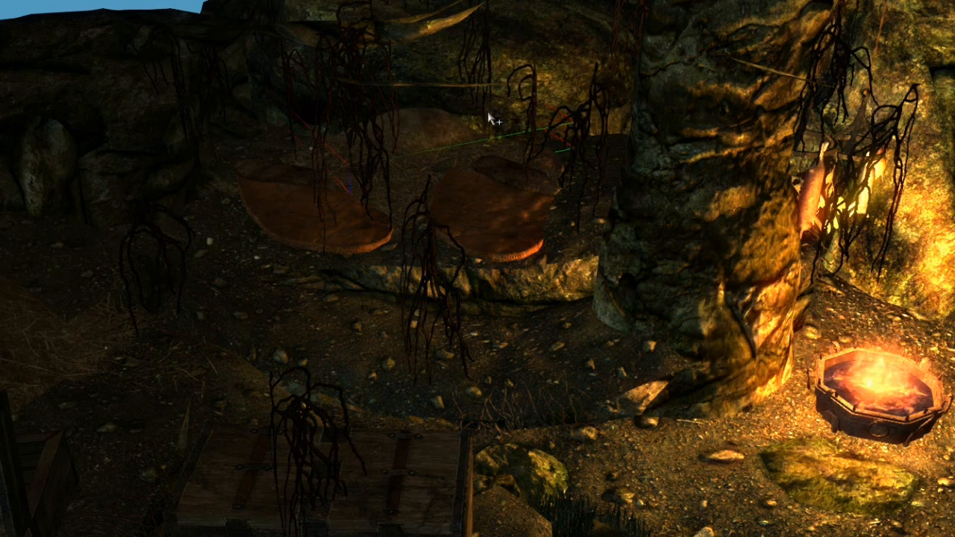
scroll(487, 111, up, 10)
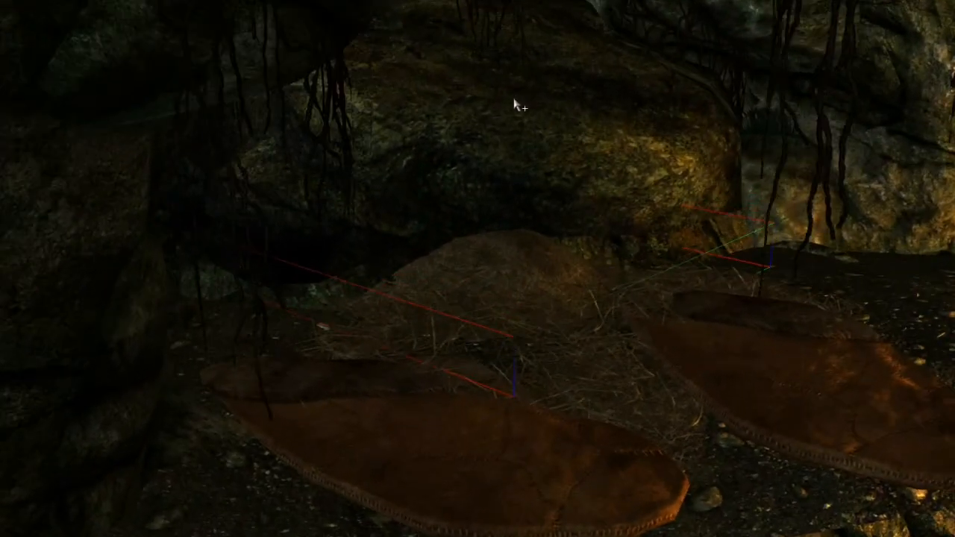
scroll(520, 107, down, 10)
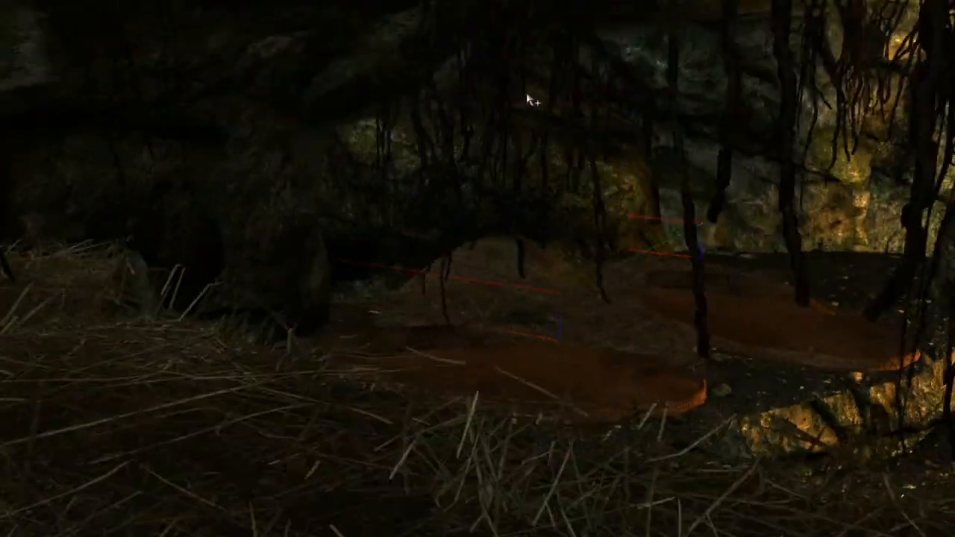
Place a small patch of loose straw on the ground just below the bedroll ledge, adjusting its rotation and size
shift+middle_drag(526, 95, 384, 314)
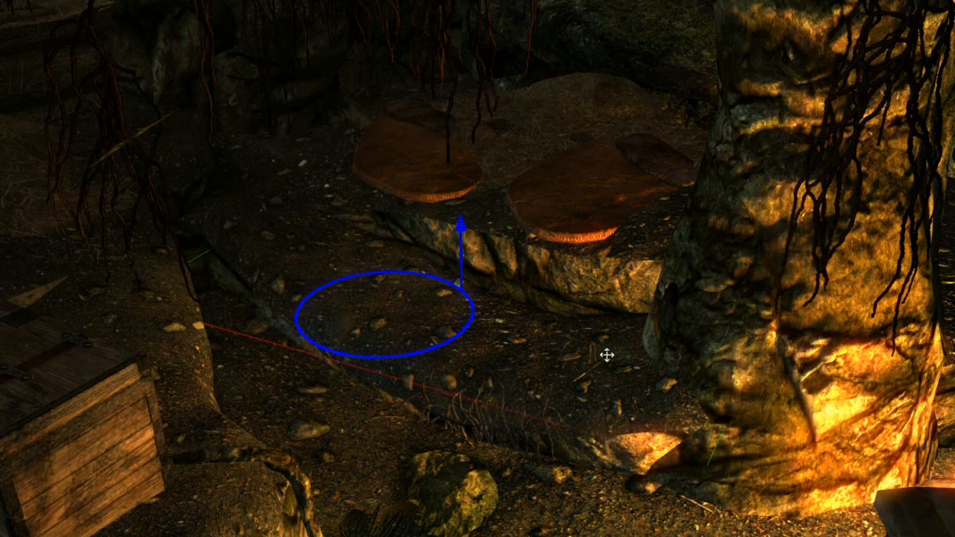
mouse_move(605, 355)
middle_down()
mouse_move(605, 324)
mouse_move(604, 358)
middle_up()
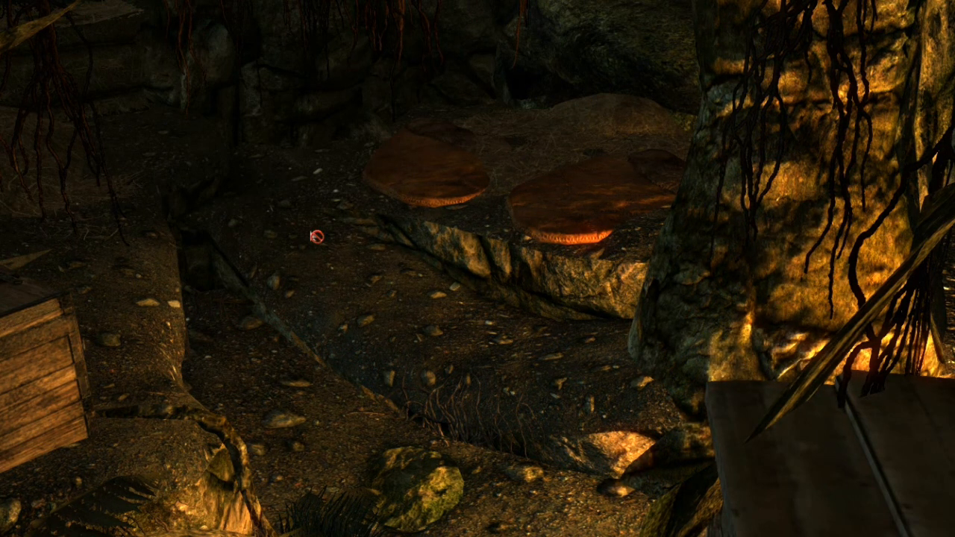
drag(310, 231, 411, 295)
right_drag(410, 294, 445, 324)
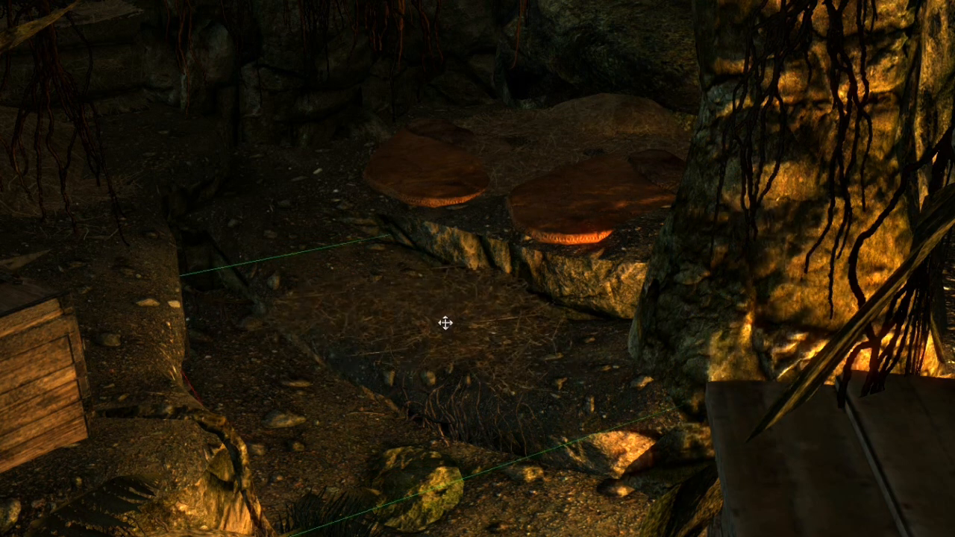
mouse_move(445, 324)
mouse_down()
mouse_move(443, 313)
mouse_move(477, 317)
mouse_move(442, 306)
mouse_up()
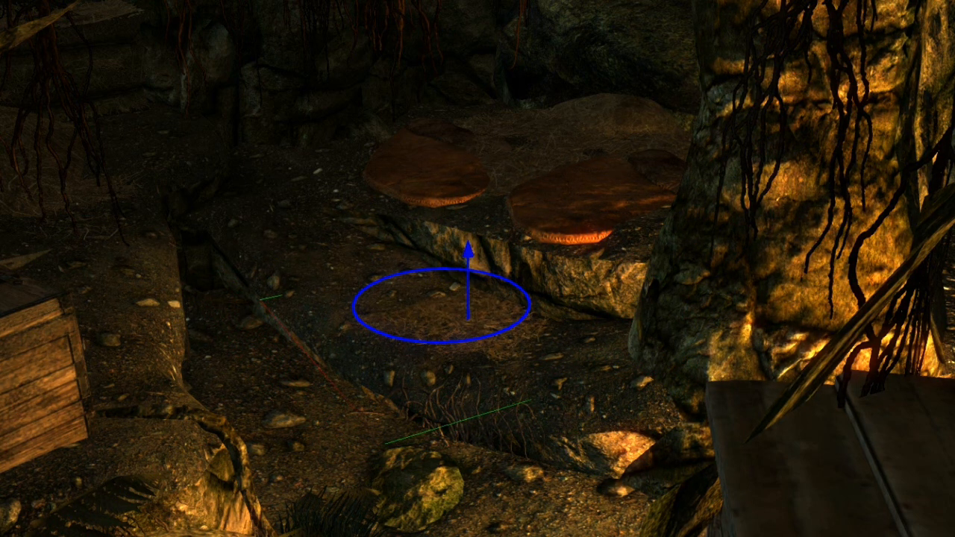
shift+middle_drag(467, 322, 639, 241)
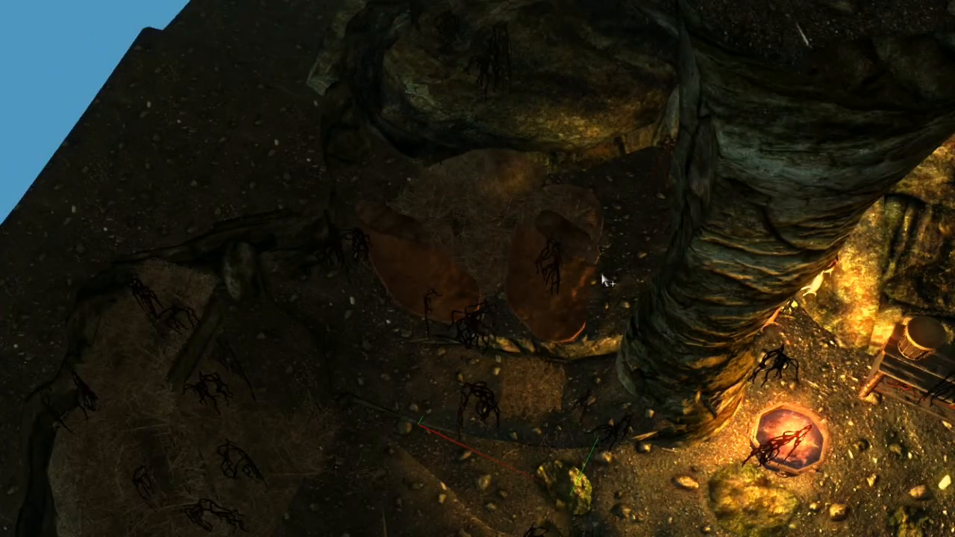
Place a small dark prop on the ground between the open wooden chest and the large hay mound
shift+middle_drag(253, 276, 316, 284)
right_drag(321, 300, 613, 268)
right_drag(649, 114, 625, 172)
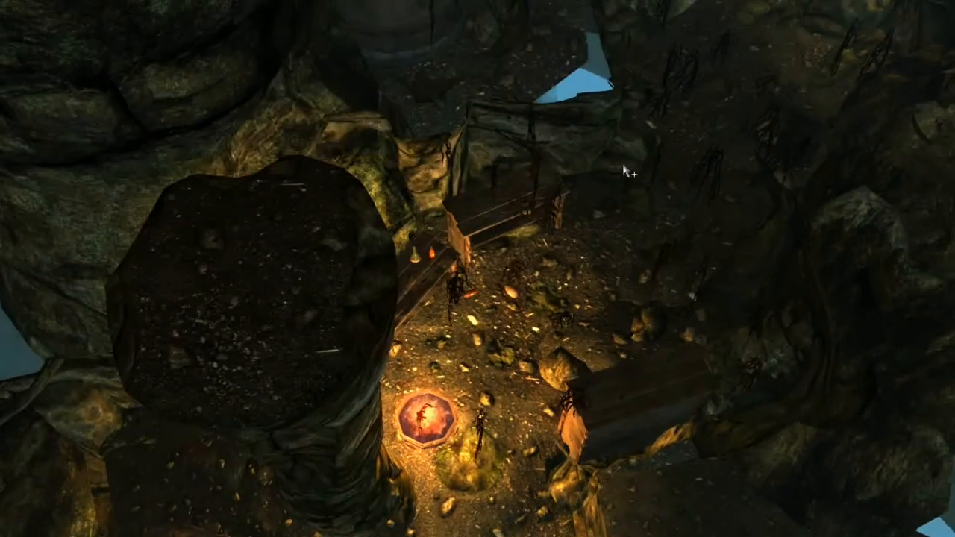
right_drag(326, 277, 464, 184)
scroll(464, 183, down, 3)
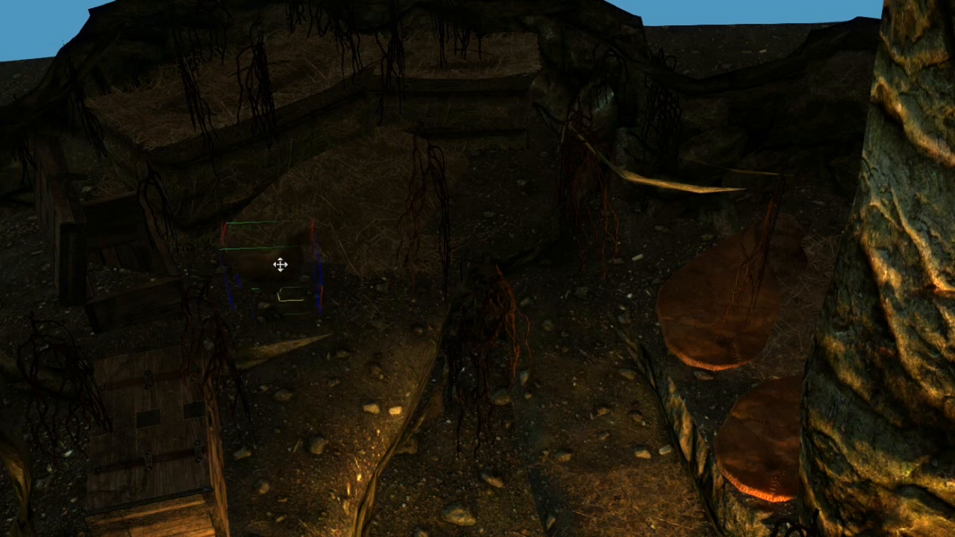
key(c)
shift+middle_drag(280, 264, 395, 240)
scroll(236, 238, down, 5)
right_drag(499, 197, 522, 197)
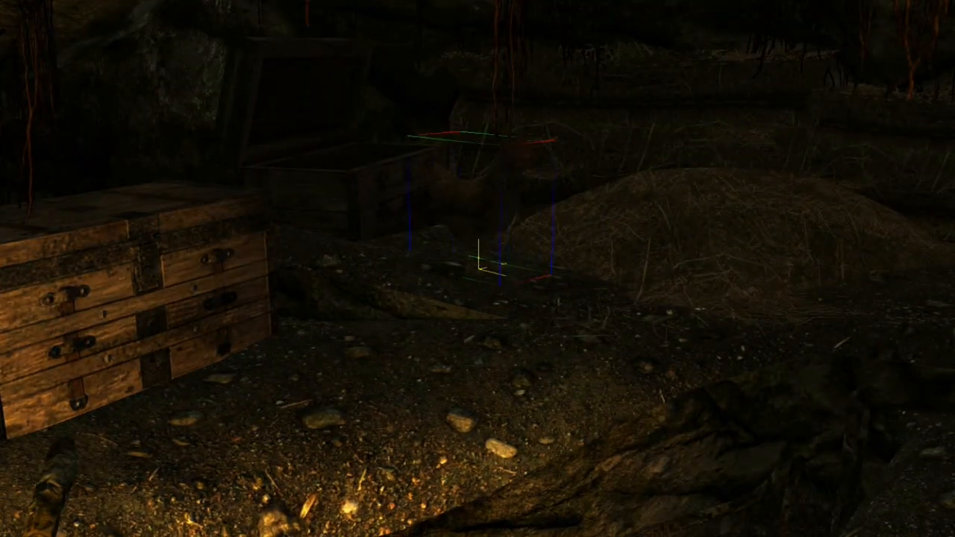
shift+middle_drag(496, 182, 712, 251)
shift+middle_drag(402, 228, 405, 242)
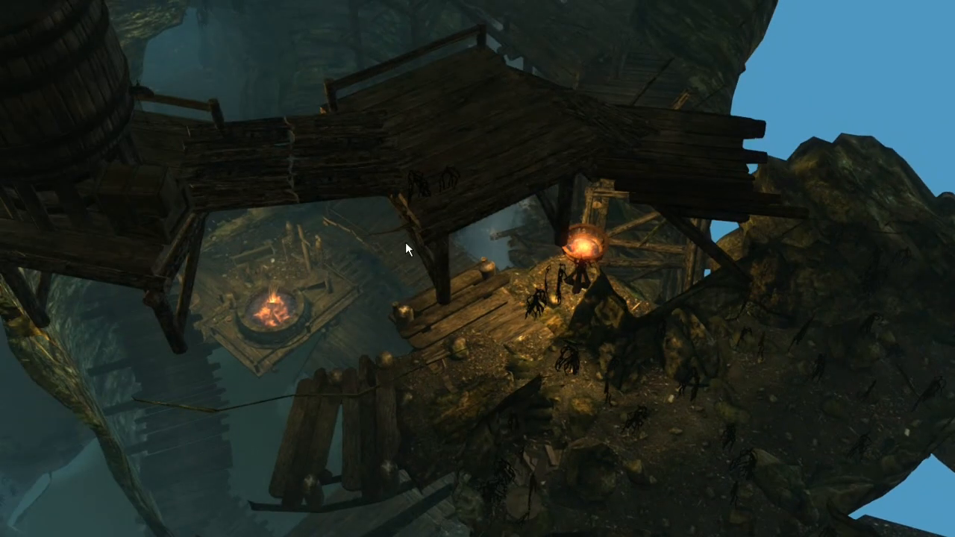
shift+middle_drag(472, 180, 398, 253)
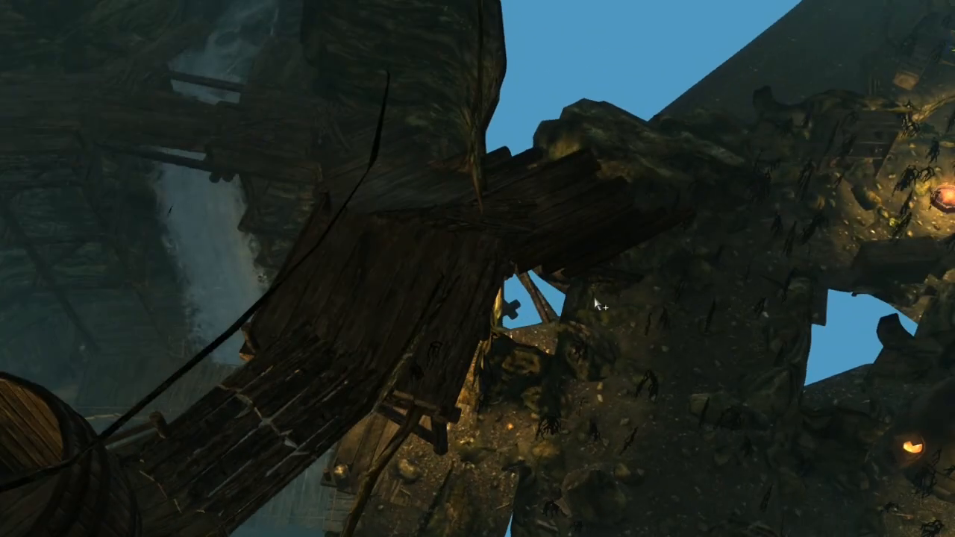
Look over the cave from the wooden platforms and large trunk down to the stream and waterfall pools to find dark areas
shift+middle_drag(597, 304, 377, 316)
scroll(377, 317, up, 3)
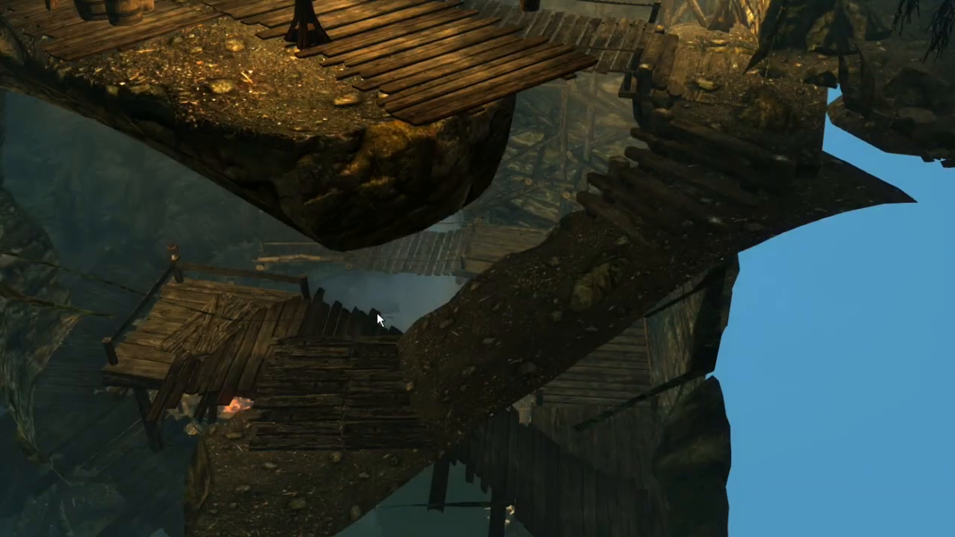
scroll(377, 313, down, 5)
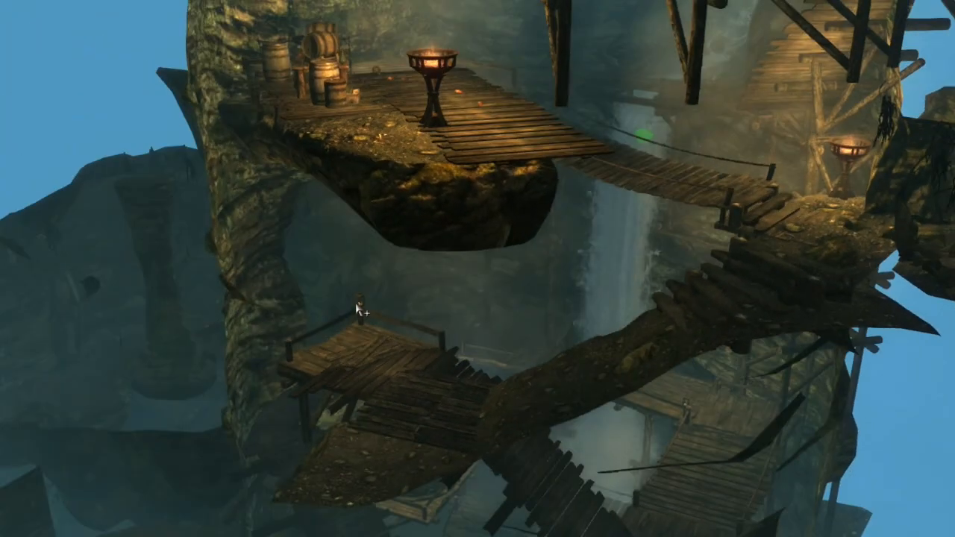
shift+middle_drag(360, 310, 341, 351)
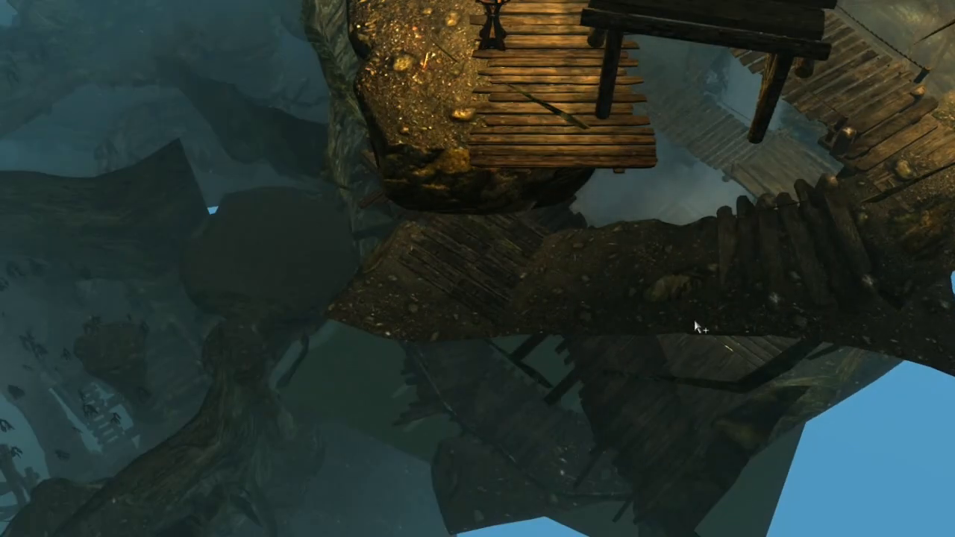
shift+middle_drag(694, 319, 622, 294)
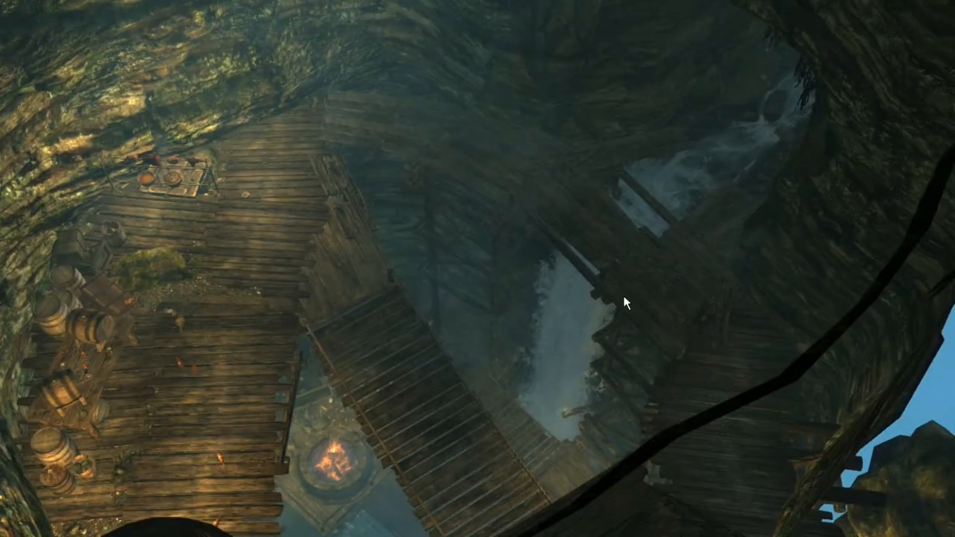
scroll(632, 279, down, 10)
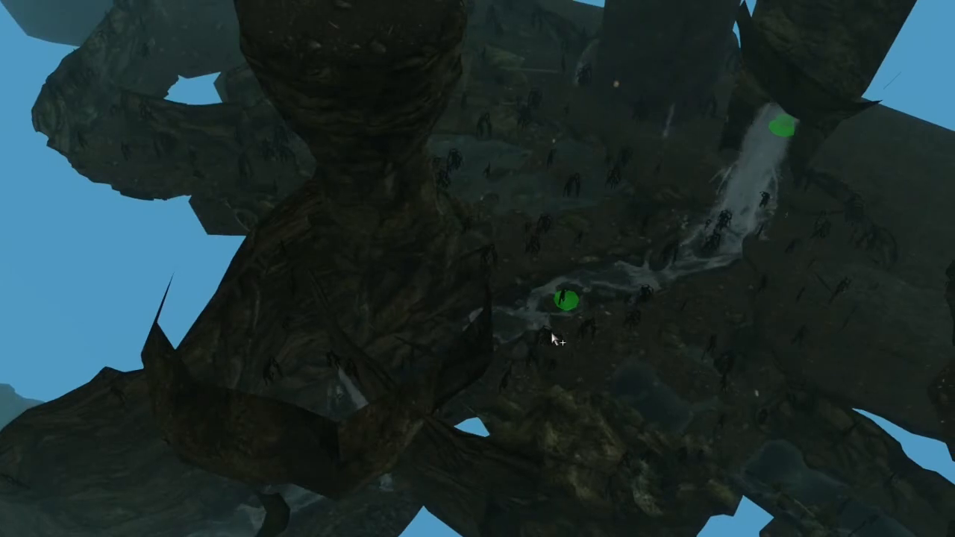
shift+middle_drag(556, 341, 550, 302)
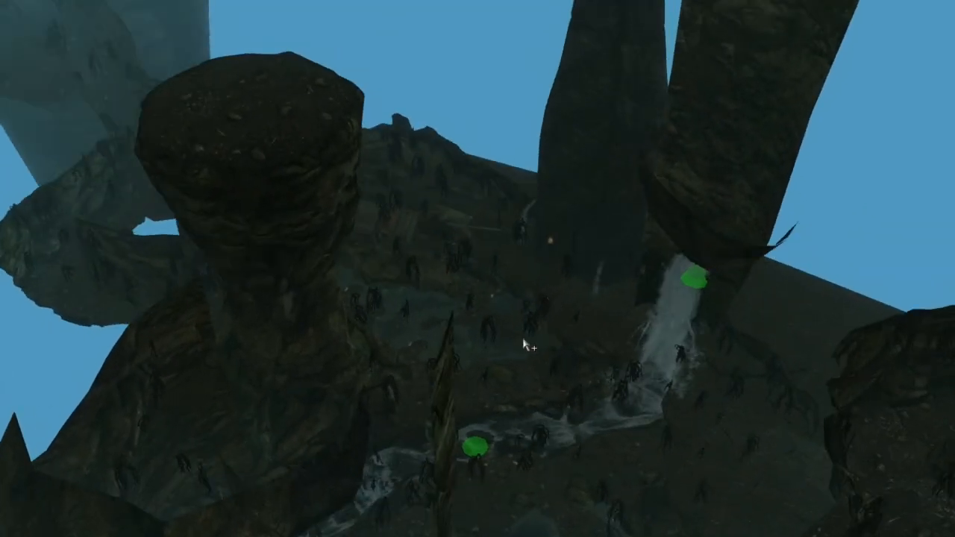
shift+middle_drag(524, 344, 562, 298)
scroll(675, 196, up, 10)
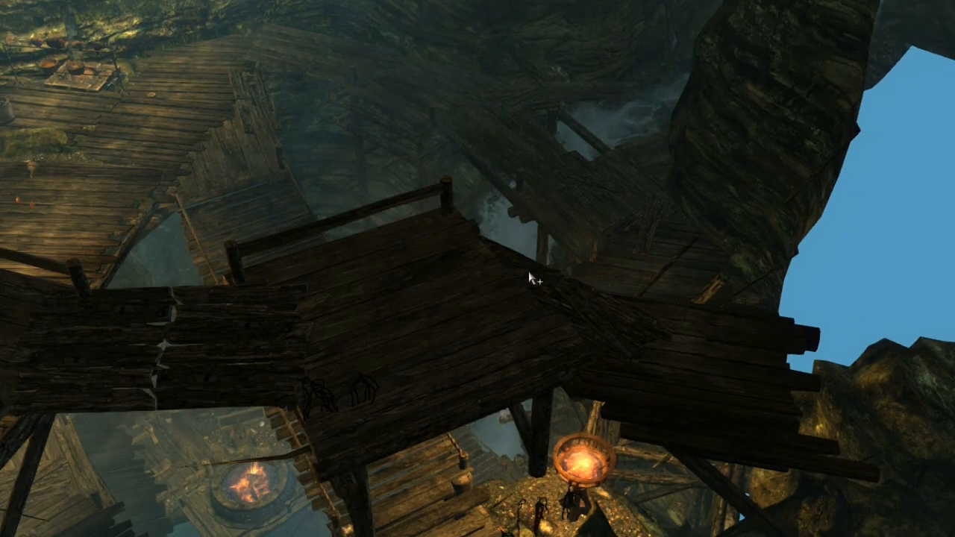
key(m)
shift+middle_drag(528, 271, 649, 424)
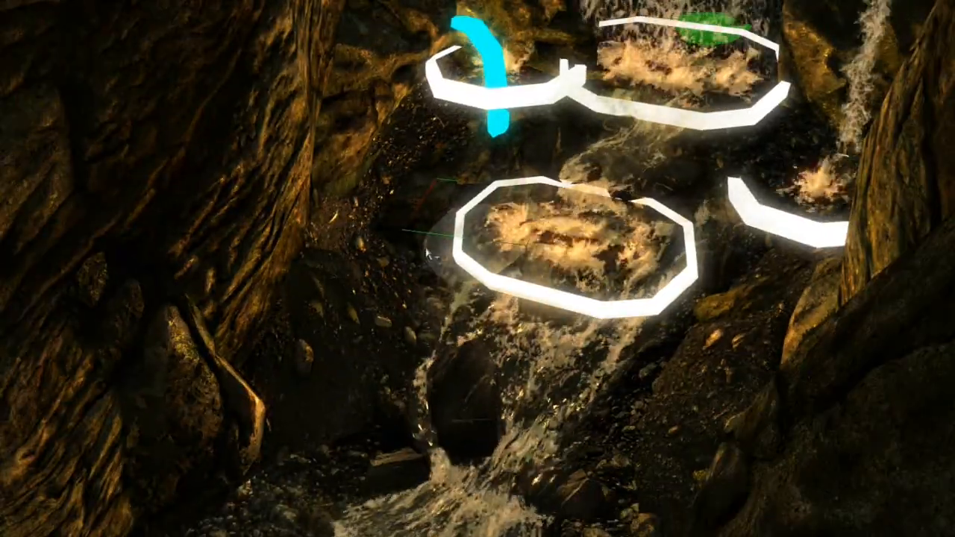
Move the warm light away from the waterfall pools to the large stone pillar in the lower cave
mouse_move(452, 233)
middle_down()
mouse_move(484, 202)
mouse_move(511, 214)
middle_up()
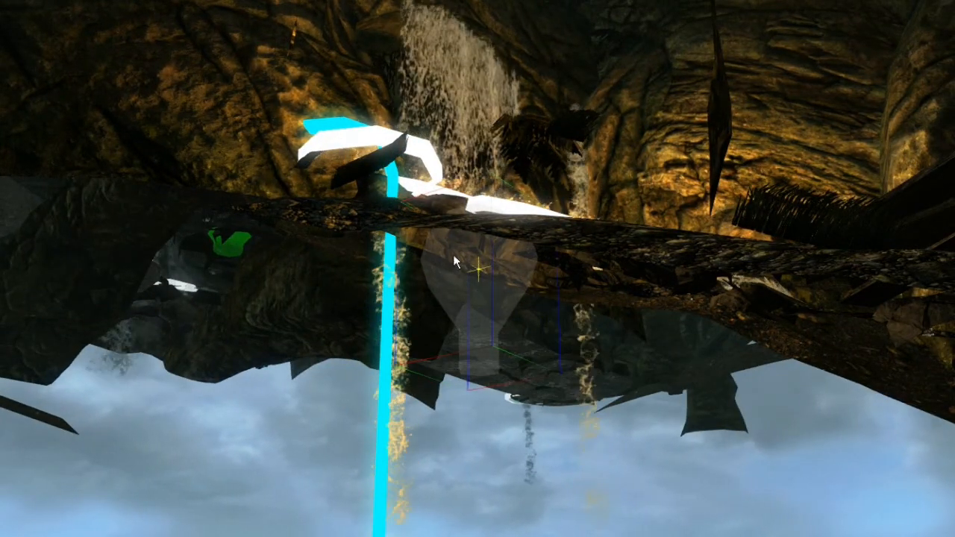
mouse_move(454, 261)
mouse_down()
mouse_move(45, 190)
mouse_move(108, 476)
mouse_up()
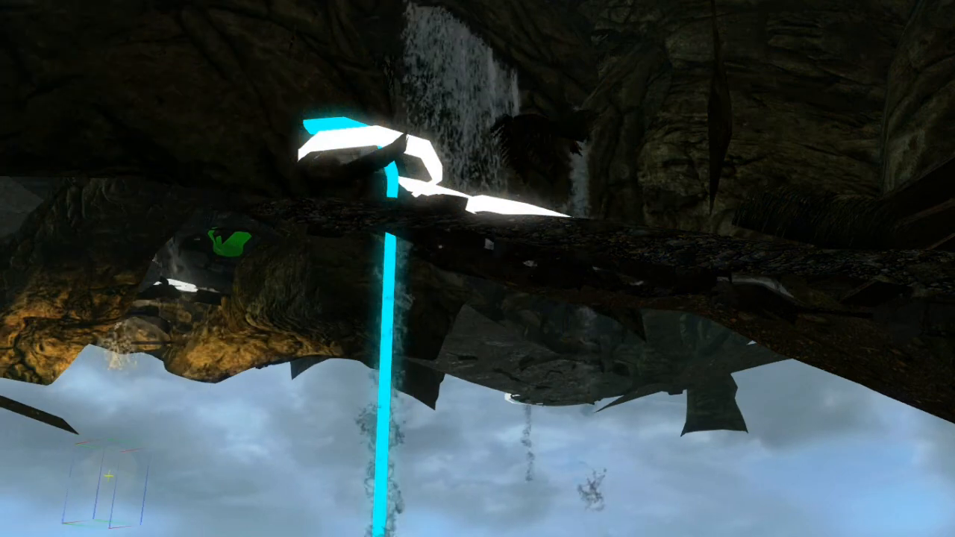
key(ctrl+z)
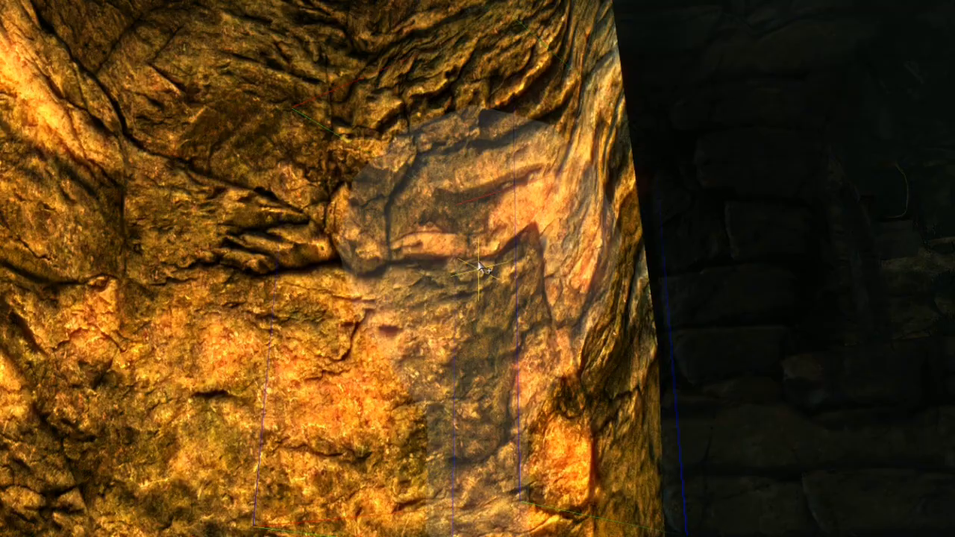
mouse_move(480, 266)
shift+middle_down()
mouse_move(474, 337)
mouse_move(491, 266)
shift+middle_up()
scroll(473, 338, down, 5)
drag(395, 287, 257, 463)
key(shift+f)
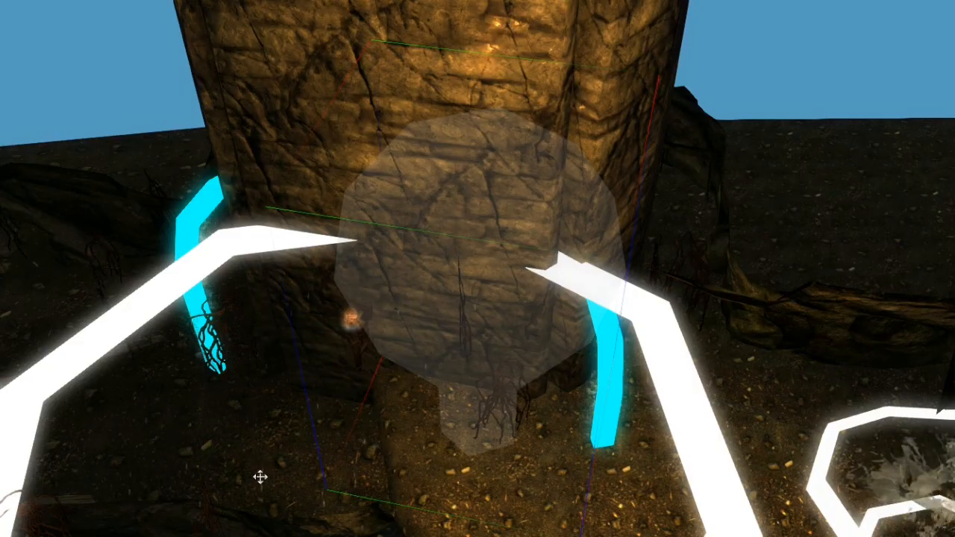
Position the warm light in front of the stone pillar, beside its wall-mounted torch
shift+middle_drag(259, 477, 387, 469)
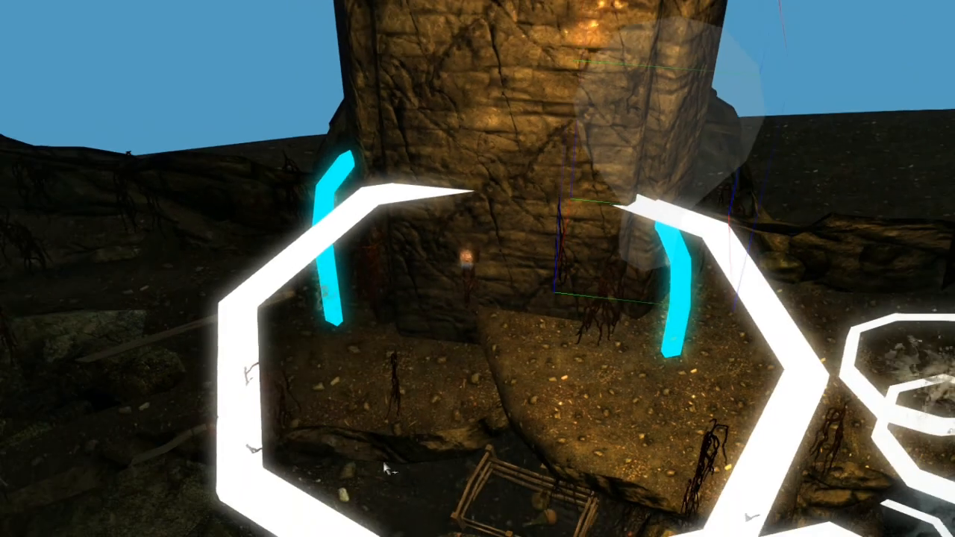
drag(690, 135, 463, 261)
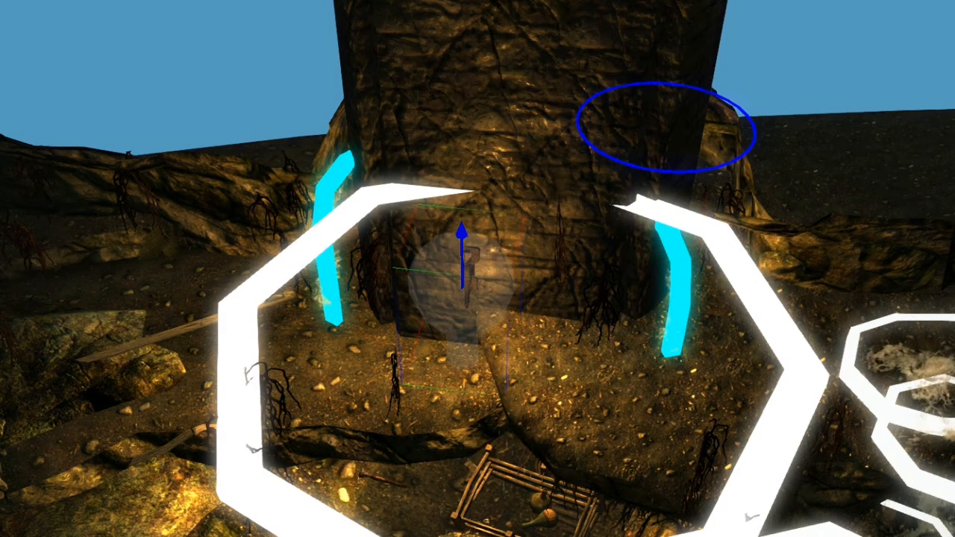
middle_drag(450, 299, 417, 249)
key(c)
scroll(422, 278, down, 3)
scroll(418, 248, down, 6)
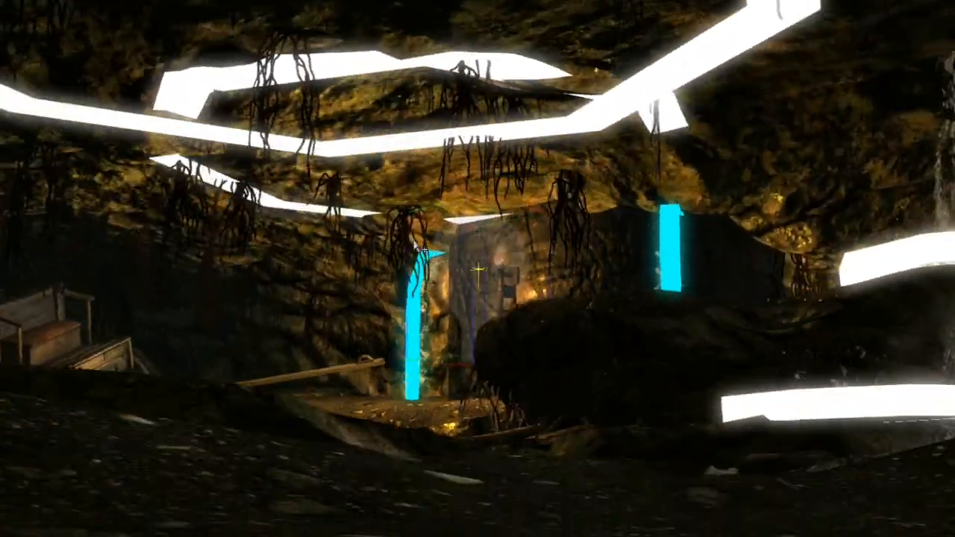
scroll(427, 255, down, 3)
Check the pillar lighting with the markers hidden and shown, and nudge the light slightly beside the torch
key(m)
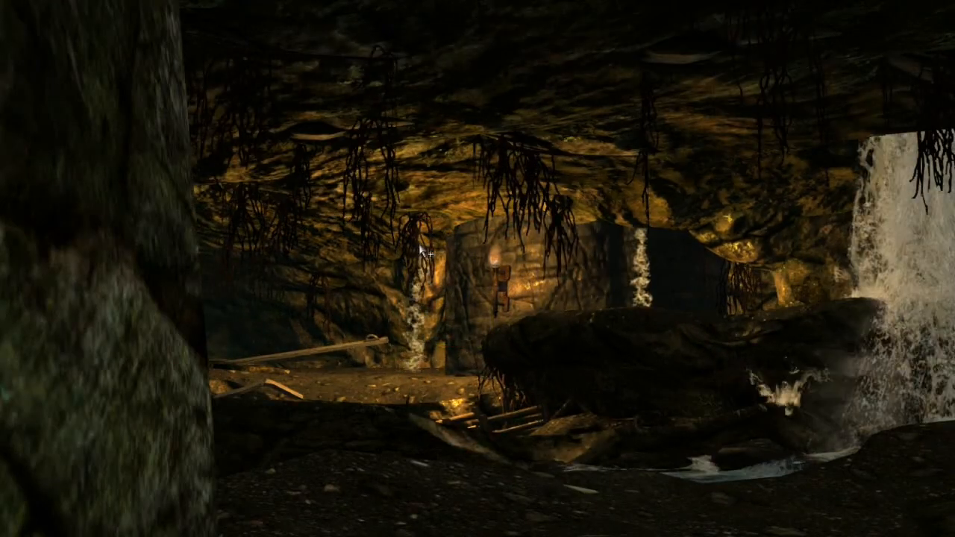
key(m)
scroll(470, 306, up, 3)
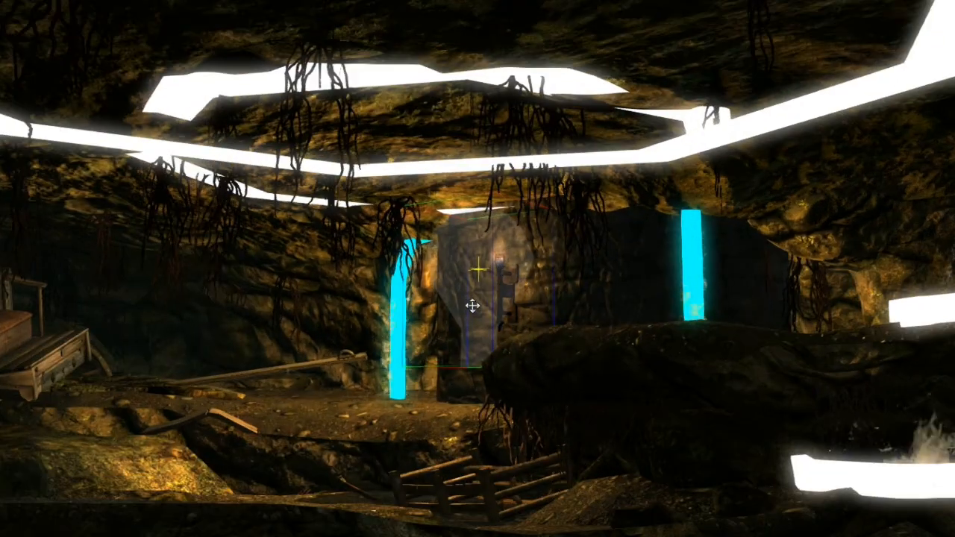
drag(476, 291, 481, 290)
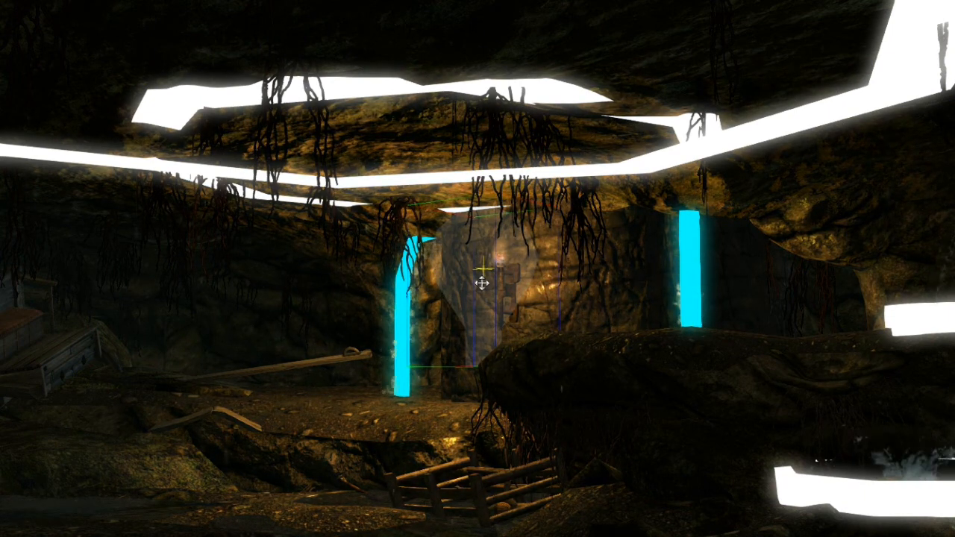
mouse_move(482, 284)
shift+middle_down()
mouse_move(457, 308)
mouse_move(451, 298)
mouse_move(471, 287)
shift+middle_up()
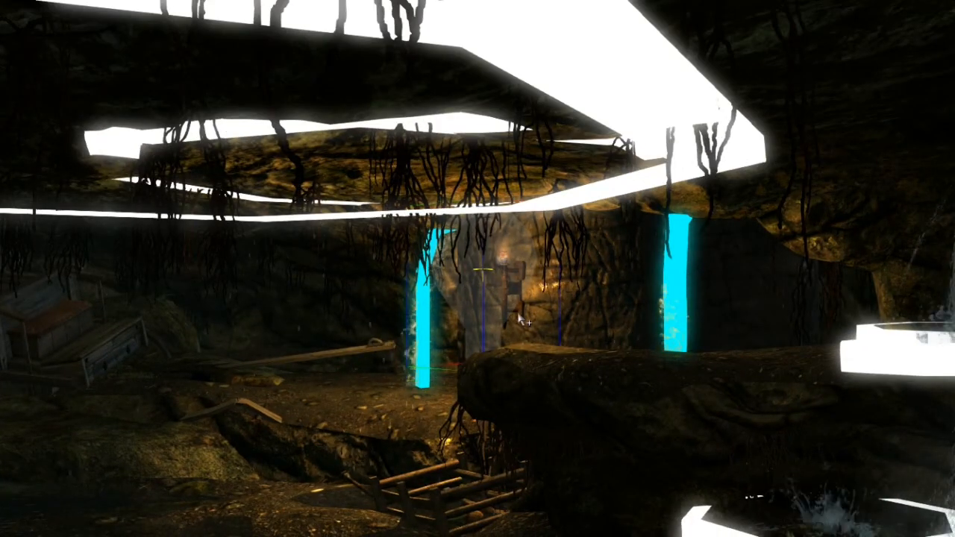
Duplicate the pillar's wall torch and move the copy across the cave to the rock wall near the waterfall arch
key(m)
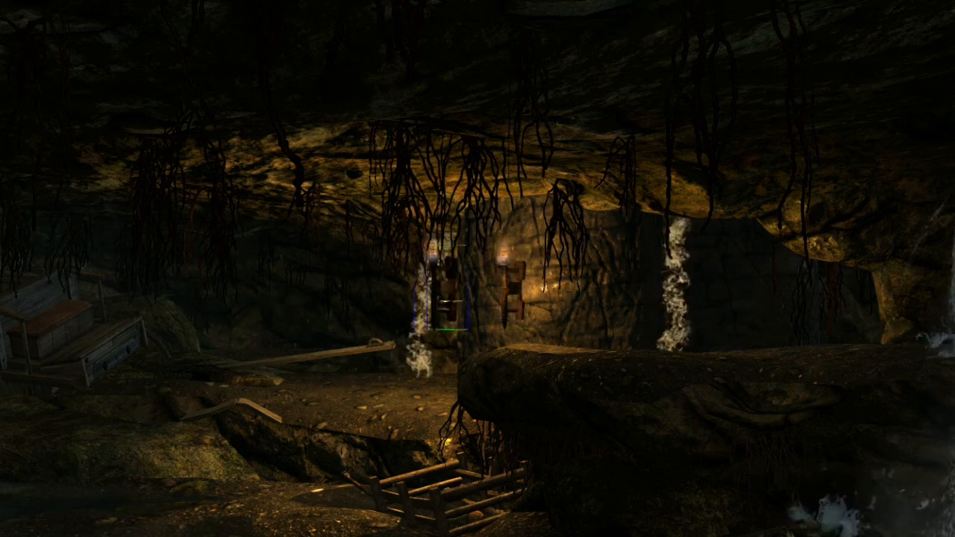
drag(450, 302, 22, 319)
key(c)
key(c)
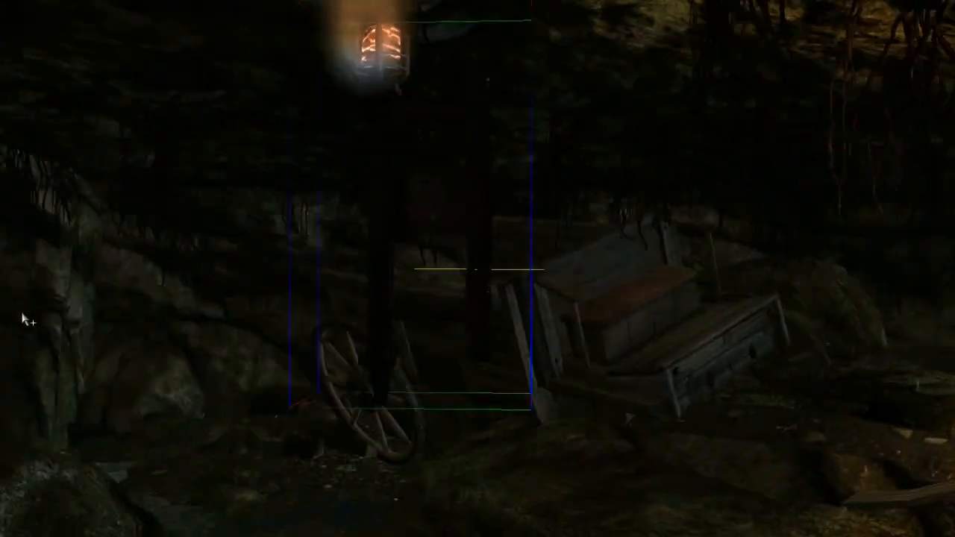
shift+middle_drag(22, 319, 198, 272)
scroll(134, 313, down, 5)
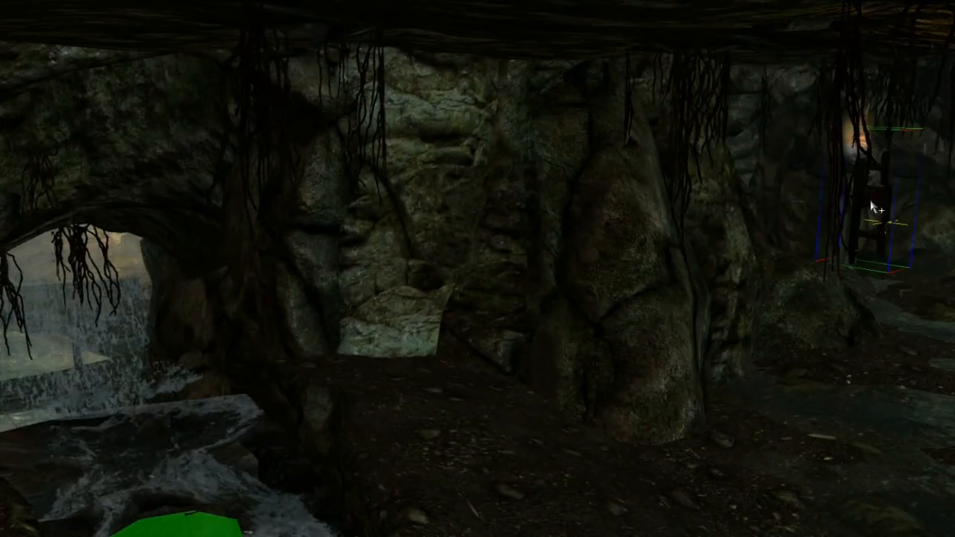
drag(885, 196, 306, 209)
drag(136, 192, 170, 188)
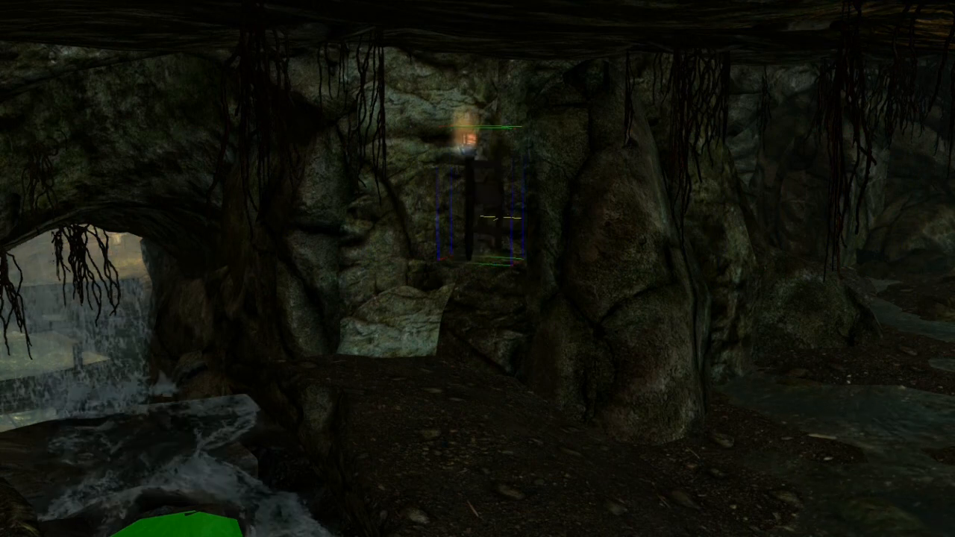
Rotate the copied torch to face away from the rock wall and push its bracket back against the stone
right_drag(481, 209, 511, 209)
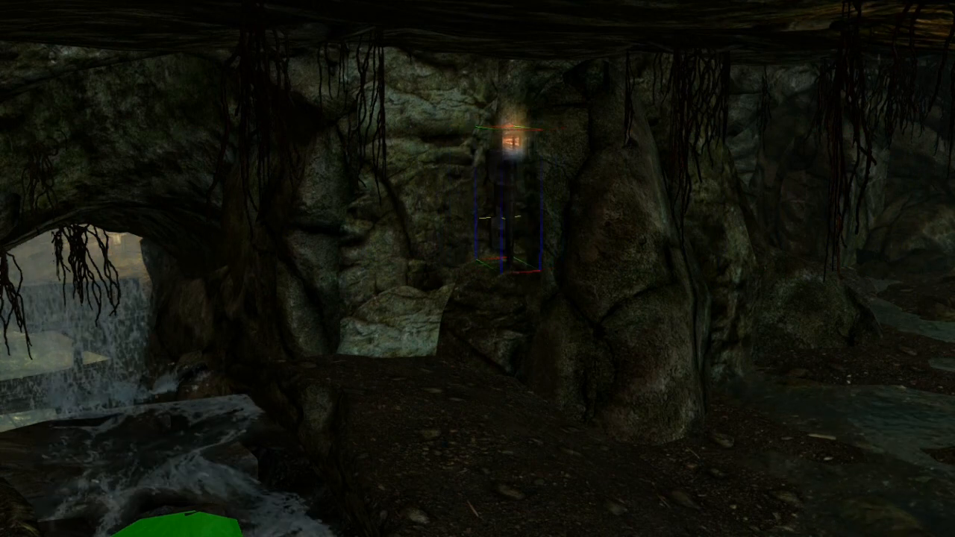
drag(505, 195, 426, 177)
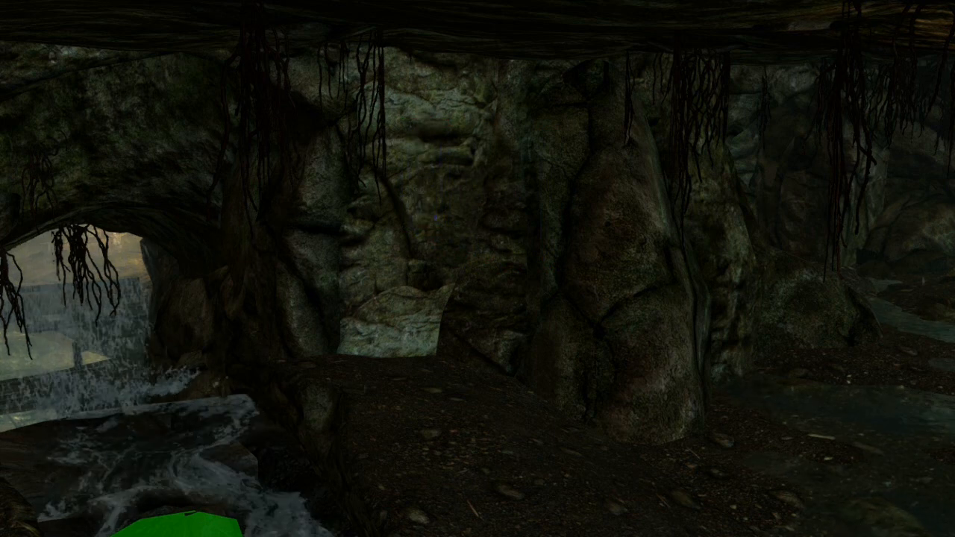
scroll(424, 158, up, 5)
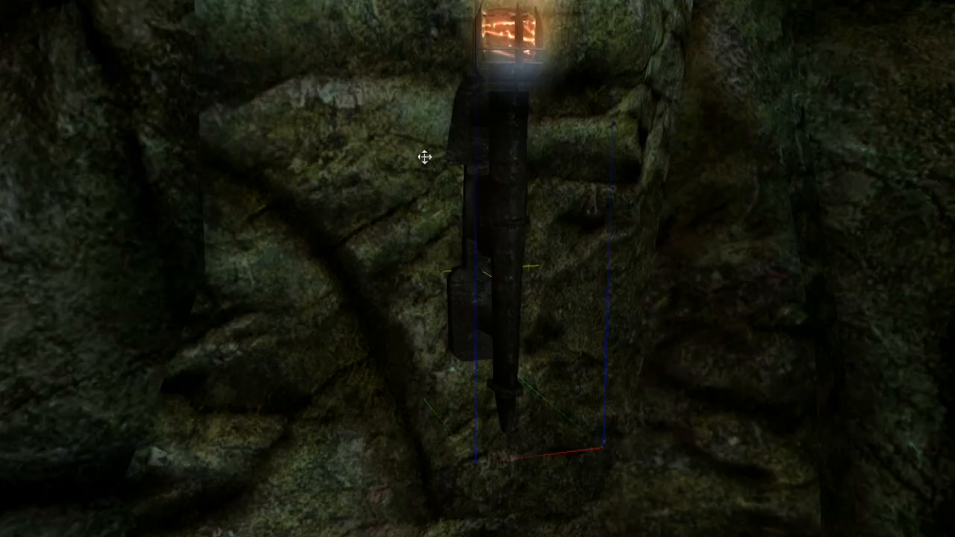
shift+middle_drag(424, 156, 408, 209)
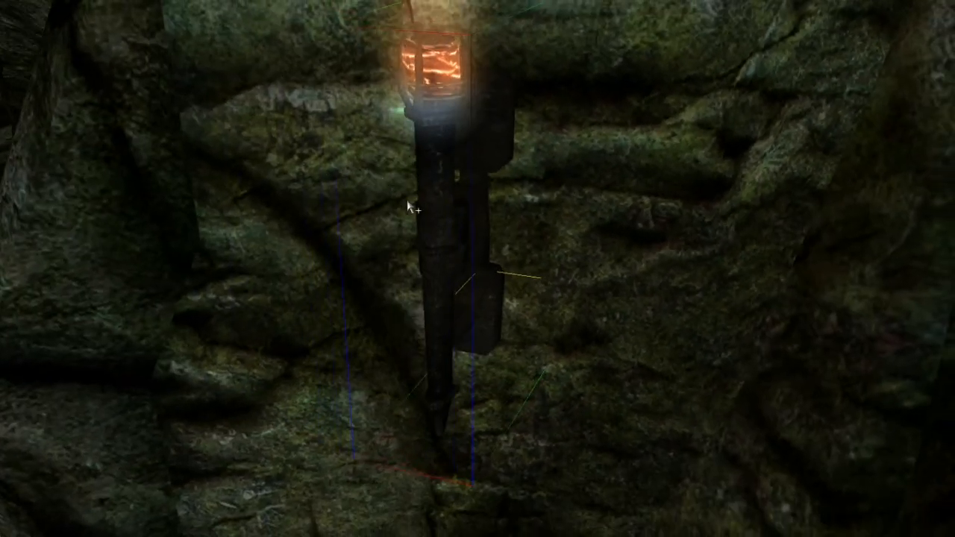
right_drag(430, 227, 474, 227)
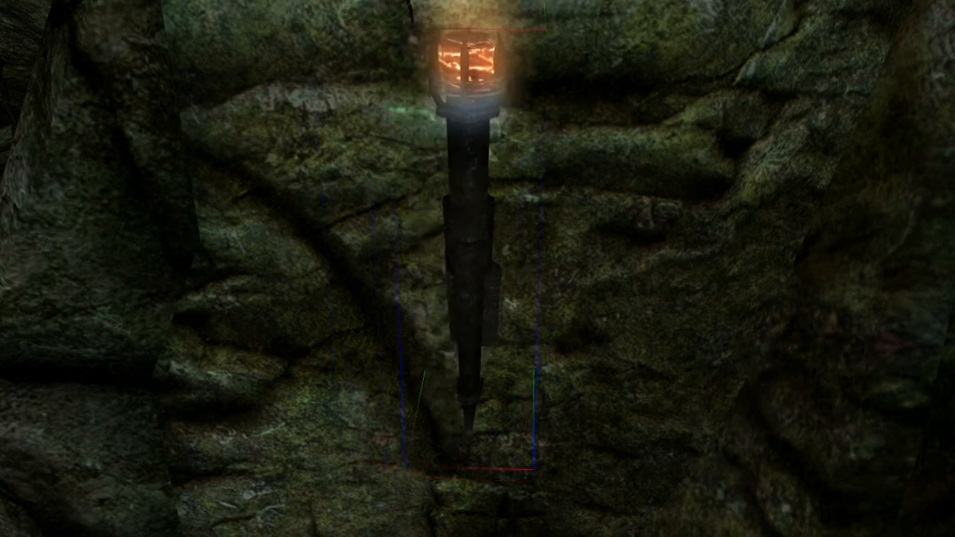
scroll(420, 199, down, 10)
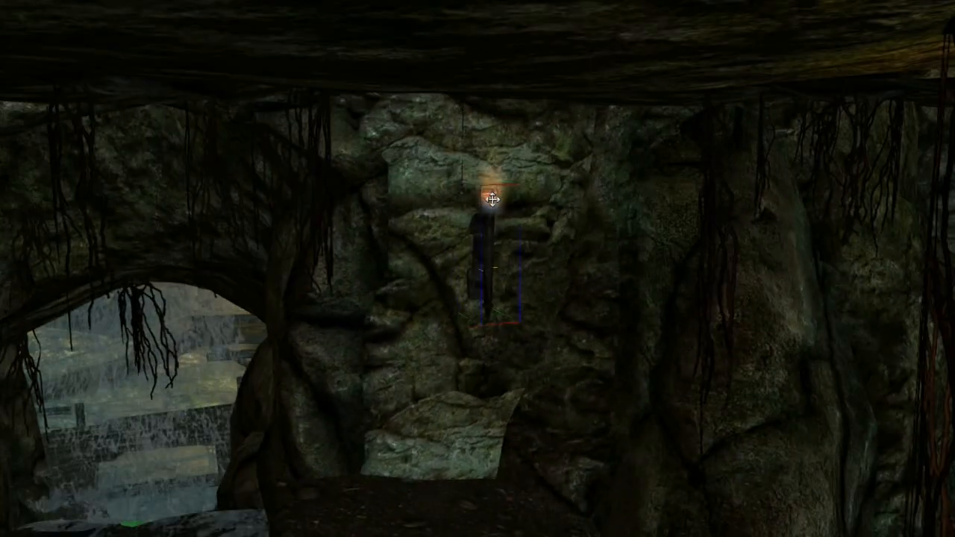
Place a copy of the pillar's warm light beside the new torch on the rock wall
shift+middle_drag(489, 215, 540, 222)
middle_drag(764, 281, 789, 261)
scroll(736, 269, down, 4)
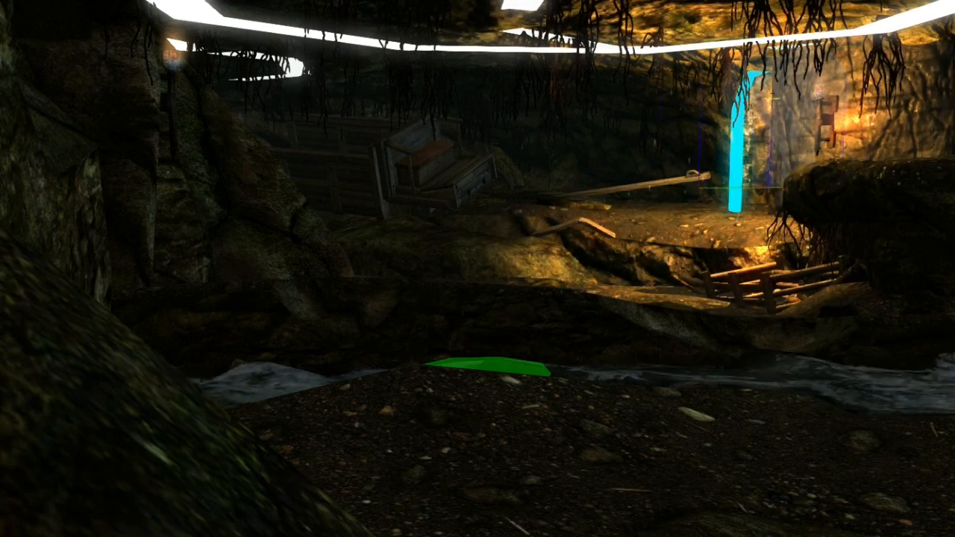
drag(799, 107, 246, 93)
drag(215, 191, 260, 194)
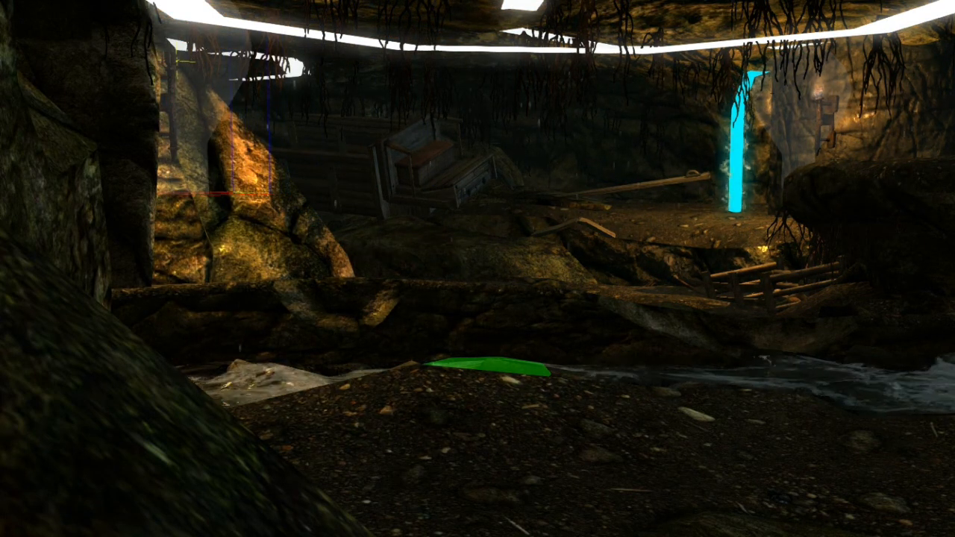
key(c)
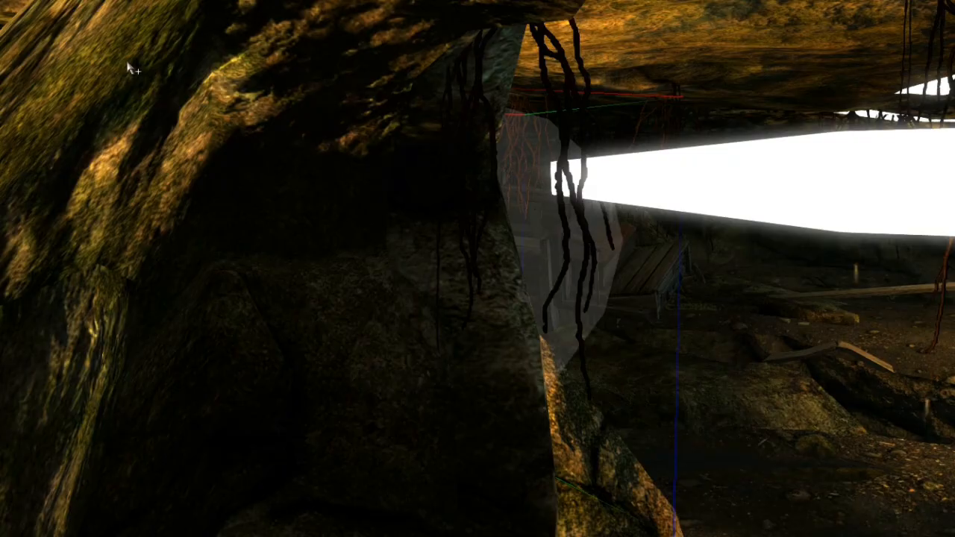
Examine the newly lit ground beneath the large trunk and the unlit cave passages from above
scroll(128, 62, down, 3)
shift+middle_drag(119, 65, 2, 123)
scroll(45, 49, down, 2)
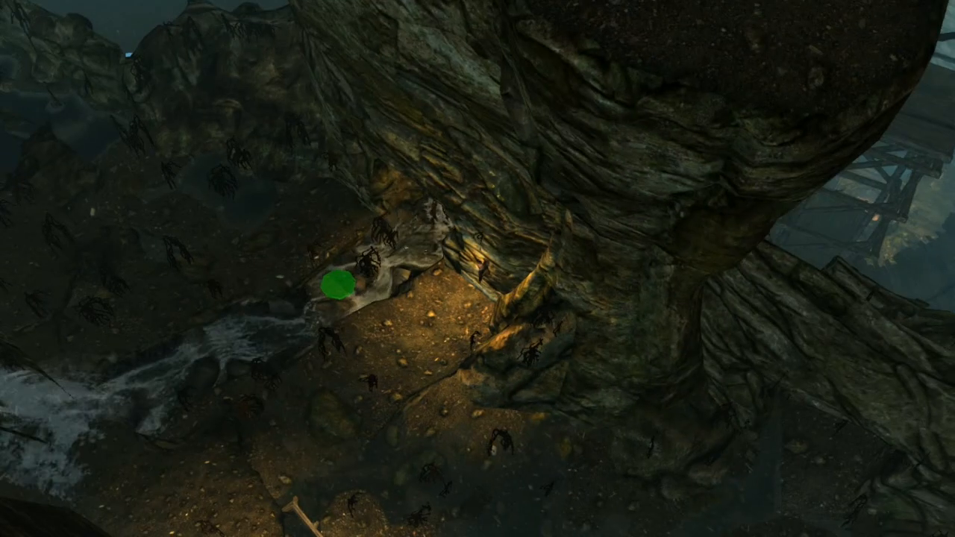
shift+middle_drag(477, 269, 500, 267)
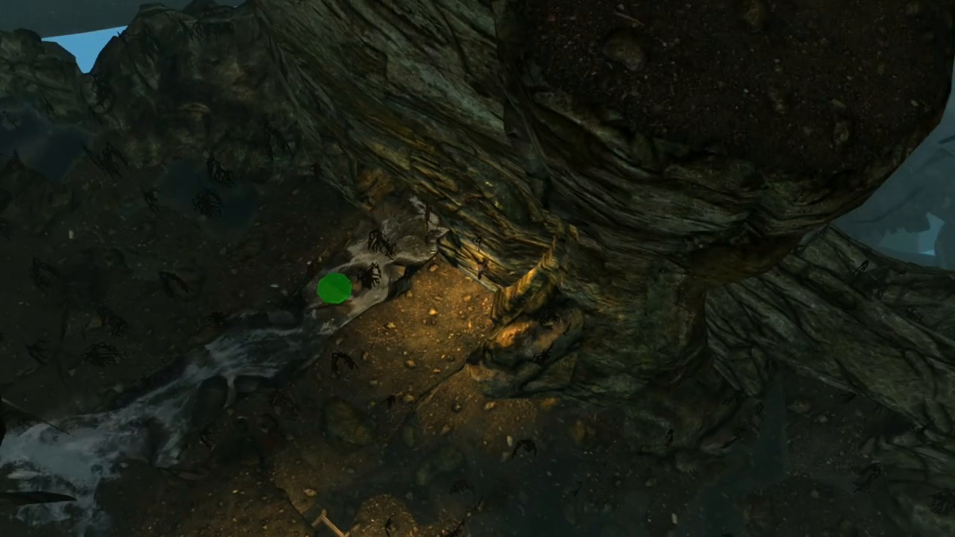
shift+middle_drag(218, 172, 116, 213)
middle_drag(132, 292, 271, 209)
shift+middle_drag(411, 258, 407, 230)
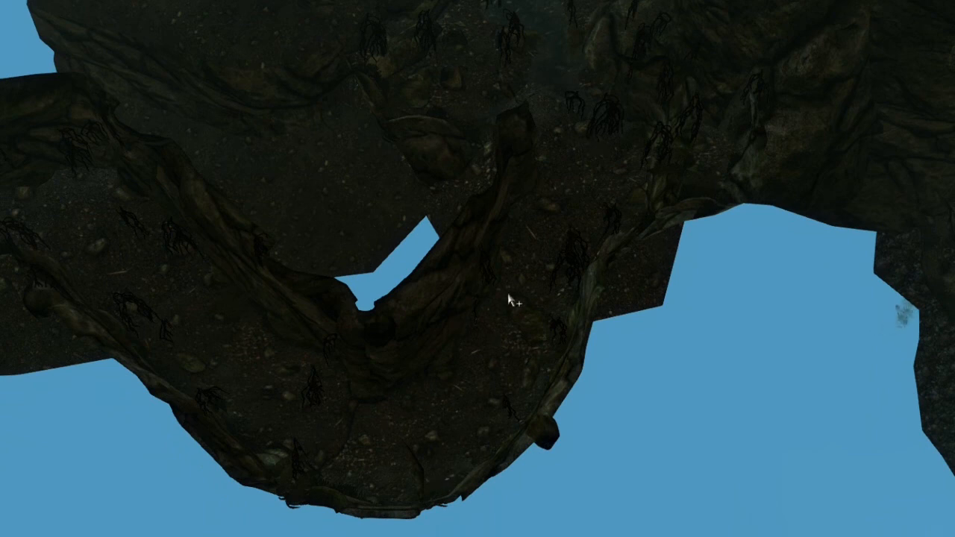
Place an iron candle chandelier and move it through the tall rock archway to hang in the dark chamber beyond
middle_drag(597, 162, 297, 300)
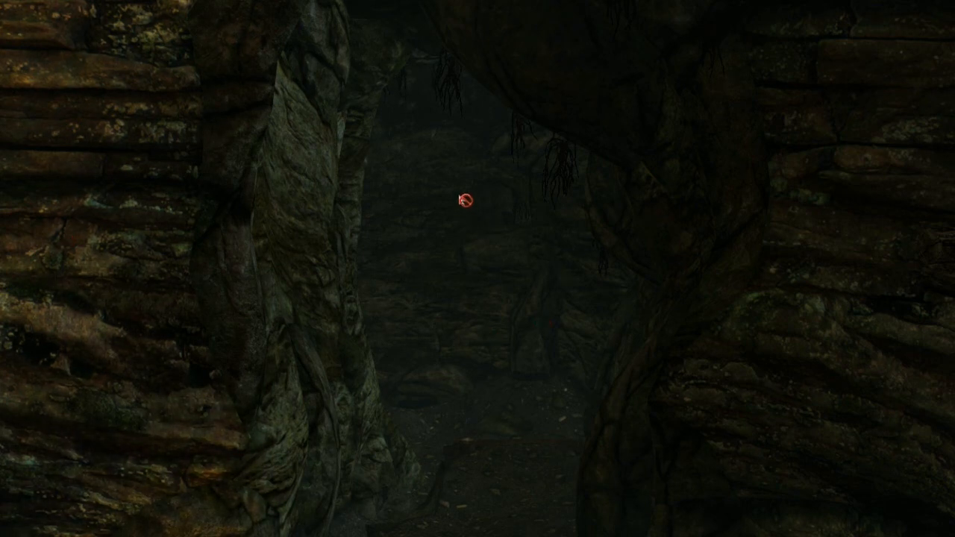
drag(465, 200, 460, 196)
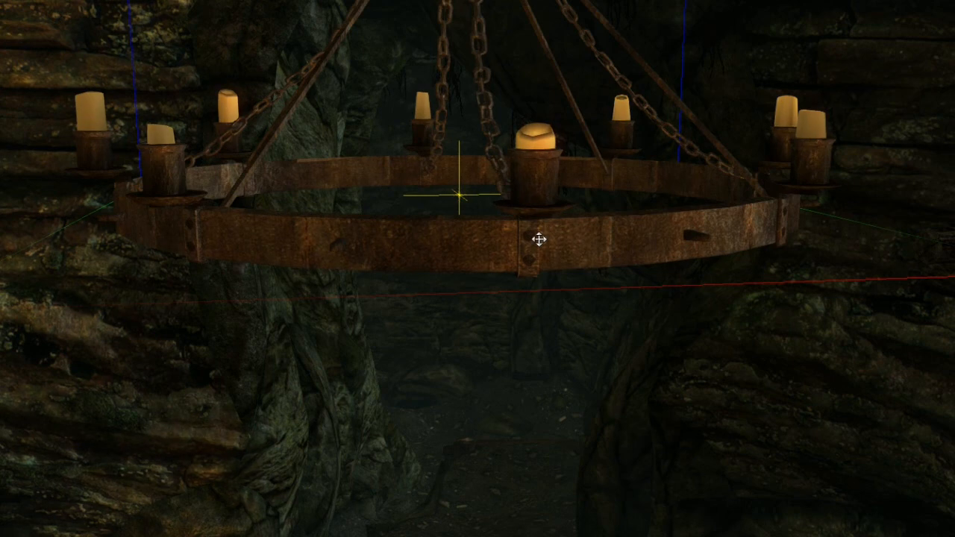
scroll(539, 239, down, 10)
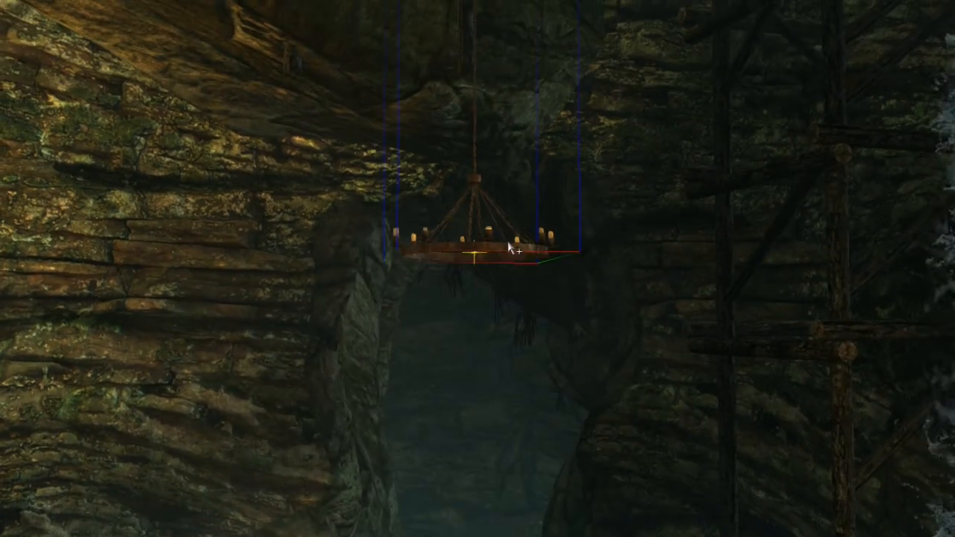
drag(508, 242, 438, 396)
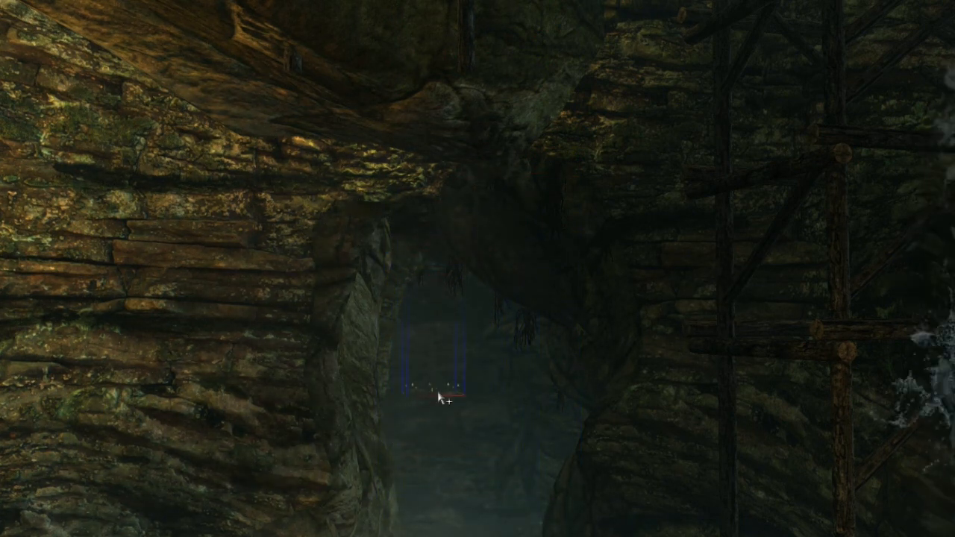
key(c)
middle_drag(438, 399, 549, 397)
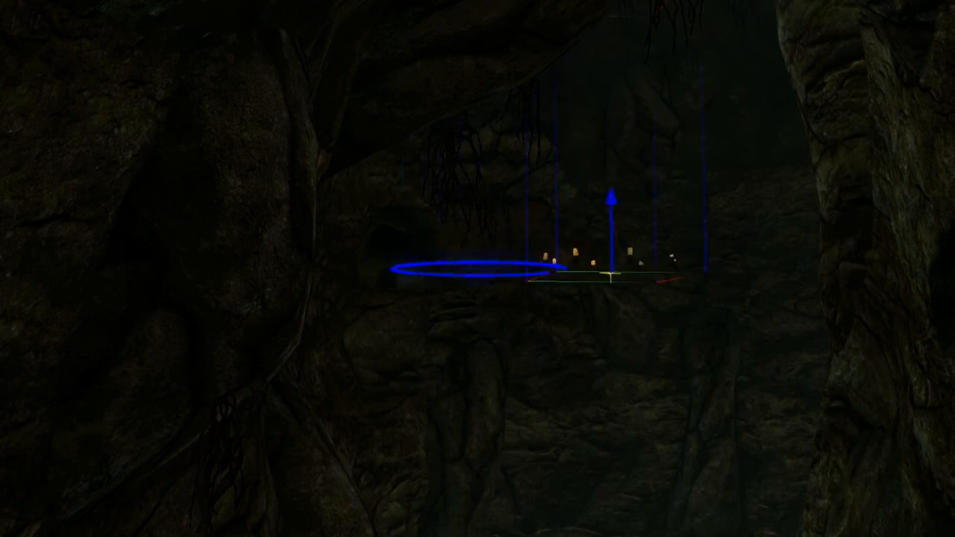
middle_drag(548, 397, 640, 357)
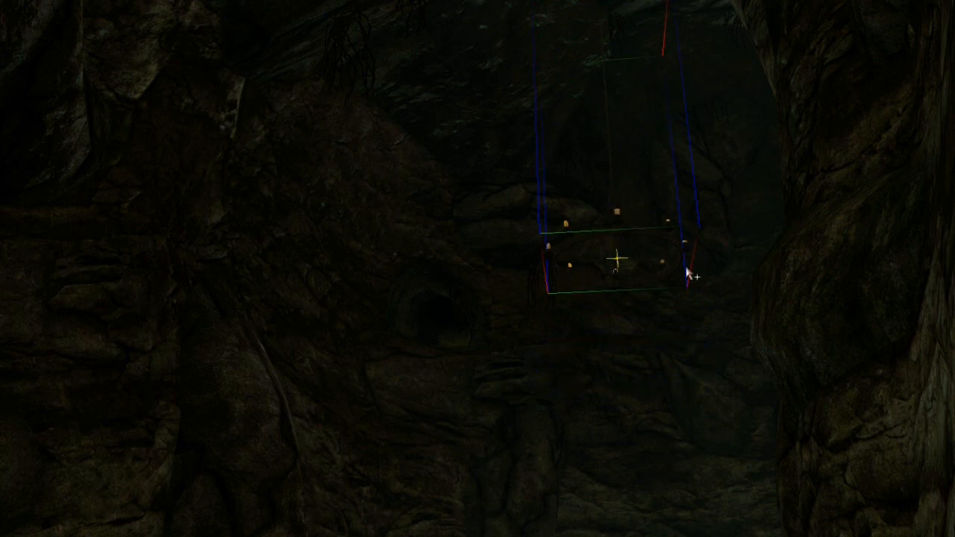
middle_drag(688, 274, 537, 316)
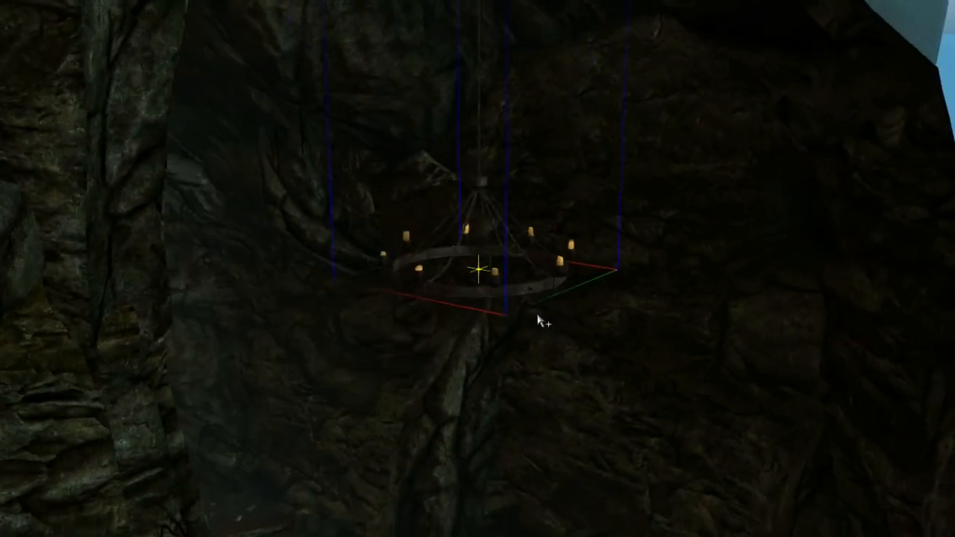
scroll(537, 320, up, 5)
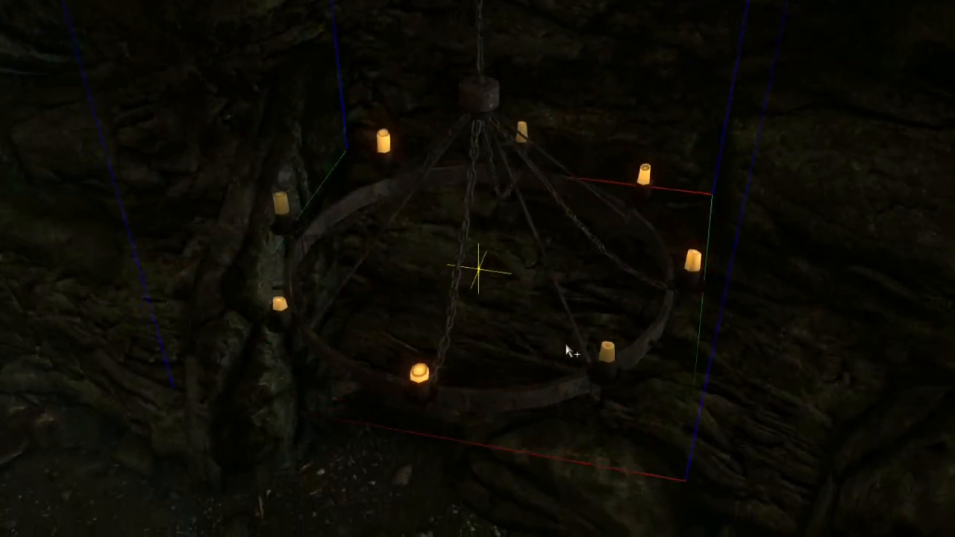
middle_drag(572, 352, 934, 326)
scroll(579, 351, down, 5)
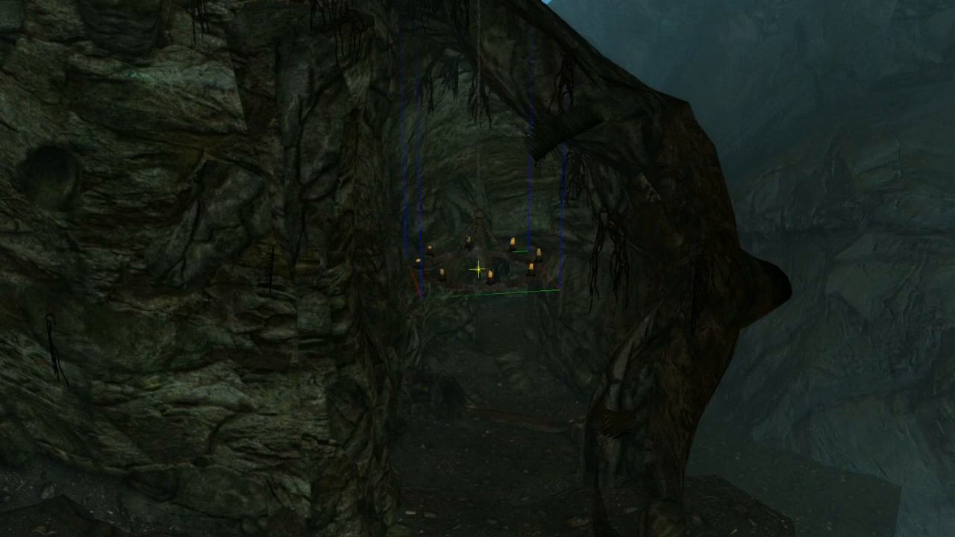
Duplicate the warm light beside the fire pit and move the copy to the dark chamber with the new chandelier
mouse_move(343, 4)
middle_down()
mouse_move(506, 242)
mouse_move(507, 429)
mouse_move(503, 418)
mouse_move(503, 401)
mouse_move(504, 422)
mouse_move(524, 417)
mouse_move(187, 366)
mouse_move(277, 341)
mouse_move(305, 351)
mouse_move(318, 365)
mouse_move(311, 368)
mouse_move(370, 364)
middle_up()
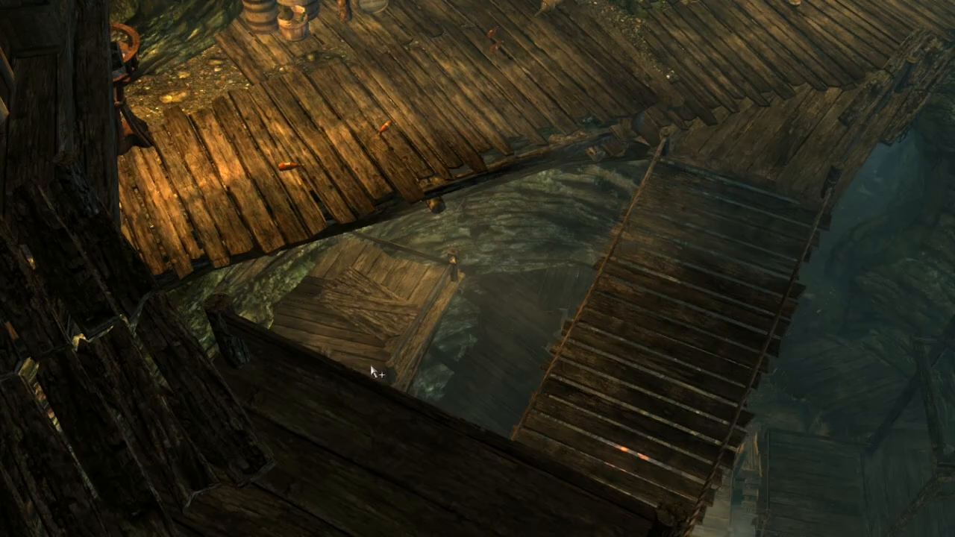
key(m)
middle_drag(440, 320, 436, 286)
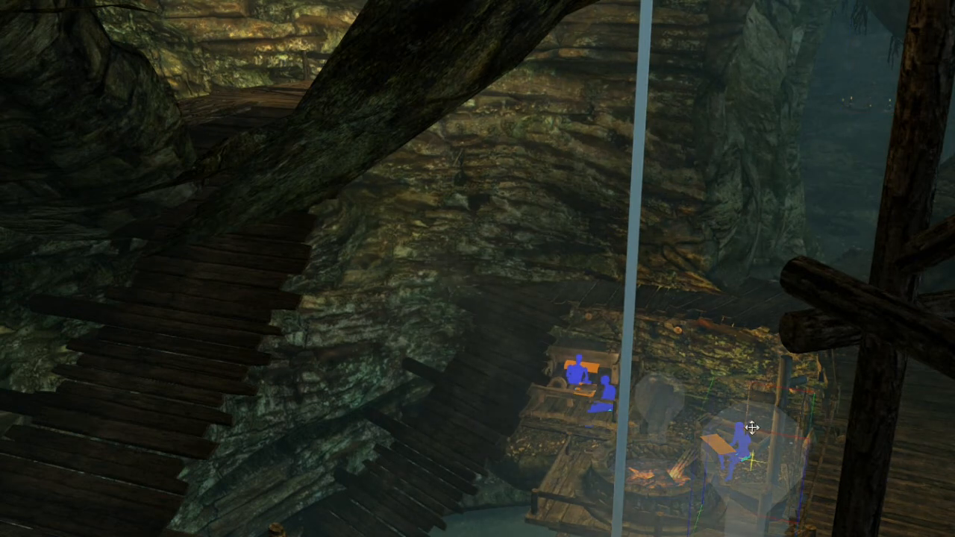
mouse_move(752, 427)
mouse_down()
mouse_move(799, 224)
mouse_move(804, 89)
mouse_move(821, 159)
mouse_move(790, 131)
mouse_move(830, 152)
mouse_move(783, 104)
mouse_move(816, 144)
mouse_up()
key(c)
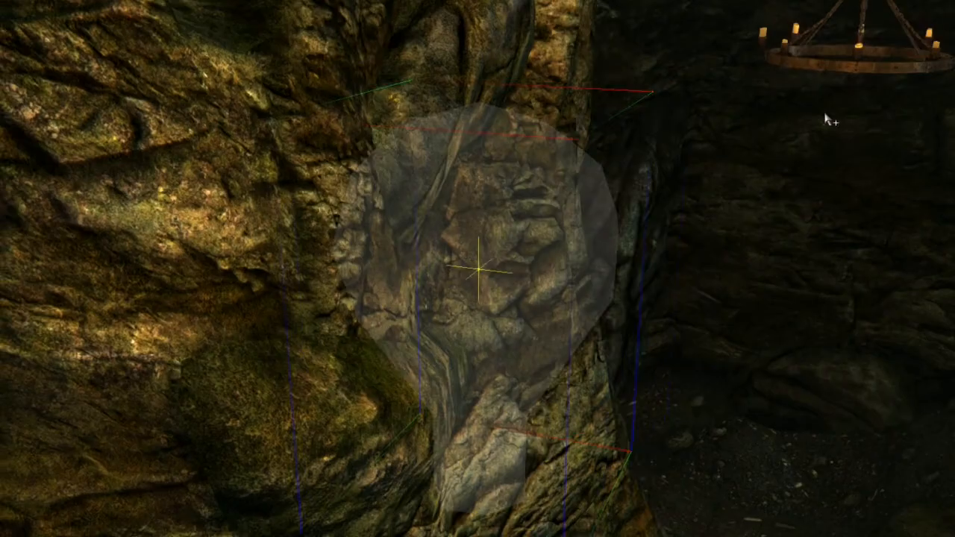
scroll(465, 231, down, 5)
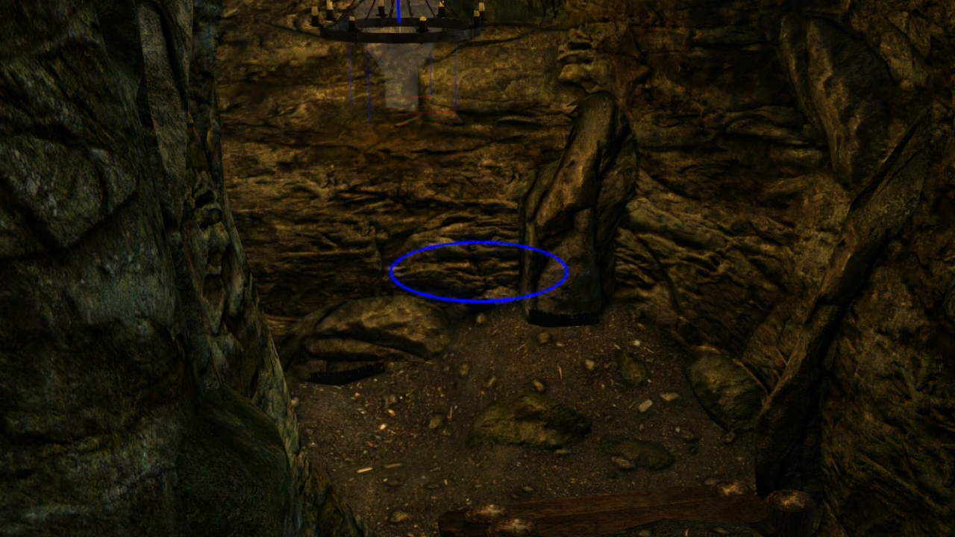
Align the copied light with the chandelier so that it sits in the middle of the candle ring
middle_drag(481, 268, 547, 275)
mouse_move(500, 262)
mouse_down()
mouse_move(916, 336)
mouse_move(789, 283)
mouse_move(797, 287)
mouse_up()
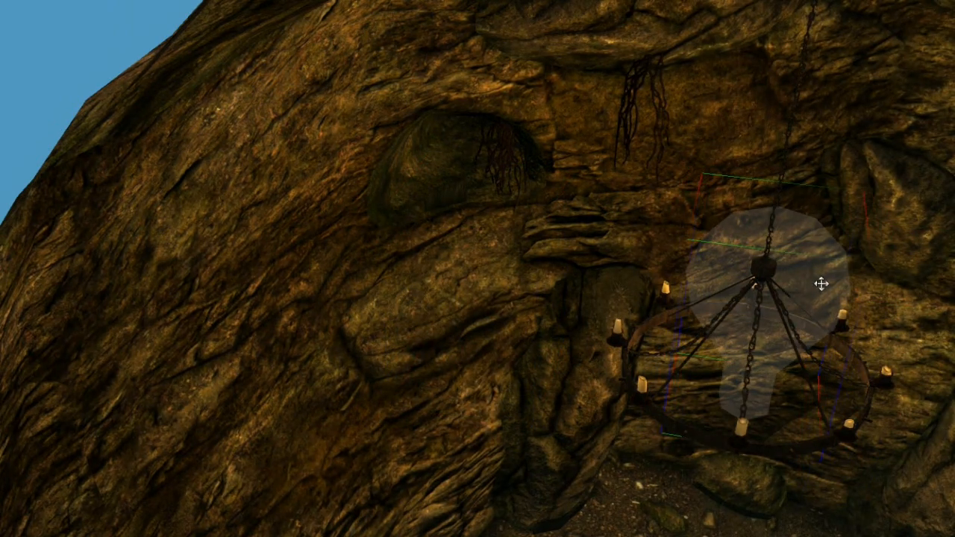
middle_drag(820, 284, 818, 309)
drag(767, 322, 748, 373)
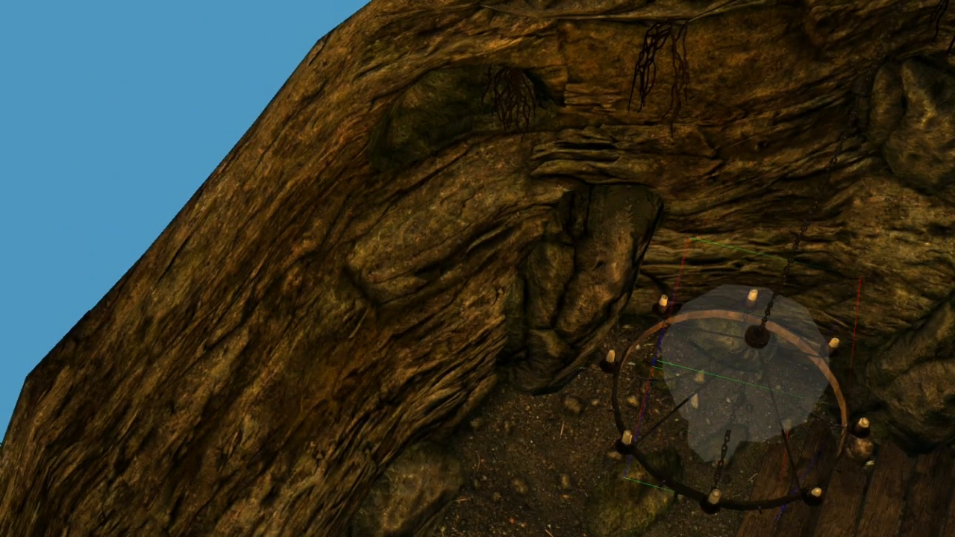
Reduce the reach of the chandelier's light so it mainly illuminates the rock walls of its own chamber
scroll(793, 335, down, 10)
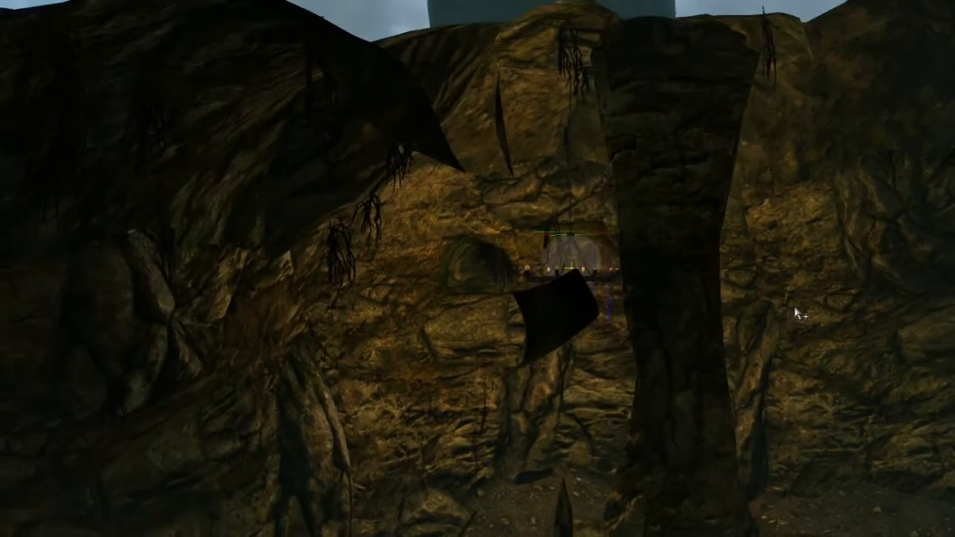
scroll(796, 314, up, 10)
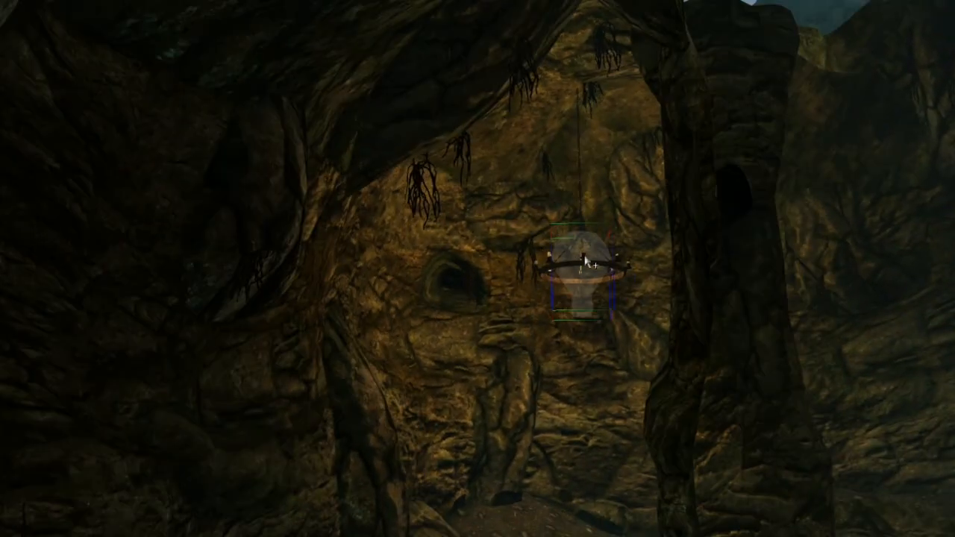
shift+middle_drag(587, 247, 588, 245)
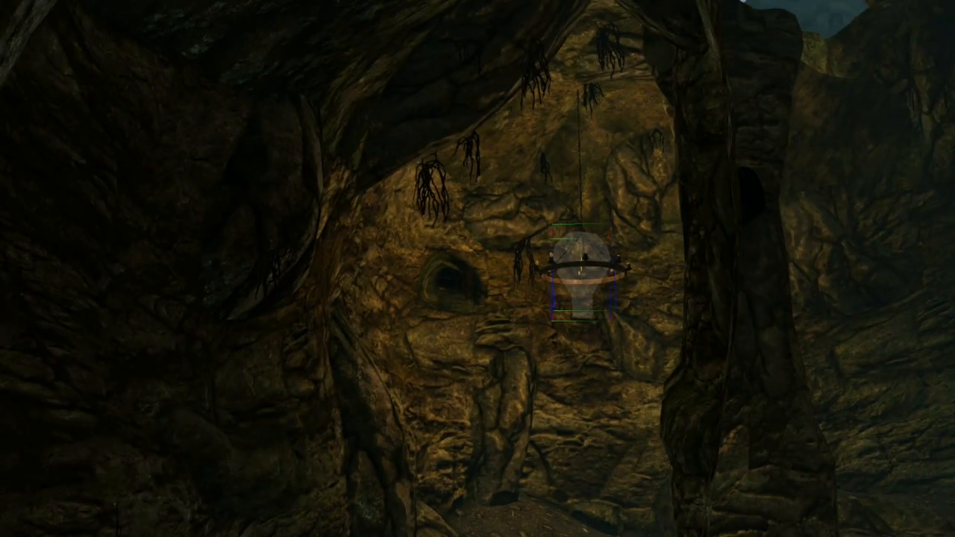
drag(587, 246, 571, 248)
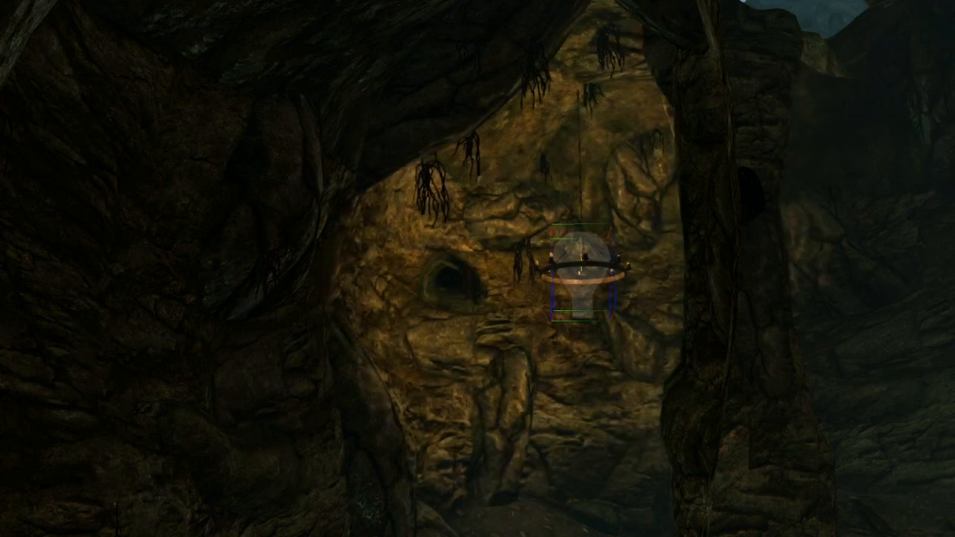
scroll(599, 248, down, 2)
mouse_move(599, 248)
shift+middle_down()
mouse_move(624, 261)
mouse_move(511, 266)
mouse_move(485, 283)
mouse_move(539, 284)
mouse_move(604, 265)
shift+middle_up()
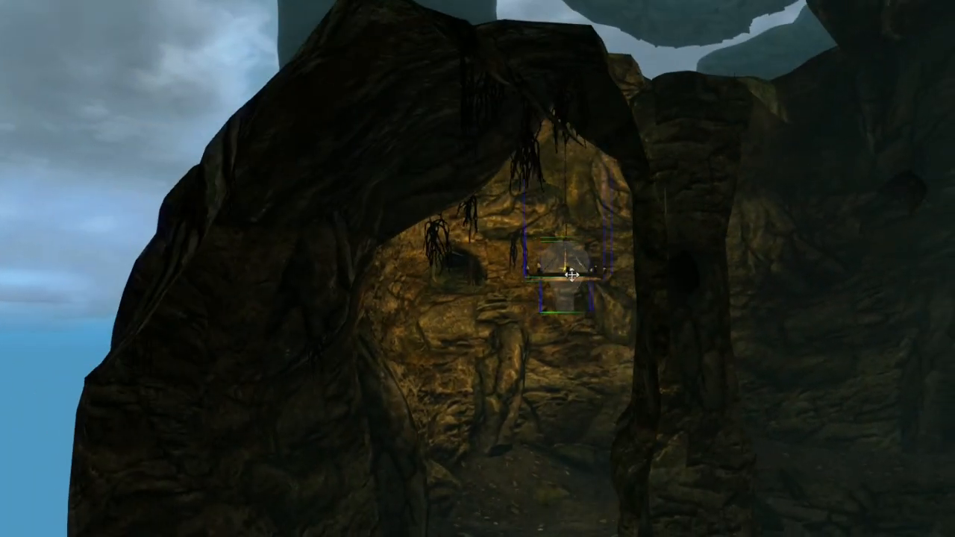
Duplicate the chandelier together with its light and move the copies into the neighbouring cave chamber
drag(572, 274, 531, 180)
scroll(432, 182, down, 8)
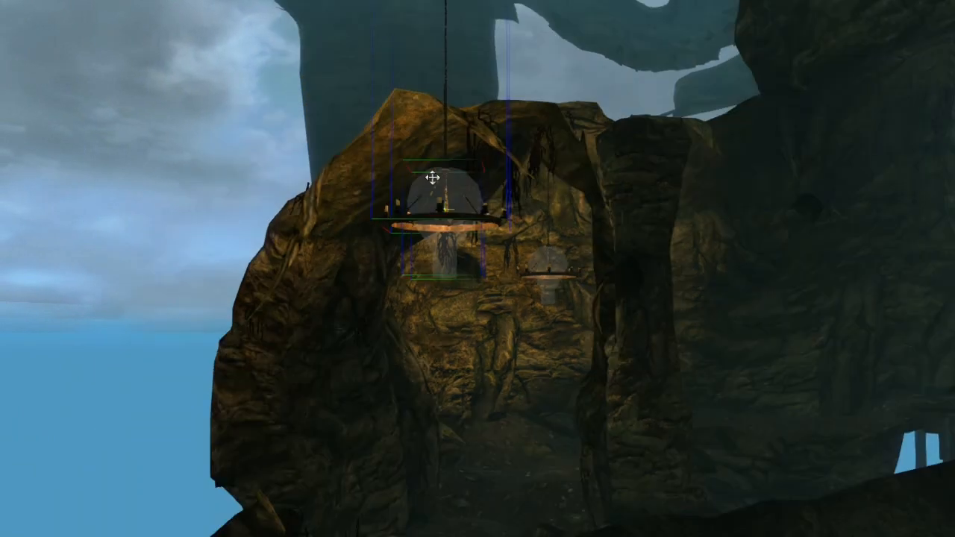
shift+middle_drag(443, 192, 698, 307)
scroll(698, 314, up, 5)
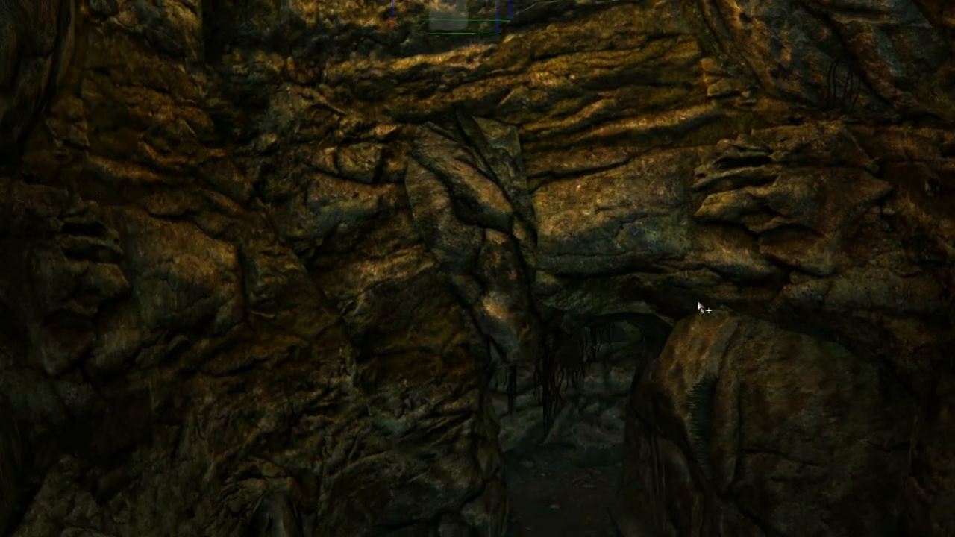
middle_drag(534, 159, 477, 79)
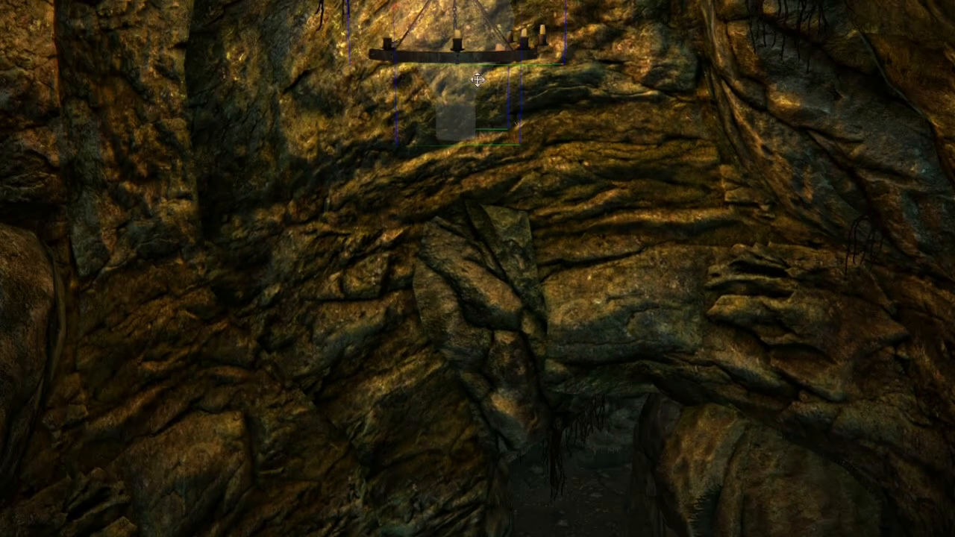
Reposition the copied chandelier and light in the open space of the chamber, above the low rock passage
drag(465, 64, 675, 113)
scroll(690, 123, down, 4)
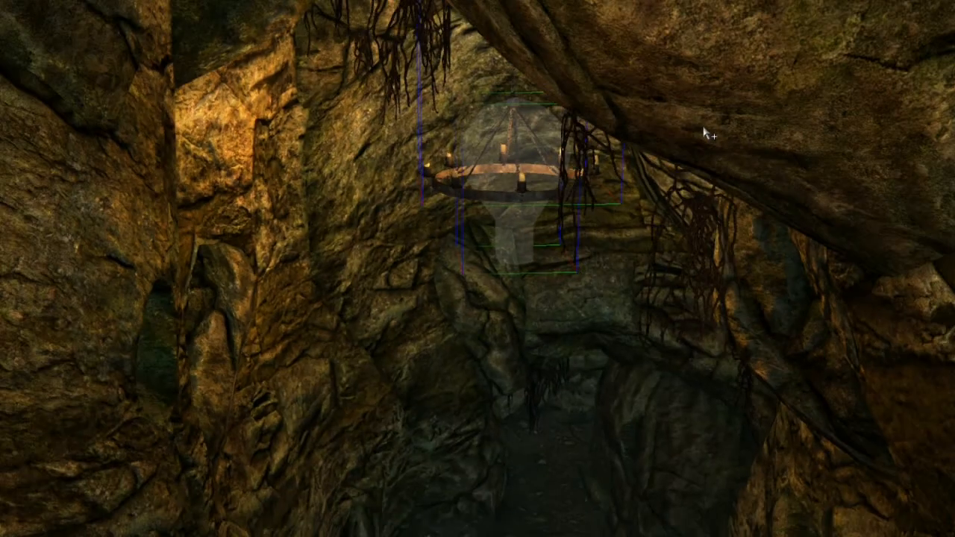
middle_drag(706, 135, 468, 195)
scroll(702, 119, down, 3)
drag(404, 165, 366, 299)
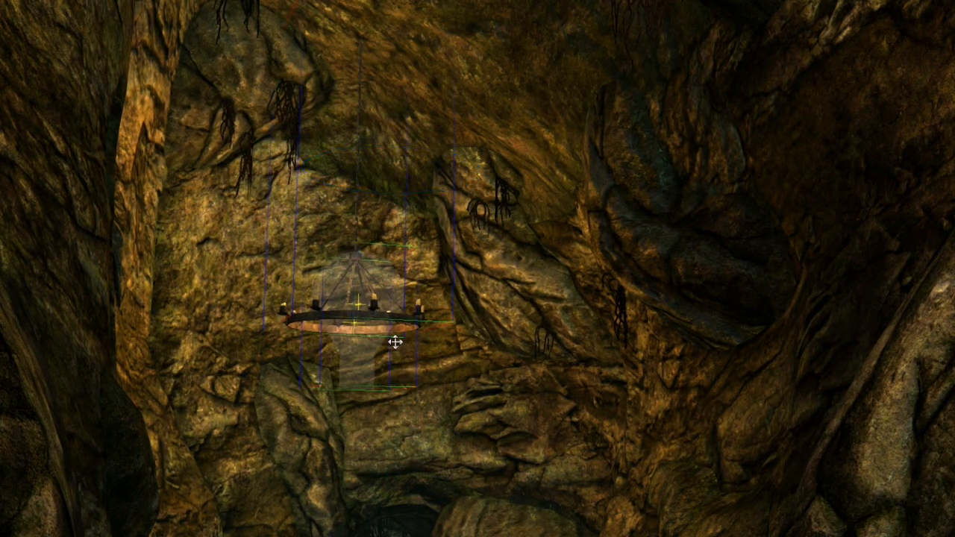
scroll(395, 342, up, 5)
scroll(414, 367, down, 8)
scroll(417, 358, up, 3)
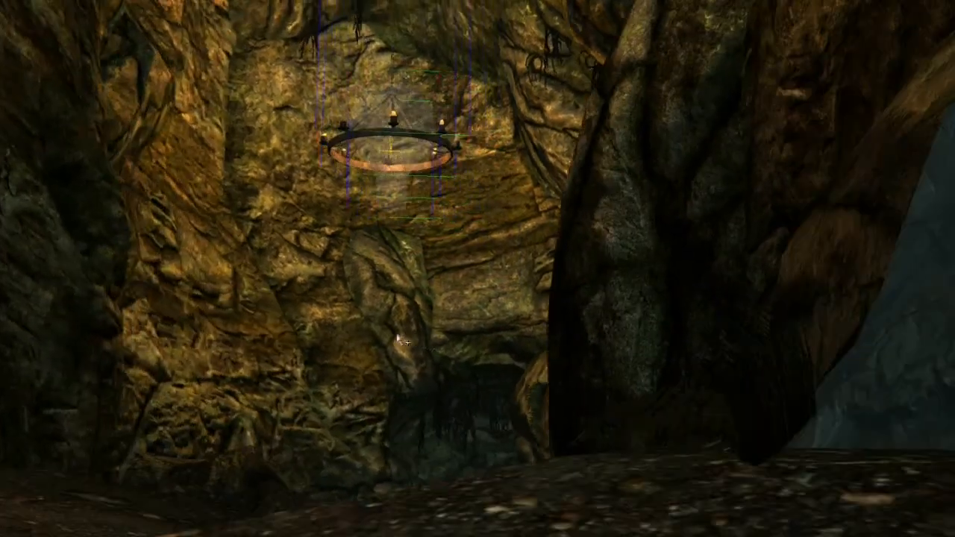
Try placing a tall chained prop on the dark dirt path before the wooden steps, and delete it
shift+middle_drag(397, 339, 246, 385)
middle_drag(232, 378, 298, 368)
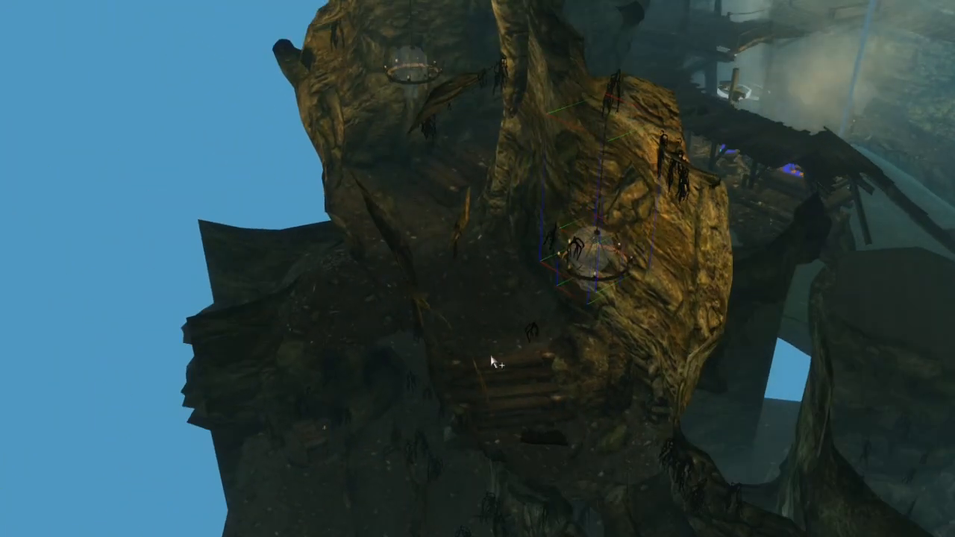
click(507, 373)
key(m)
scroll(517, 316, up, 2)
scroll(517, 322, up, 5)
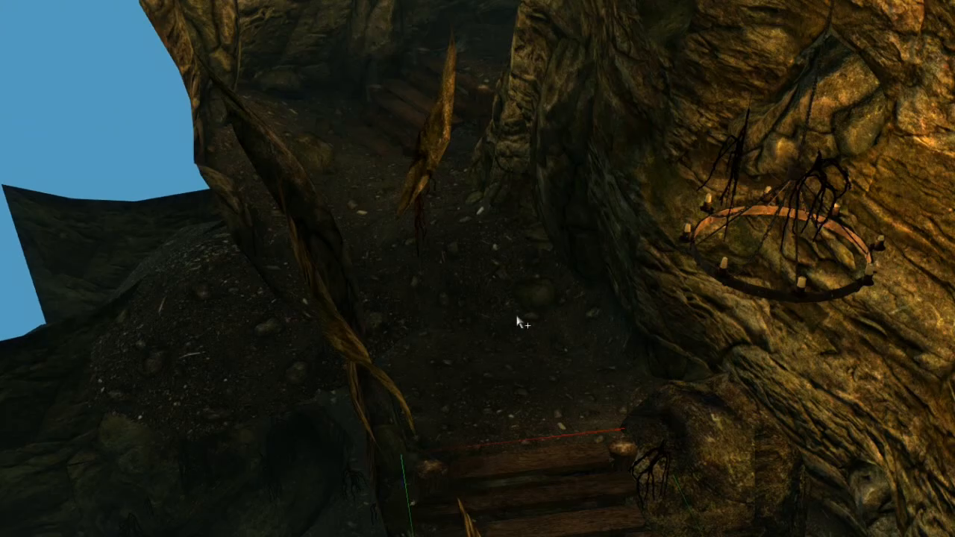
scroll(522, 322, down, 5)
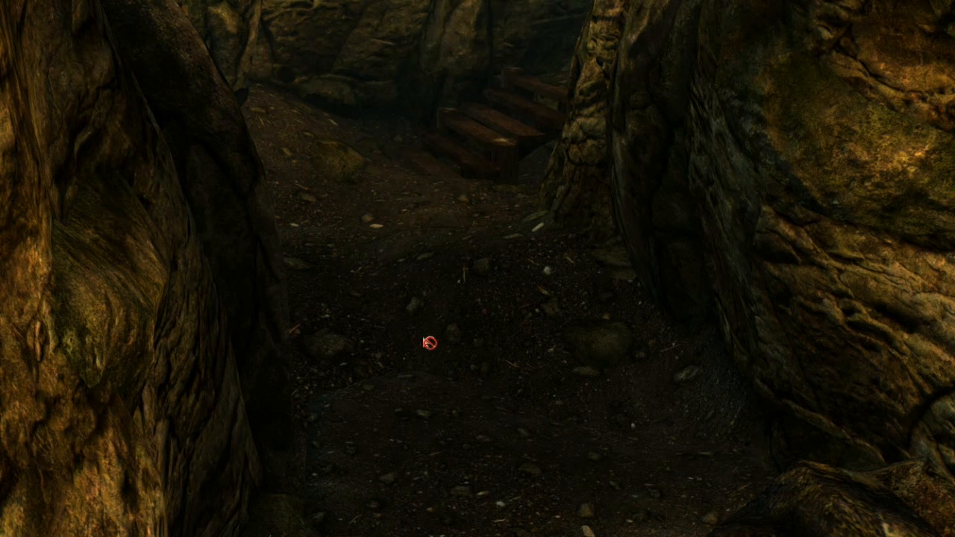
drag(429, 342, 451, 385)
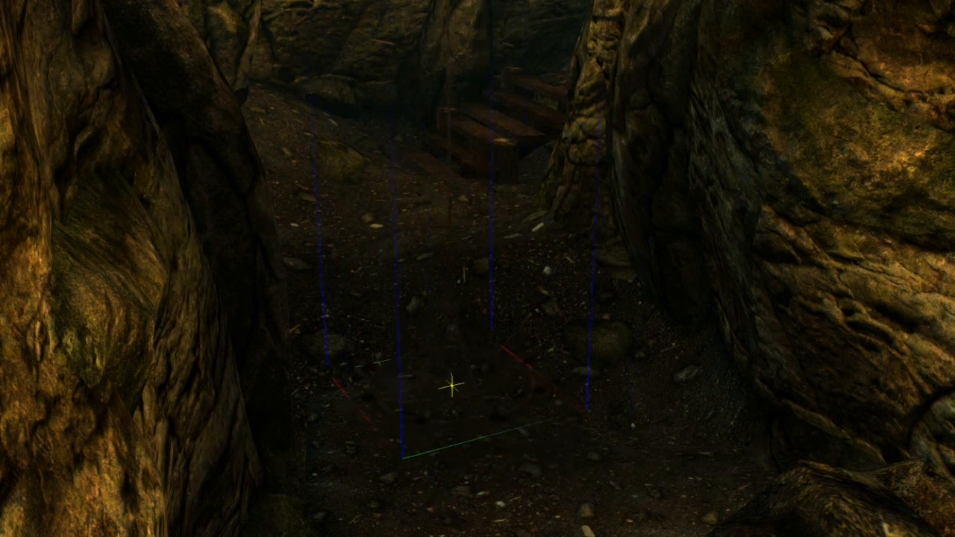
key(Delete)
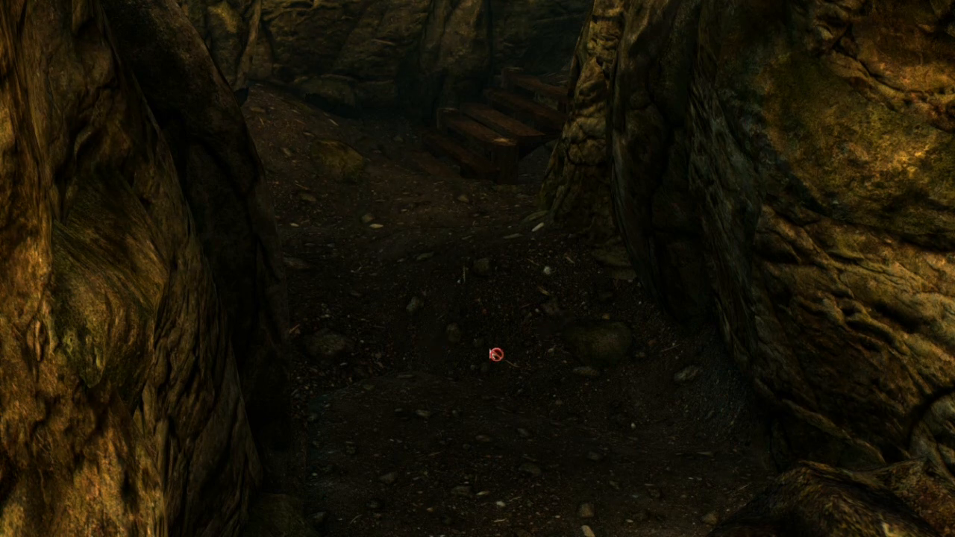
Place an unlit chandelier on the dark path before the wooden steps, tip it onto its side and move it against the rock wall
drag(490, 349, 490, 349)
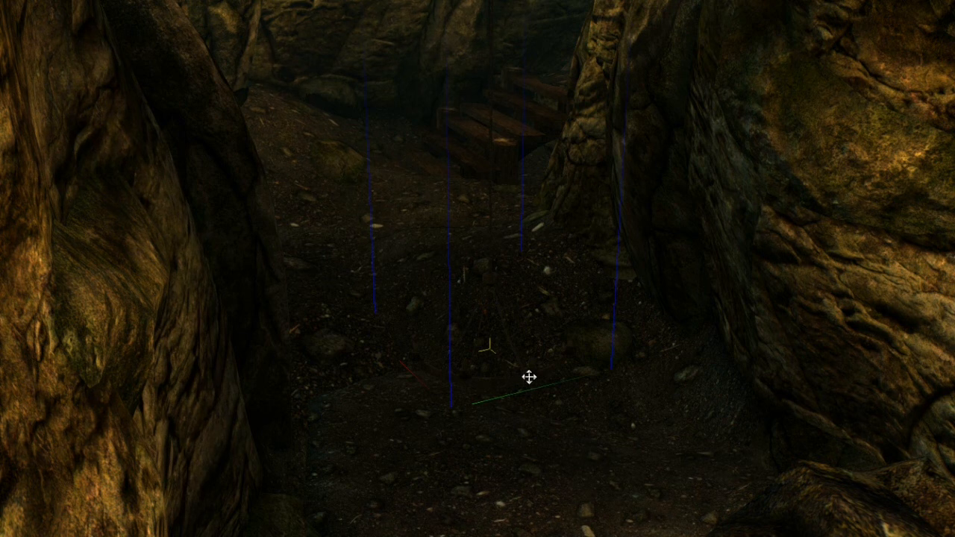
drag(529, 377, 535, 318)
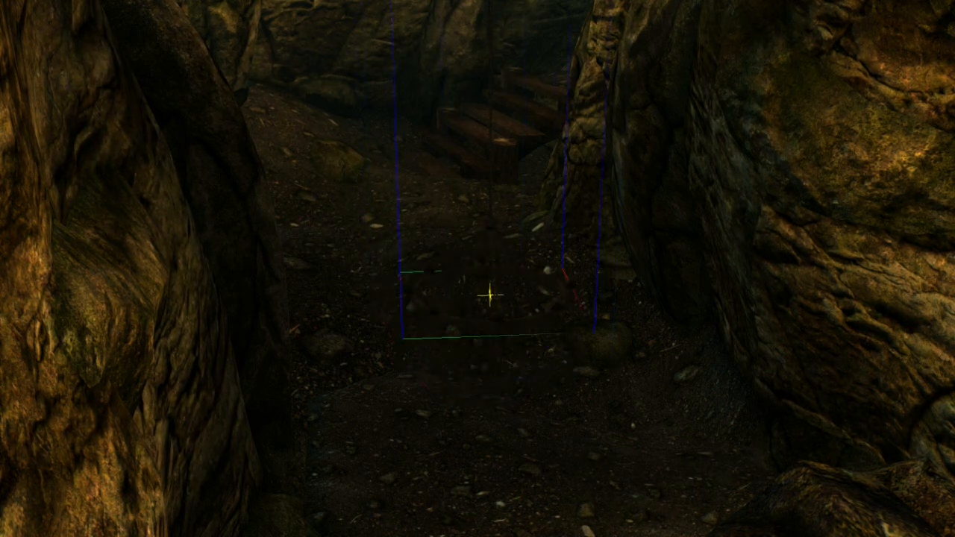
key(2)
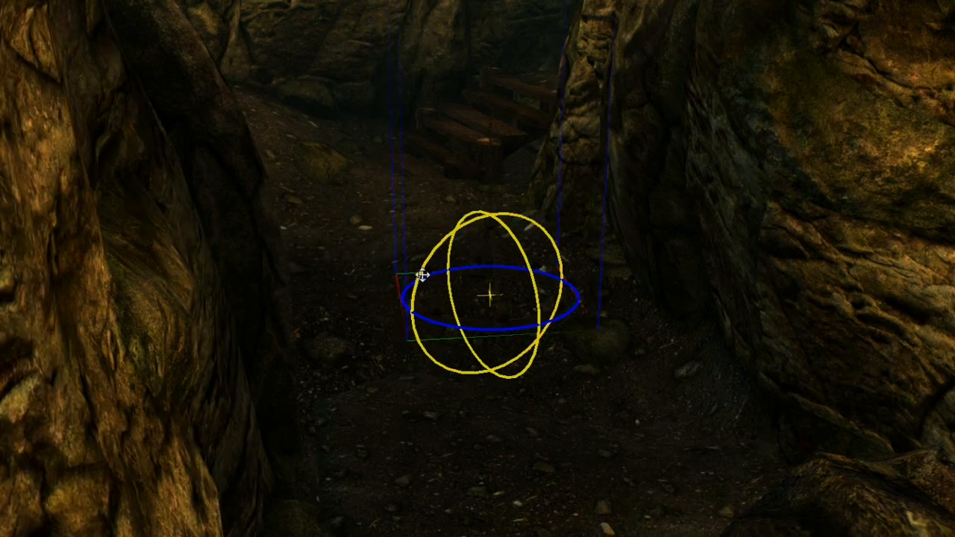
mouse_move(430, 259)
mouse_down()
mouse_move(522, 264)
mouse_move(418, 260)
mouse_move(422, 245)
mouse_move(434, 235)
mouse_move(453, 275)
mouse_move(454, 251)
mouse_move(467, 249)
mouse_move(455, 258)
mouse_move(460, 274)
mouse_move(489, 296)
mouse_up()
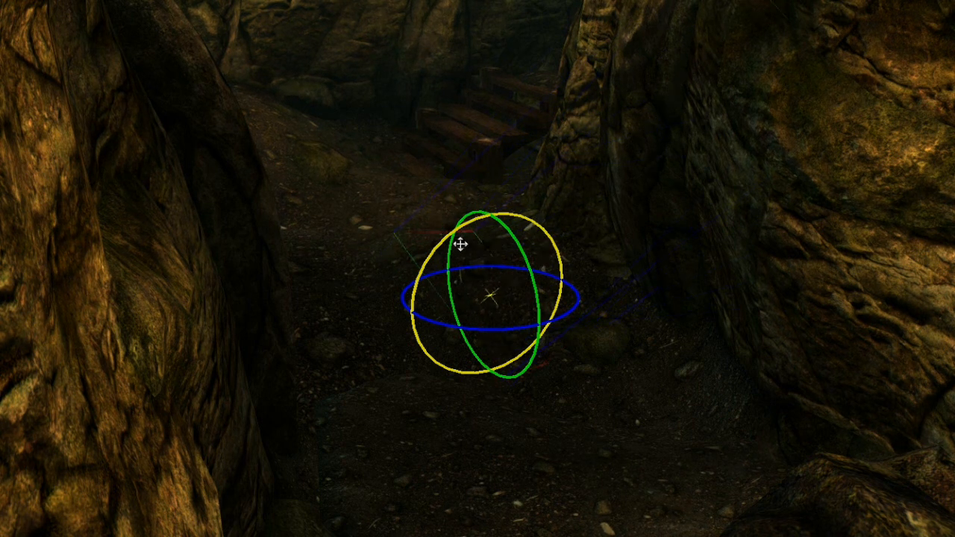
key(w)
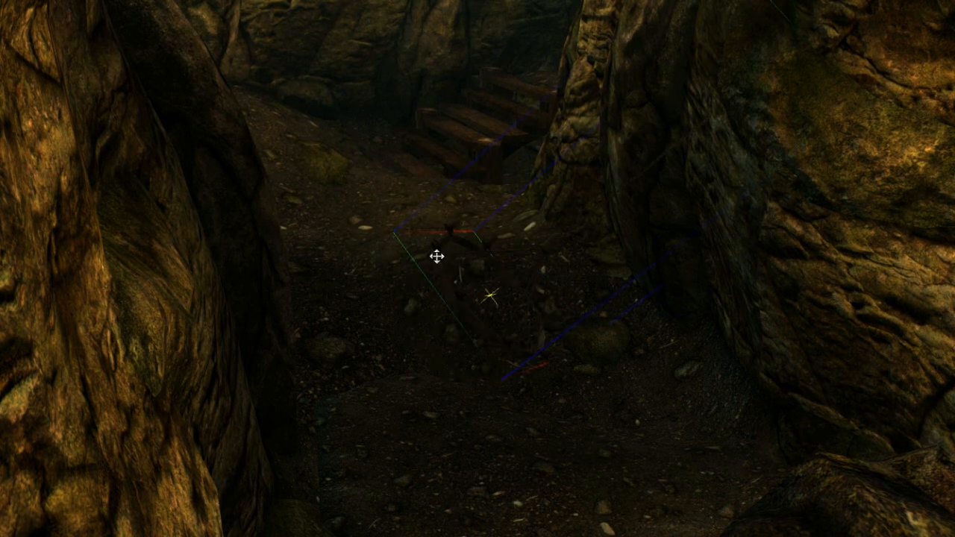
drag(436, 256, 618, 292)
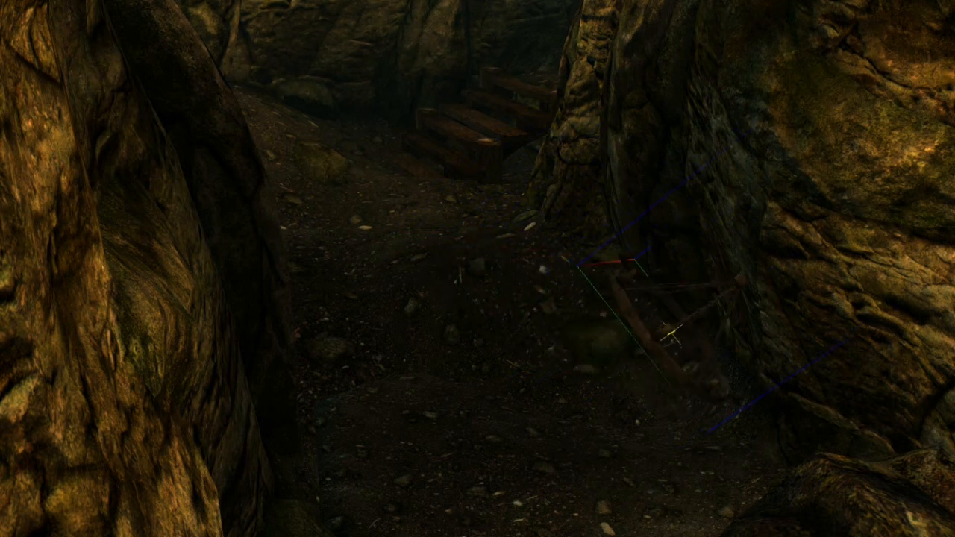
middle_drag(624, 285, 806, 310)
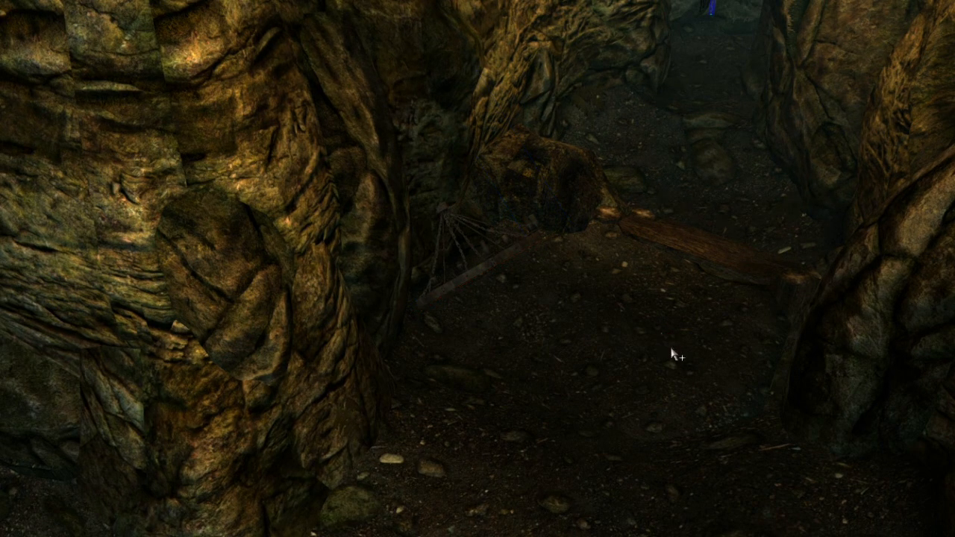
Examine the fallen chandelier, the path around it and the lit chandelier chamber from several distances and angles
scroll(663, 336, down, 3)
scroll(686, 316, up, 5)
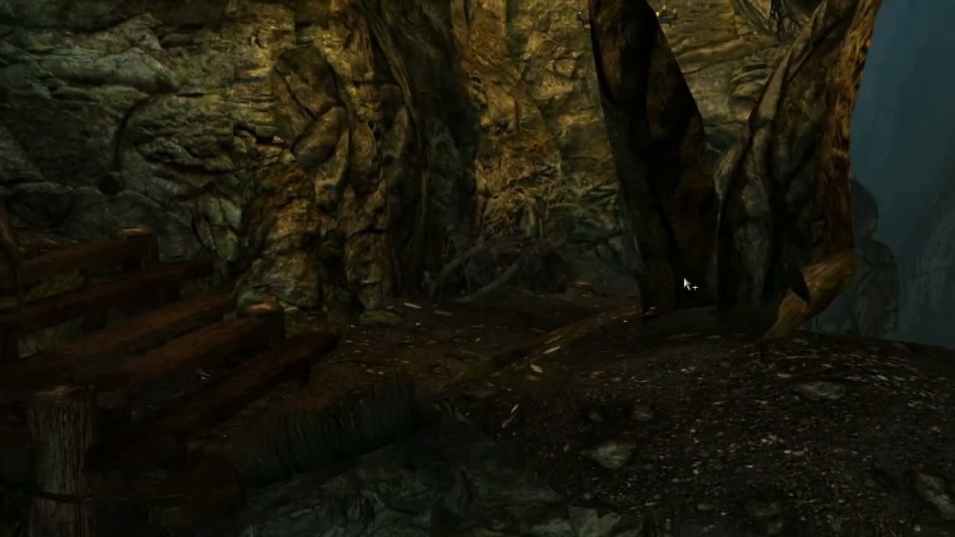
scroll(682, 281, up, 3)
scroll(681, 304, down, 3)
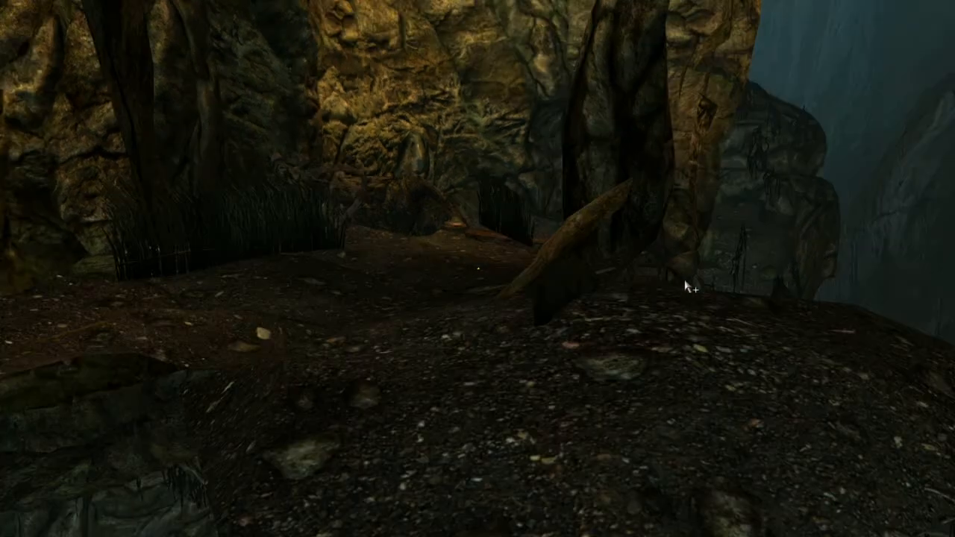
scroll(607, 246, down, 3)
scroll(611, 258, up, 4)
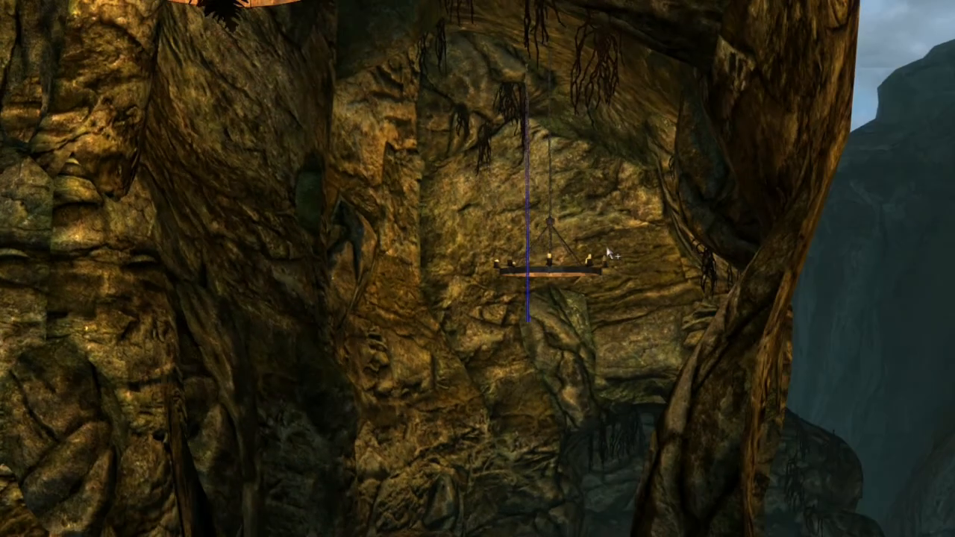
scroll(623, 257, up, 2)
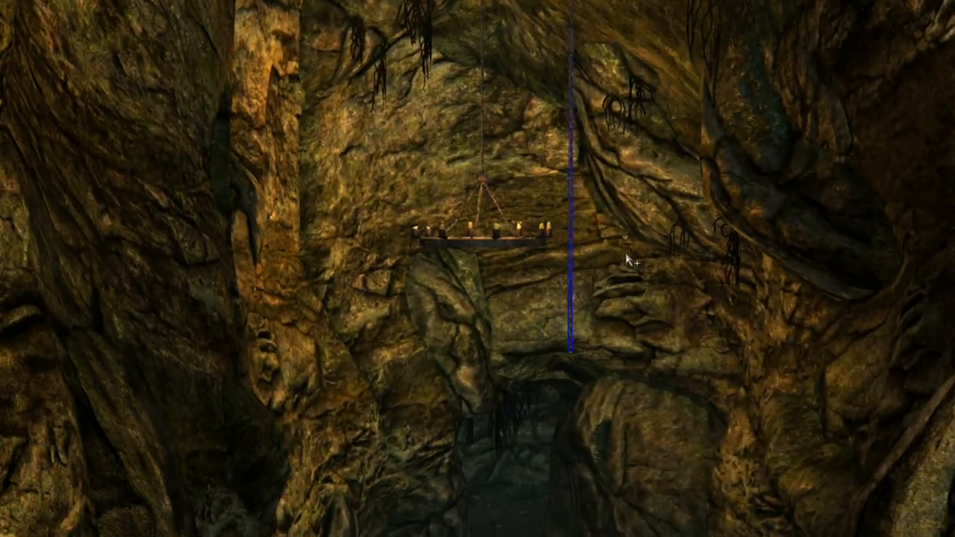
scroll(625, 252, up, 5)
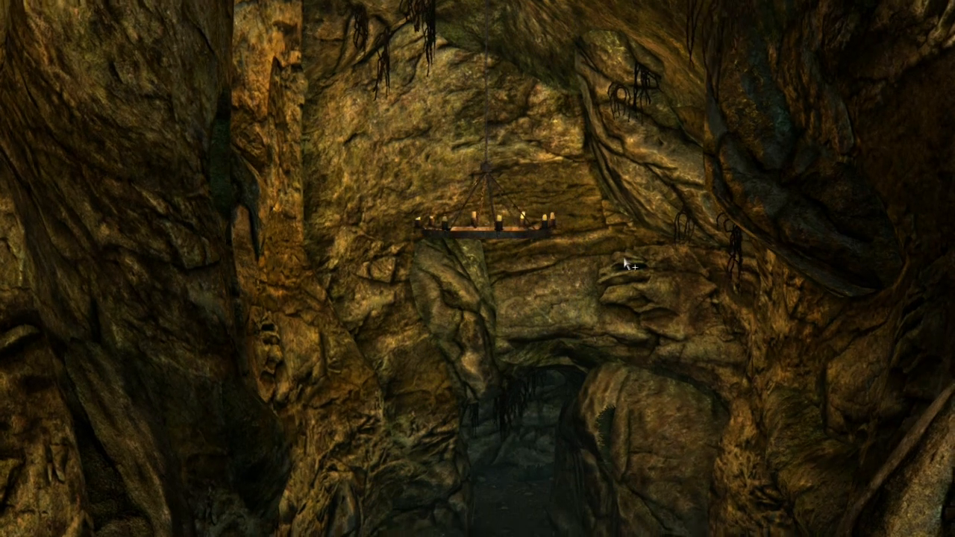
scroll(625, 227, up, 2)
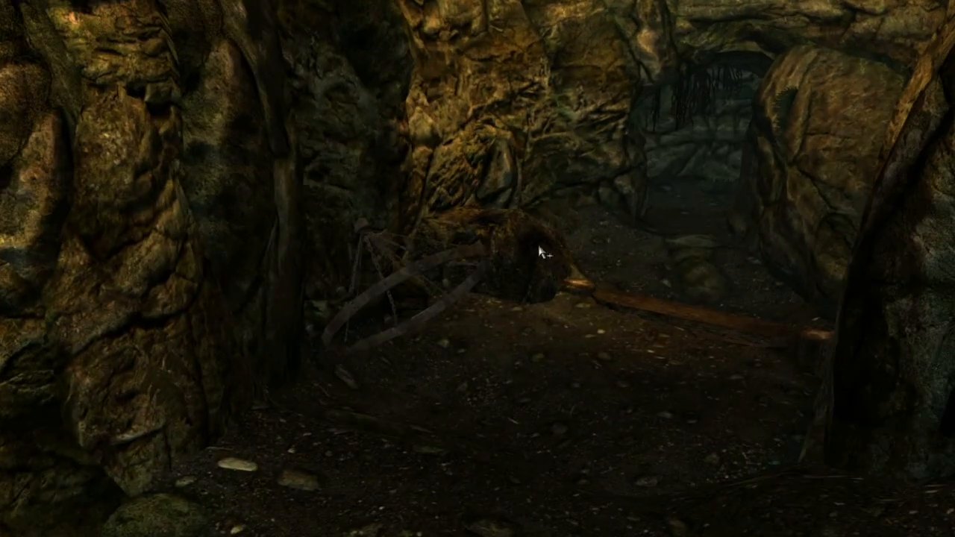
Move the fallen chandelier out from the rock wall, rotate it and shift it onto the open dirt path
click(439, 261)
drag(439, 261, 666, 306)
key(e)
drag(572, 328, 607, 333)
drag(573, 292, 578, 292)
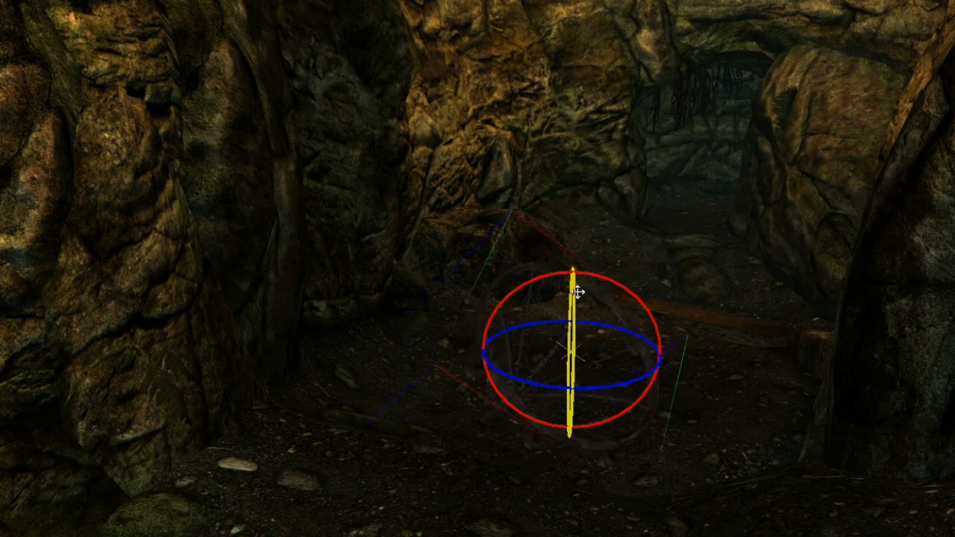
key(w)
shift+middle_drag(576, 292, 595, 296)
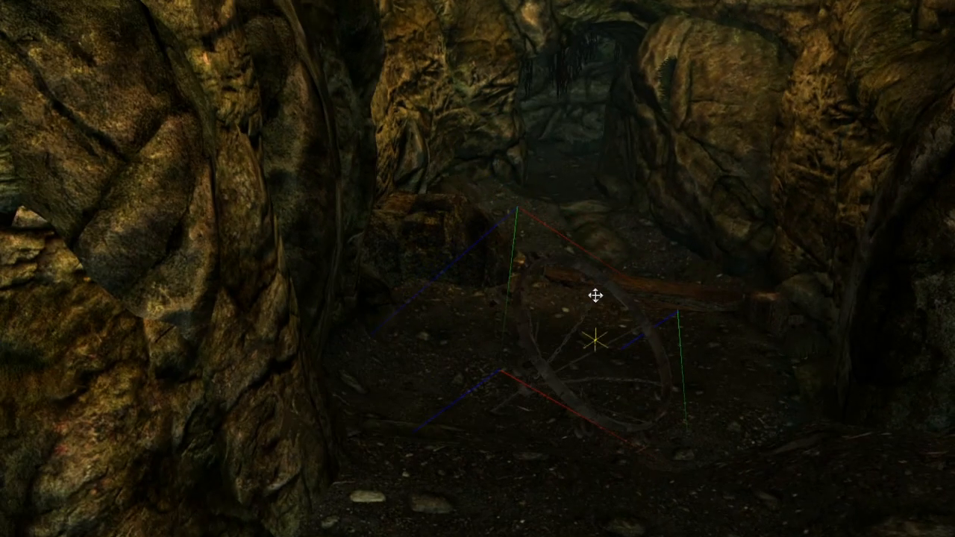
drag(558, 380, 498, 362)
drag(533, 321, 461, 318)
shift+middle_drag(461, 317, 371, 360)
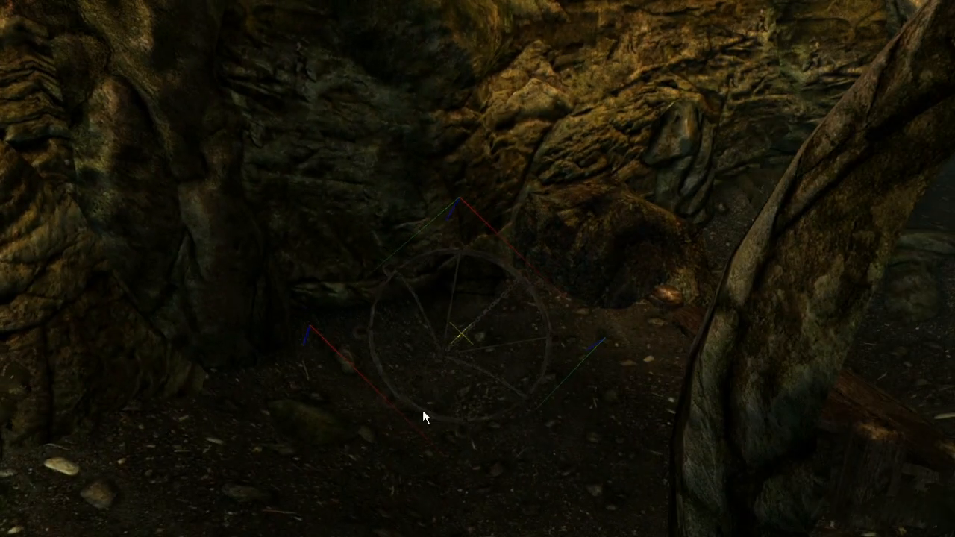
Settle the fallen chandelier ring flat on the dirt floor beneath the hanging chandelier
right_drag(422, 415, 429, 418)
drag(443, 426, 413, 428)
key(z)
drag(431, 335, 432, 344)
shift+middle_drag(407, 430, 447, 443)
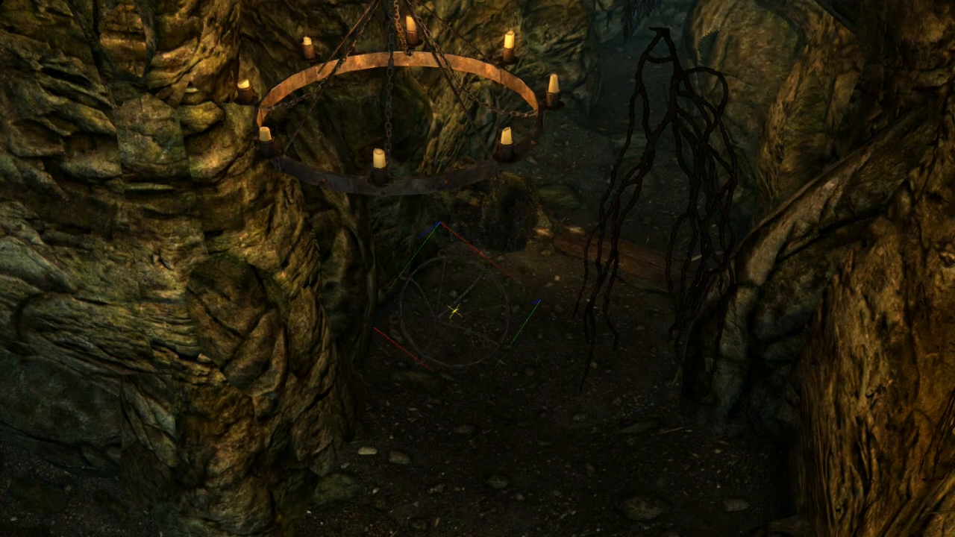
key(d)
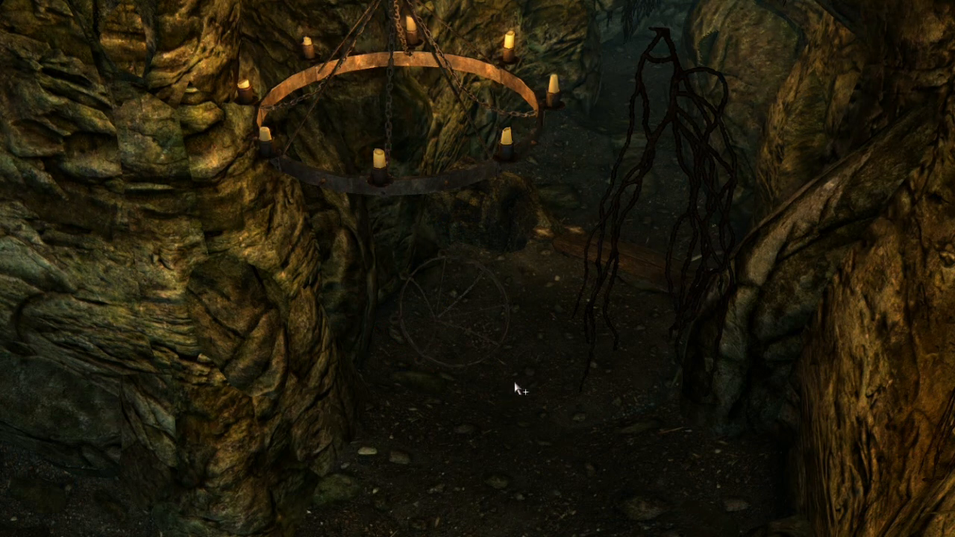
Position a patch of dark, low mist over the ground beside the fallen chandelier ring
scroll(543, 349, down, 15)
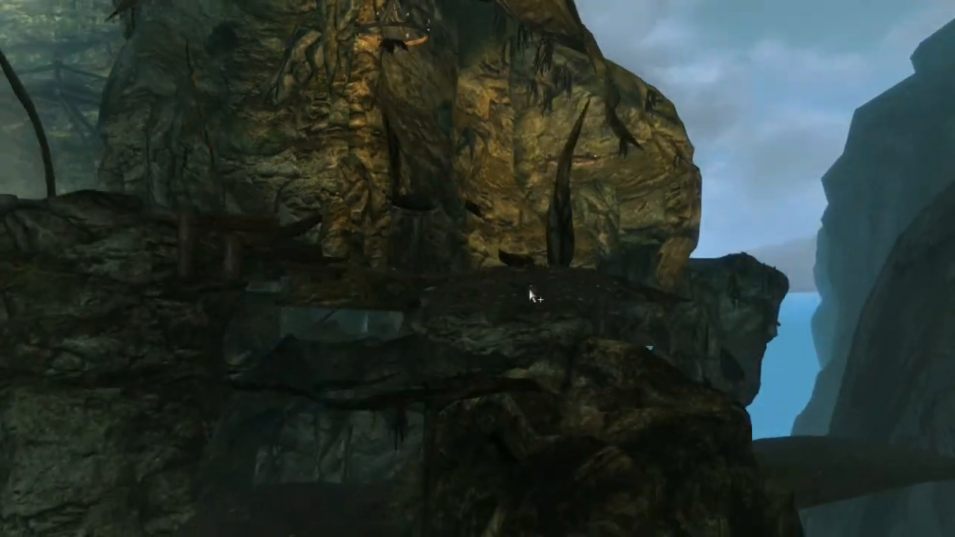
shift+middle_drag(529, 290, 527, 332)
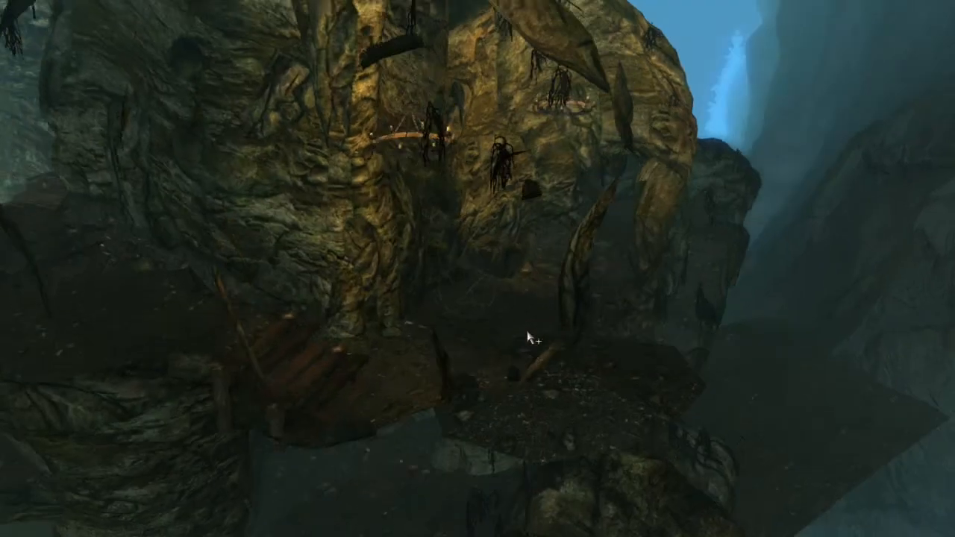
scroll(527, 333, up, 2)
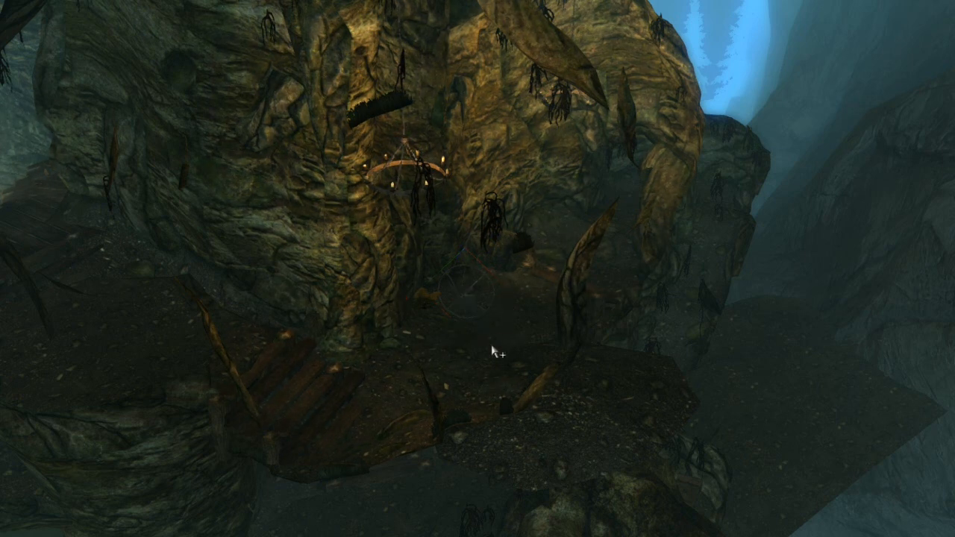
scroll(511, 343, up, 6)
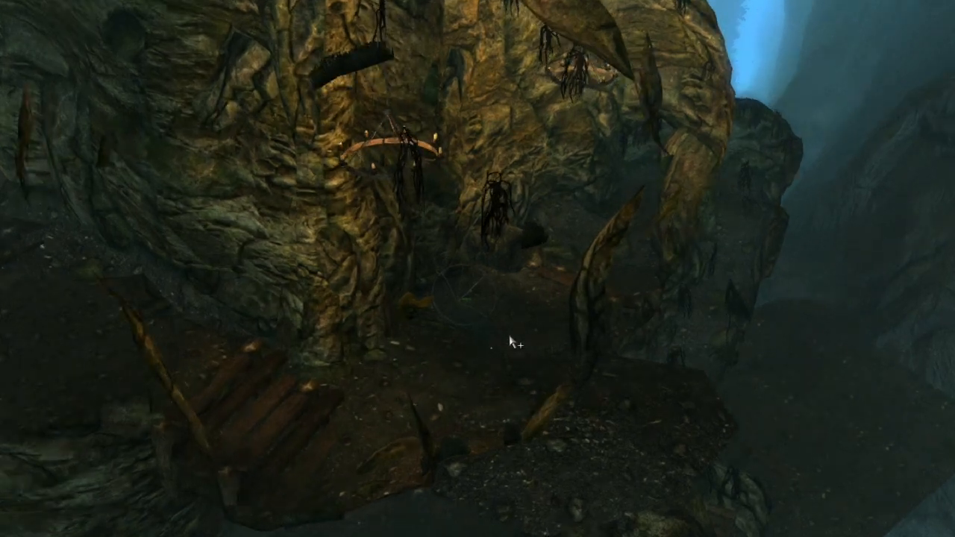
scroll(497, 359, up, 4)
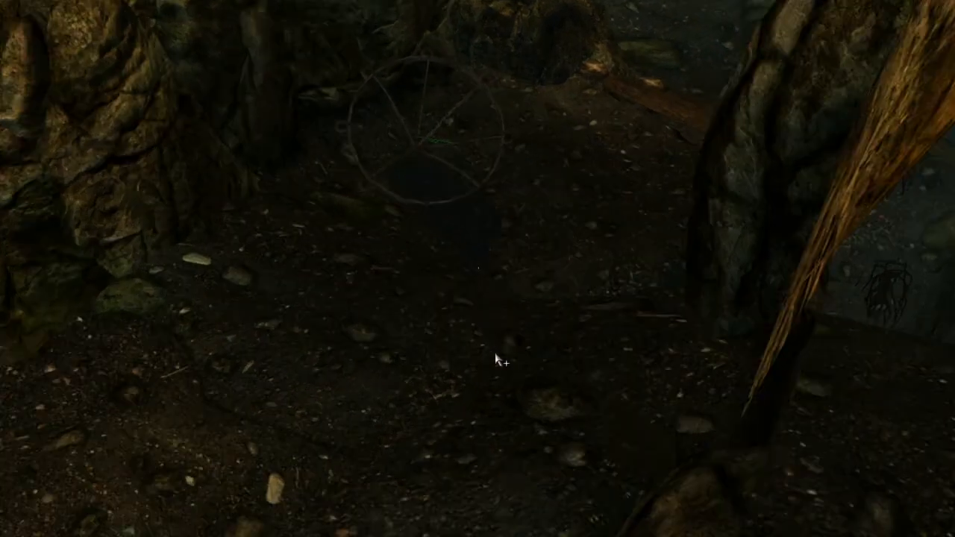
drag(470, 218, 493, 89)
mouse_move(536, 151)
mouse_down()
mouse_move(536, 177)
mouse_move(518, 154)
mouse_up()
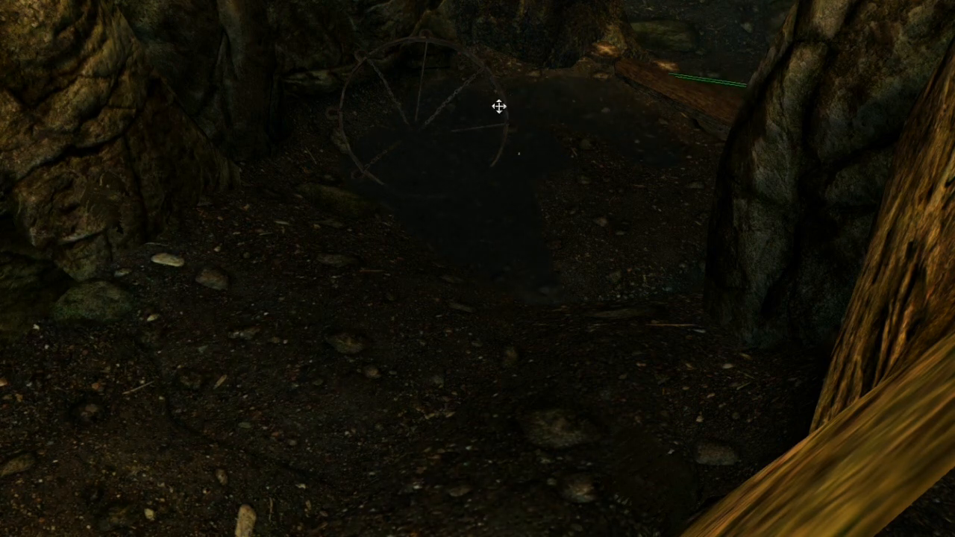
middle_drag(499, 106, 317, 69)
shift+middle_drag(317, 60, 411, 120)
scroll(340, 109, down, 5)
middle_drag(632, 128, 578, 211)
middle_drag(557, 162, 537, 234)
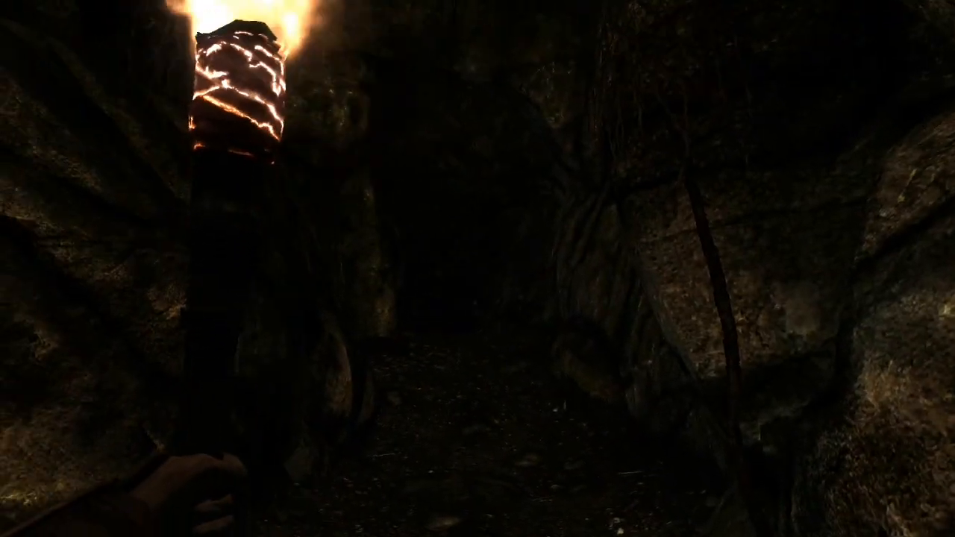
key(w)
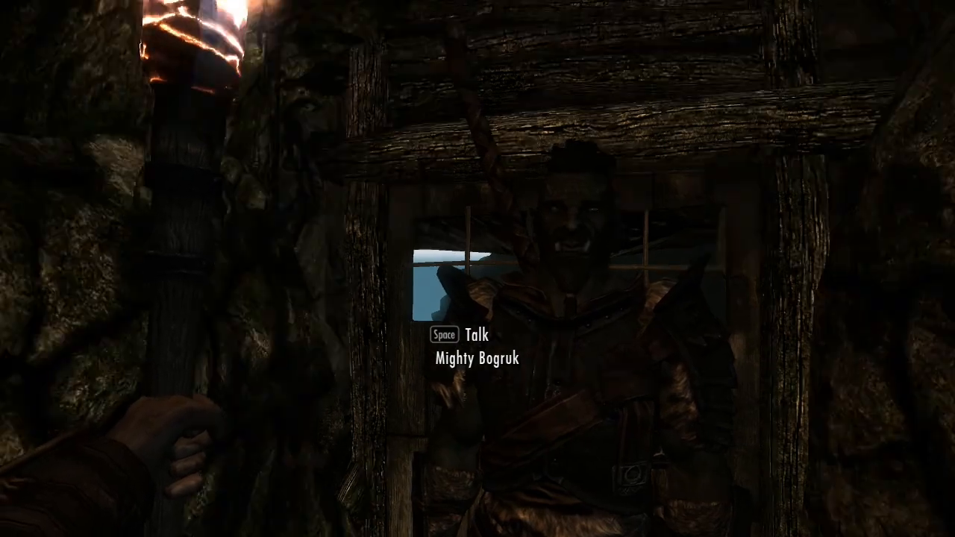
key(w)
key(w)
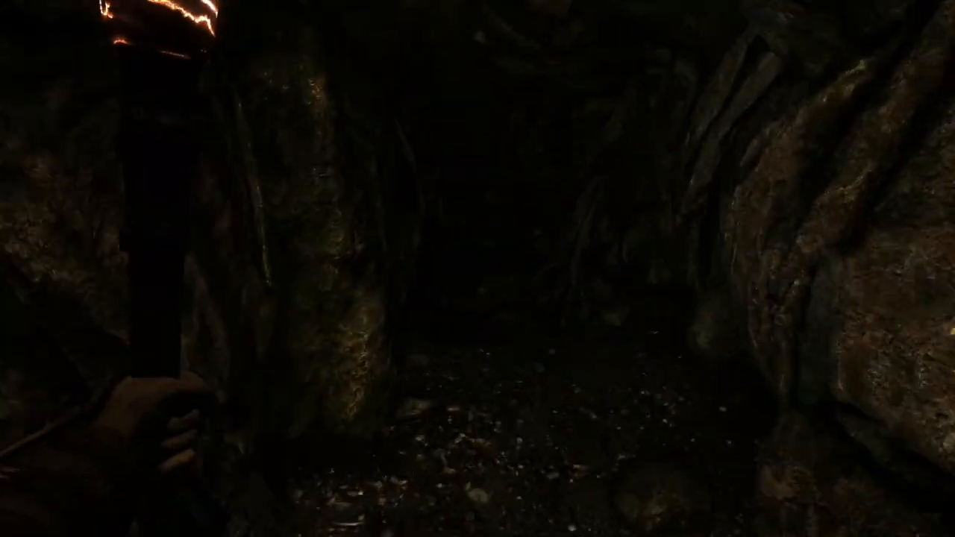
key(w)
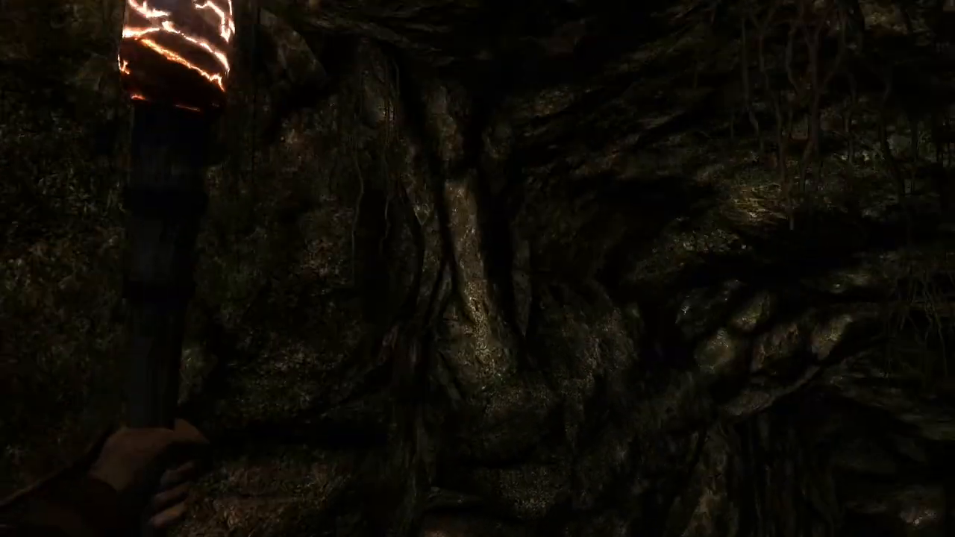
key(w)
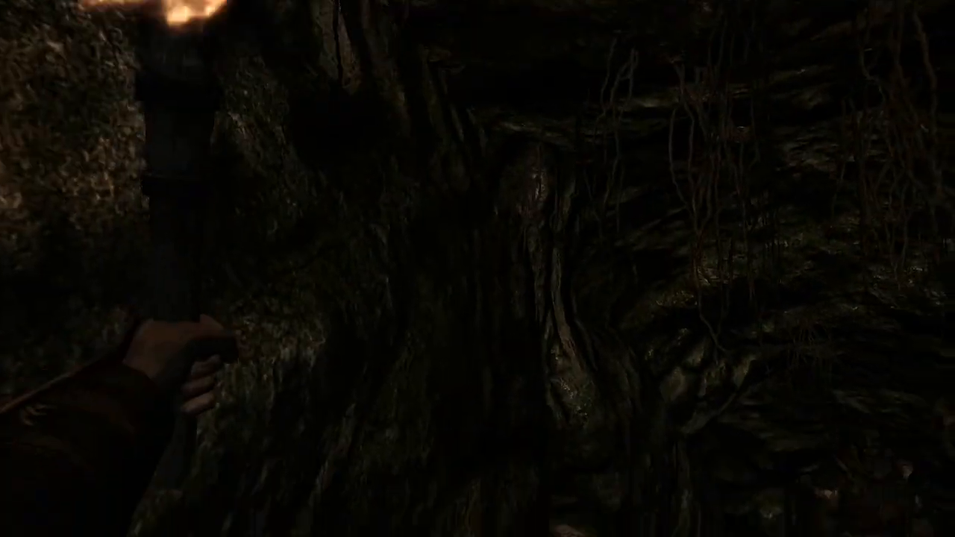
key(w)
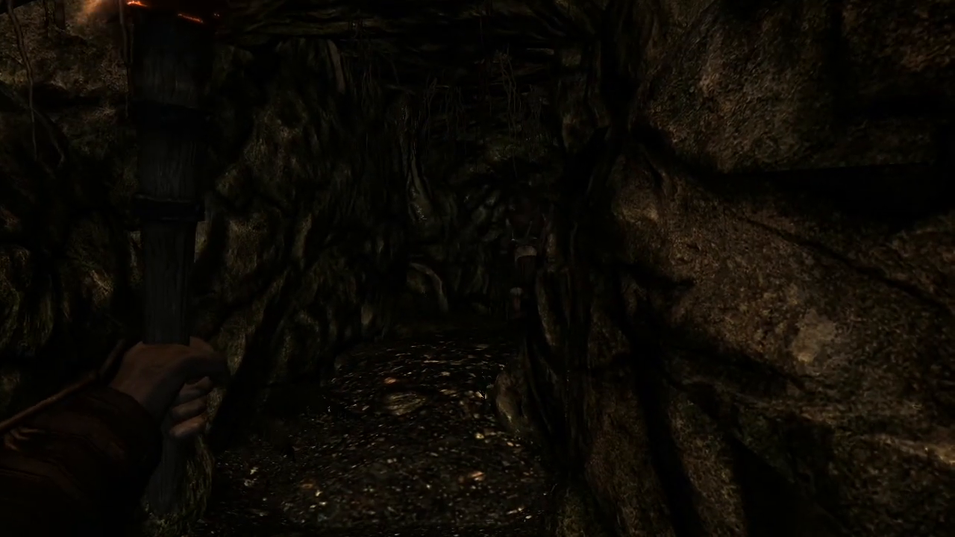
key(w)
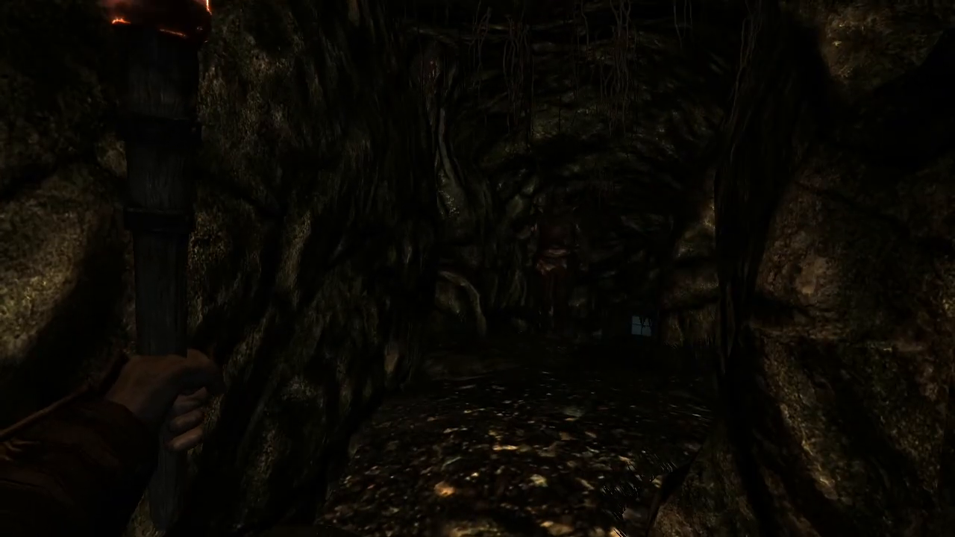
key(w)
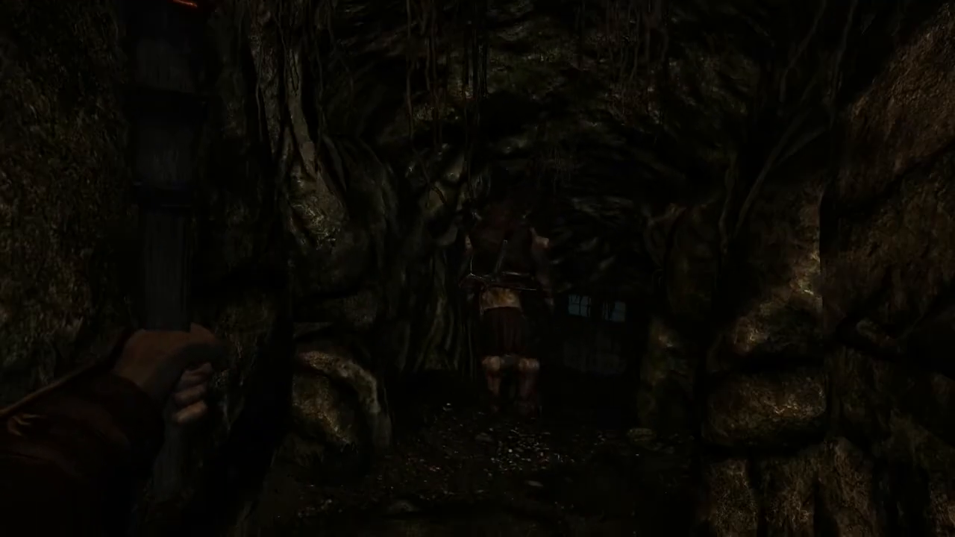
key(w)
key(w)
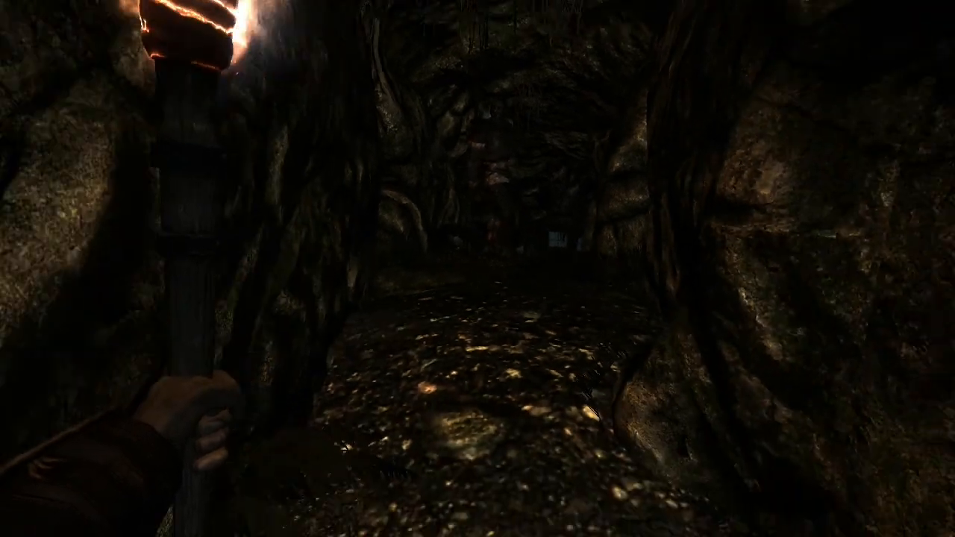
key(w)
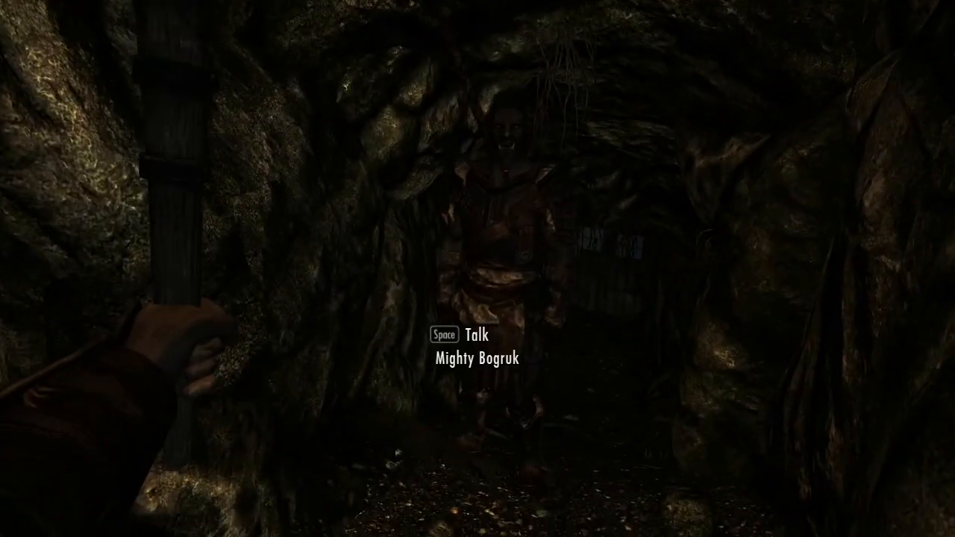
key(s)
key(w)
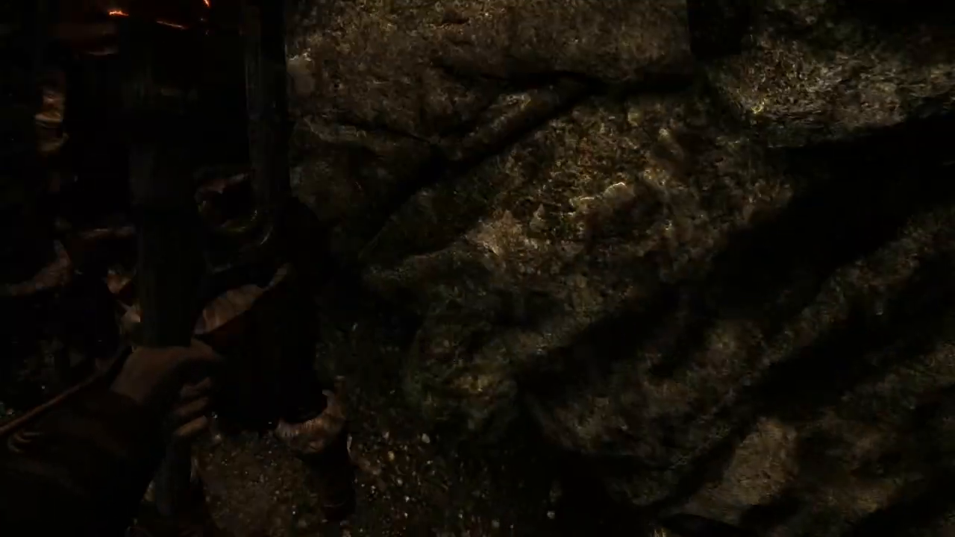
key(s)
key(w)
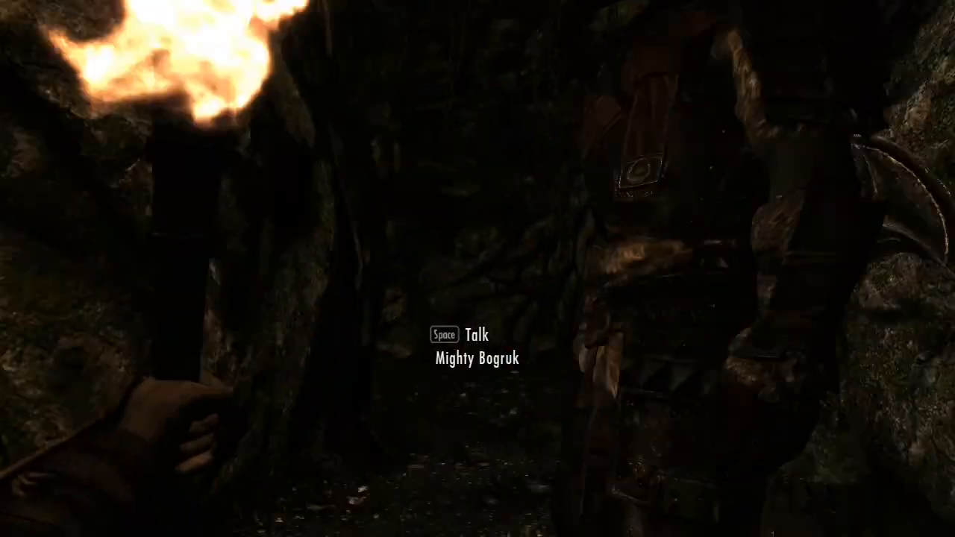
key(s)
key(w)
key(w)
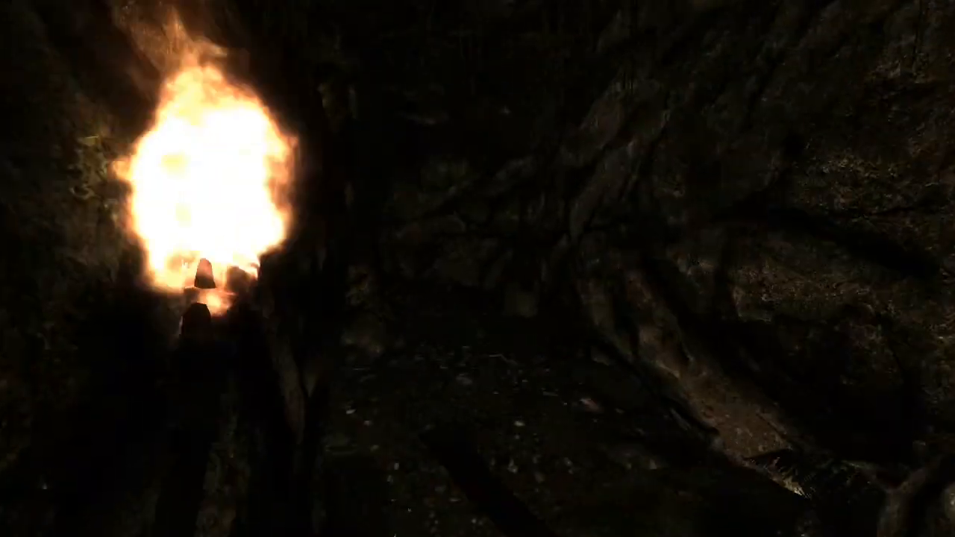
key(w)
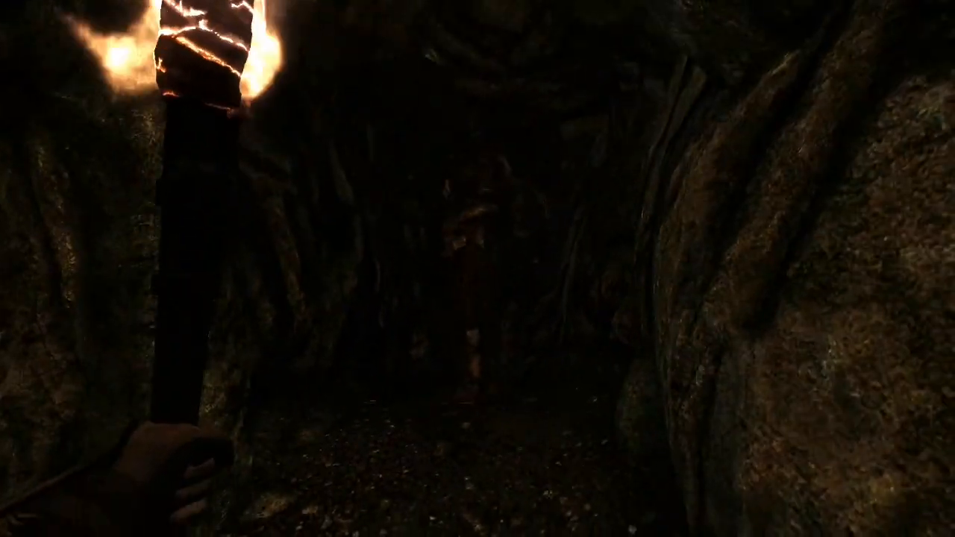
key(w)
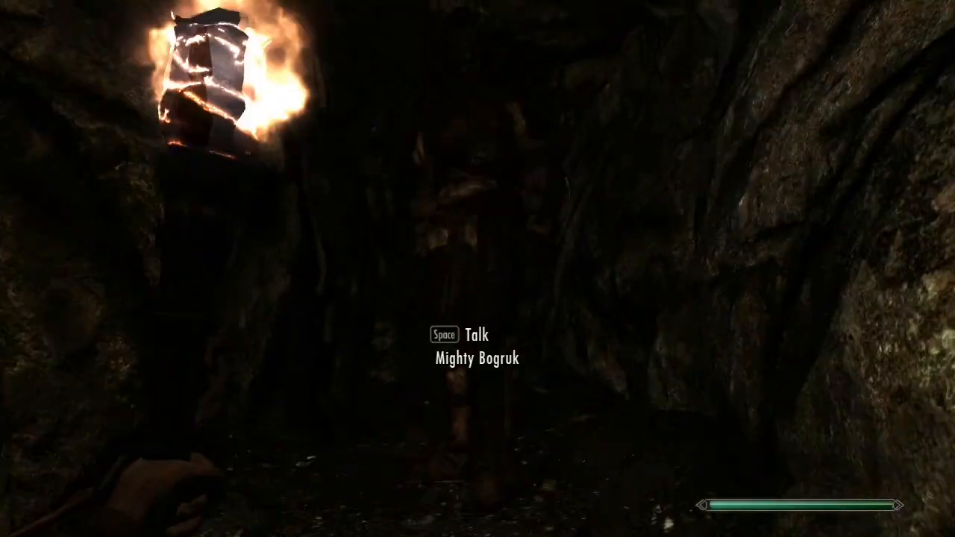
key(w)
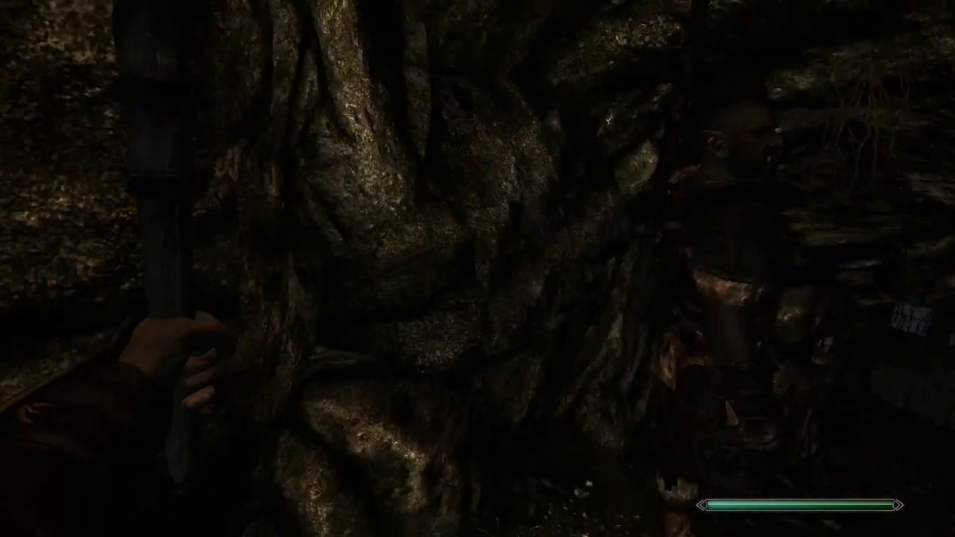
key(w)
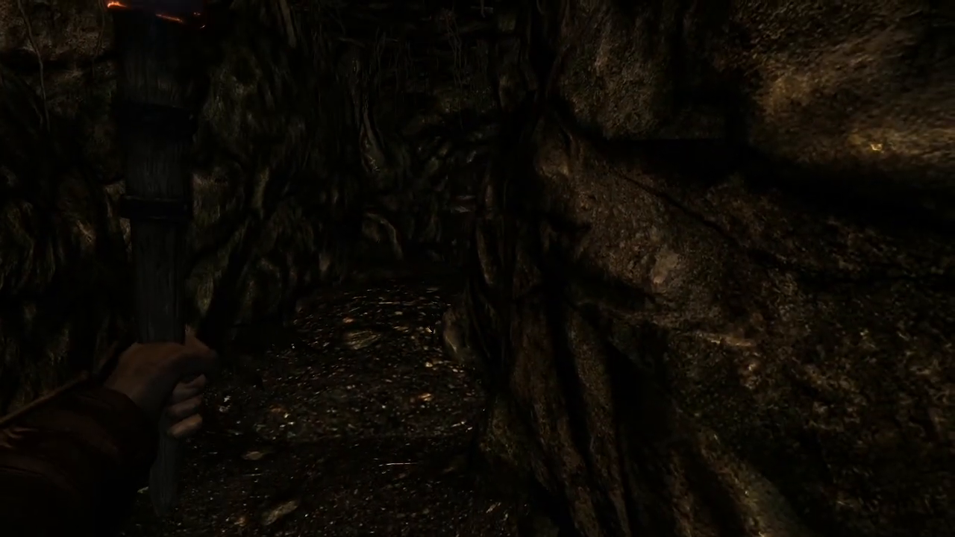
key(w)
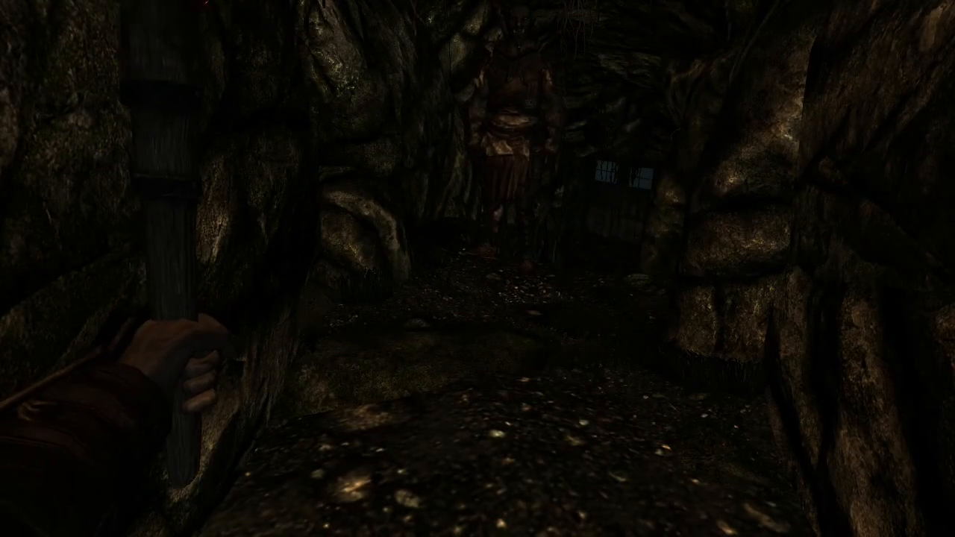
key(w)
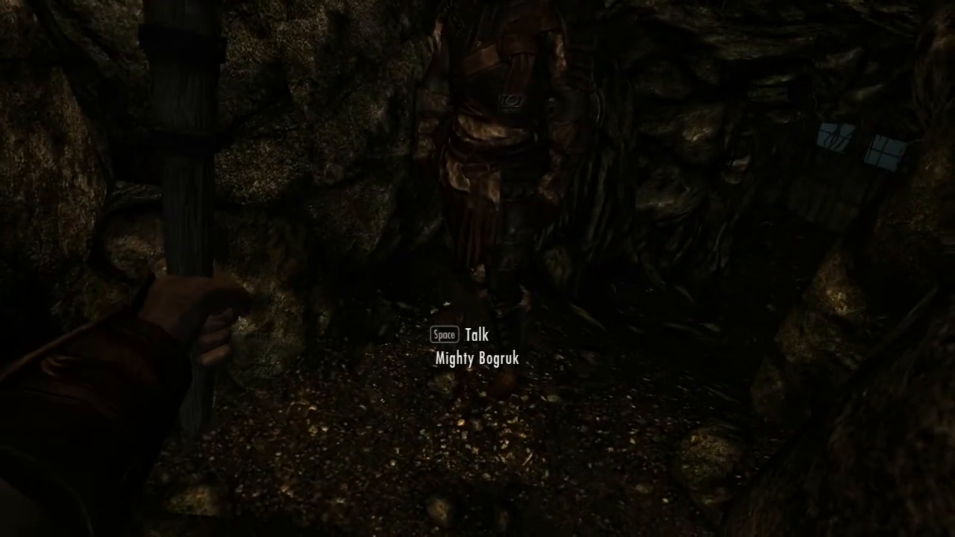
key(w)
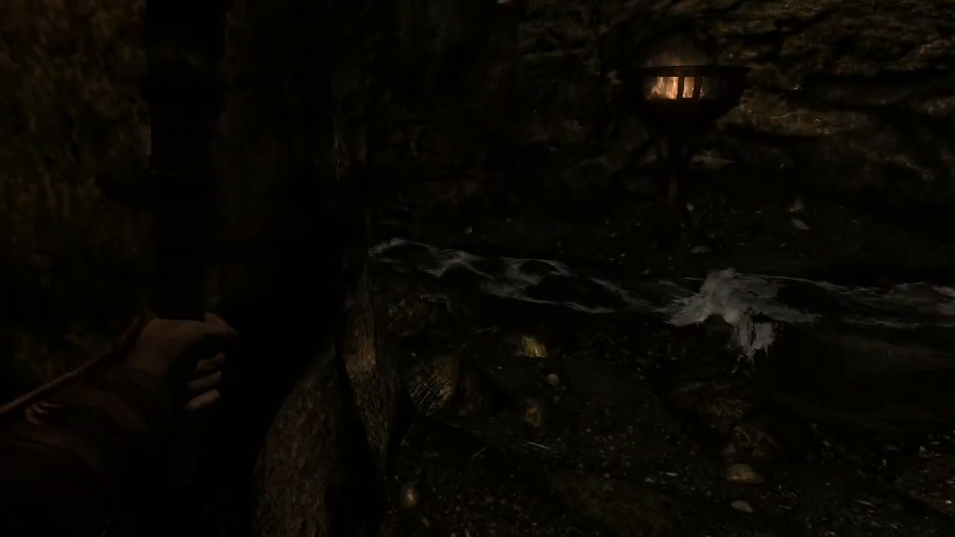
key(w)
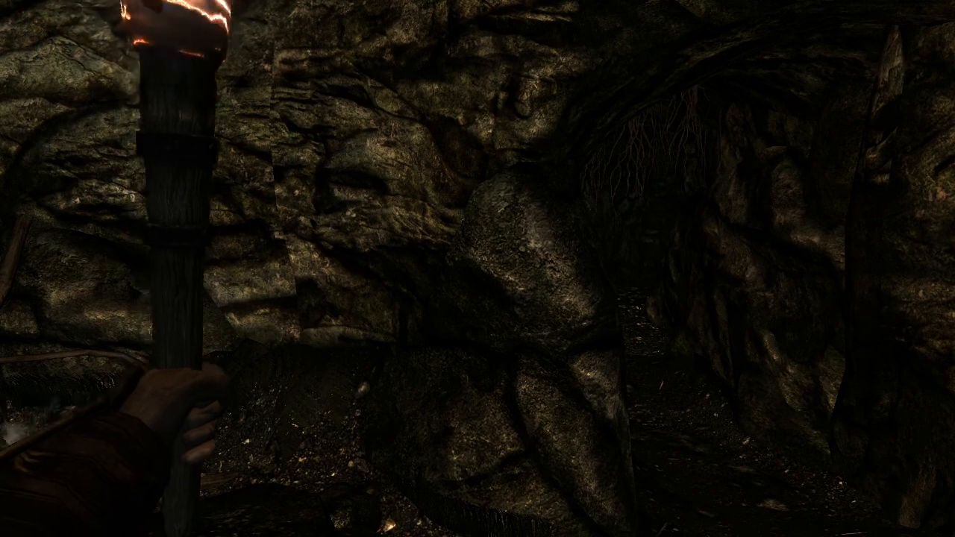
key(w)
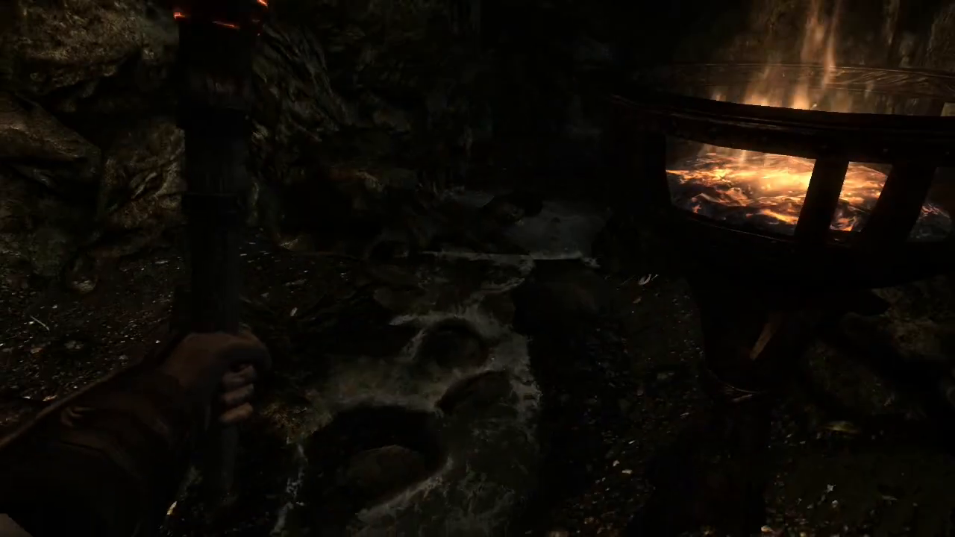
key(w)
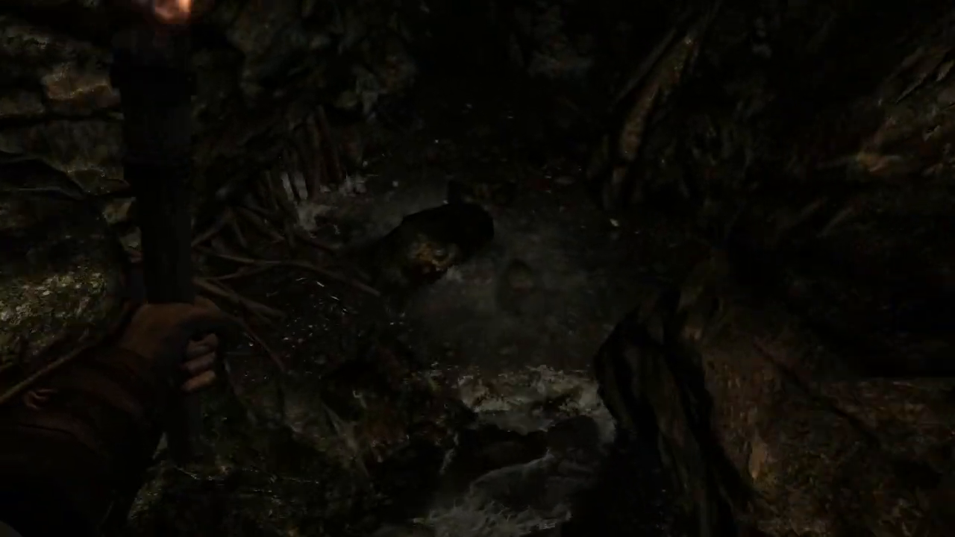
key(w)
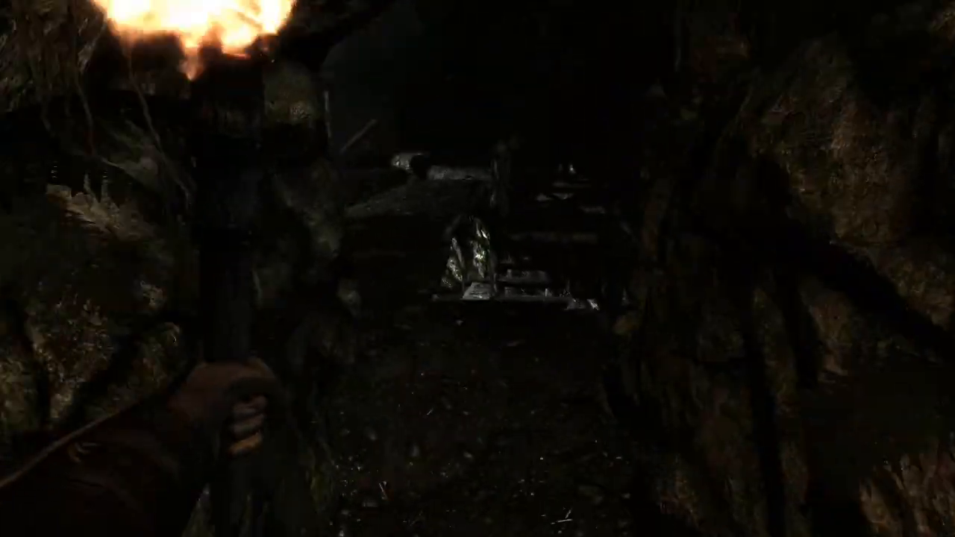
key(w)
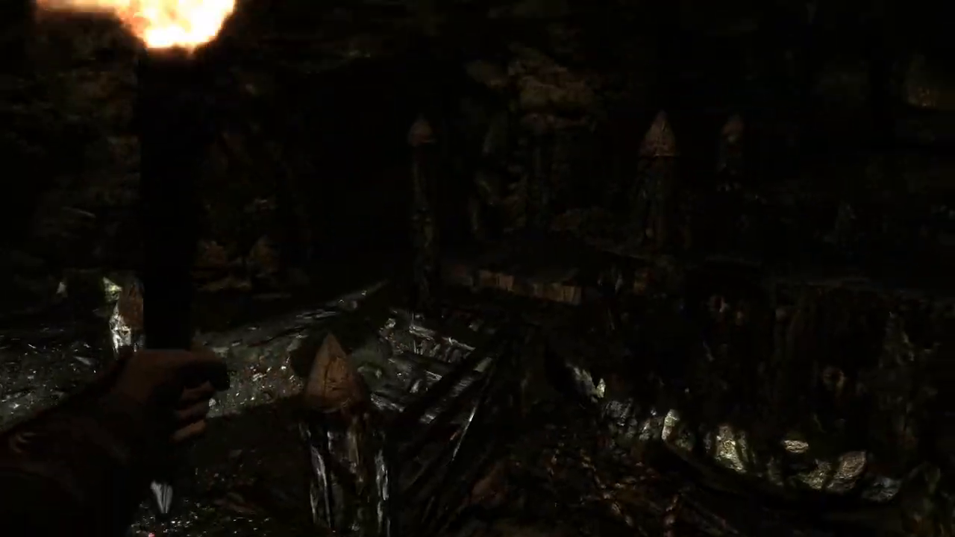
key(w)
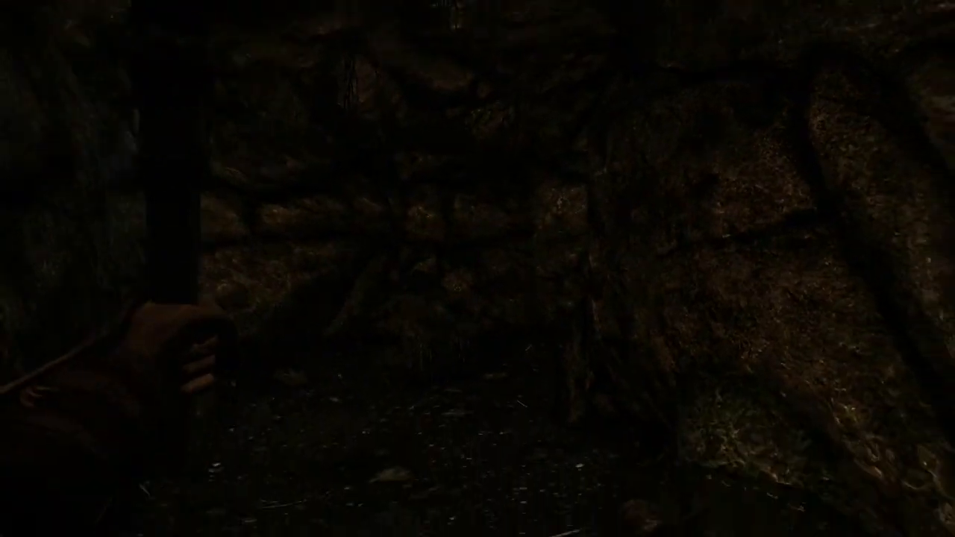
key(w)
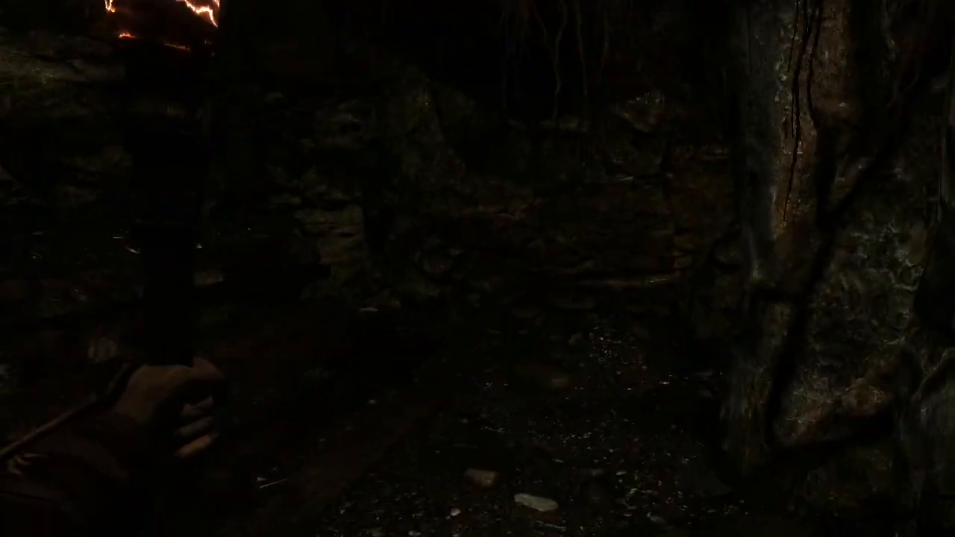
key(w)
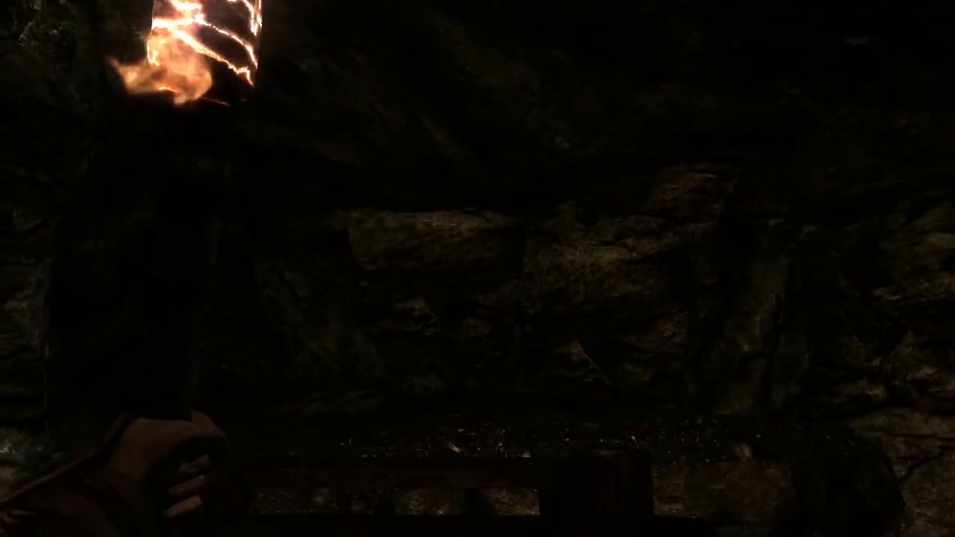
key(w)
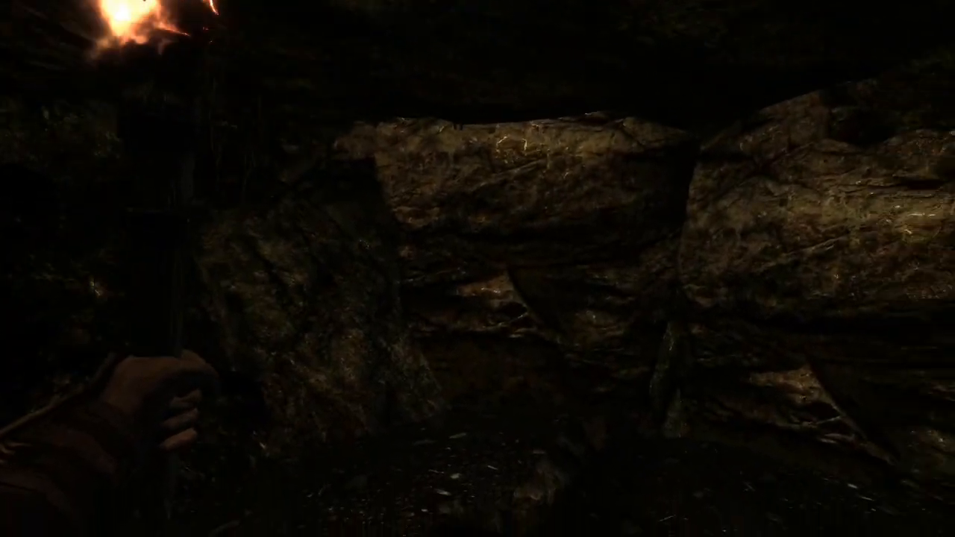
key(w)
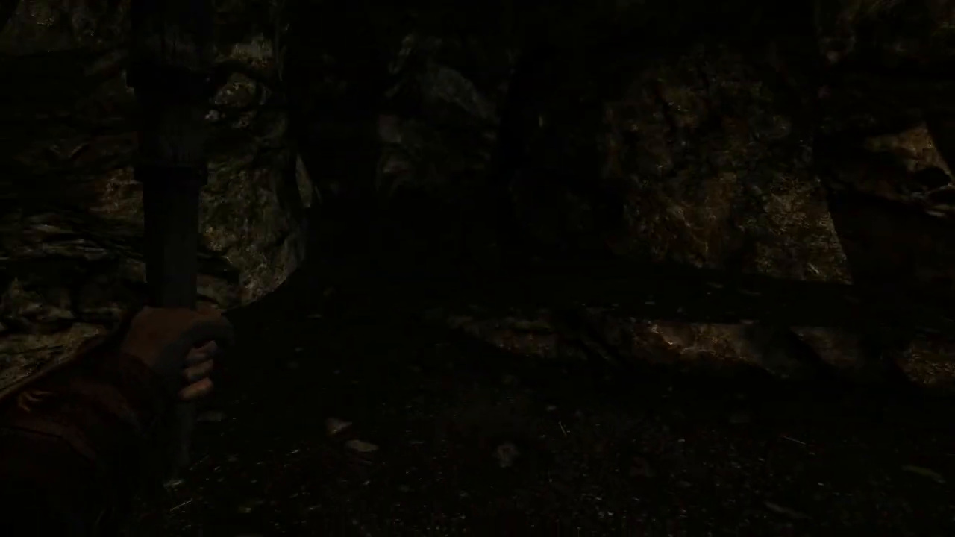
key(w)
key(w)
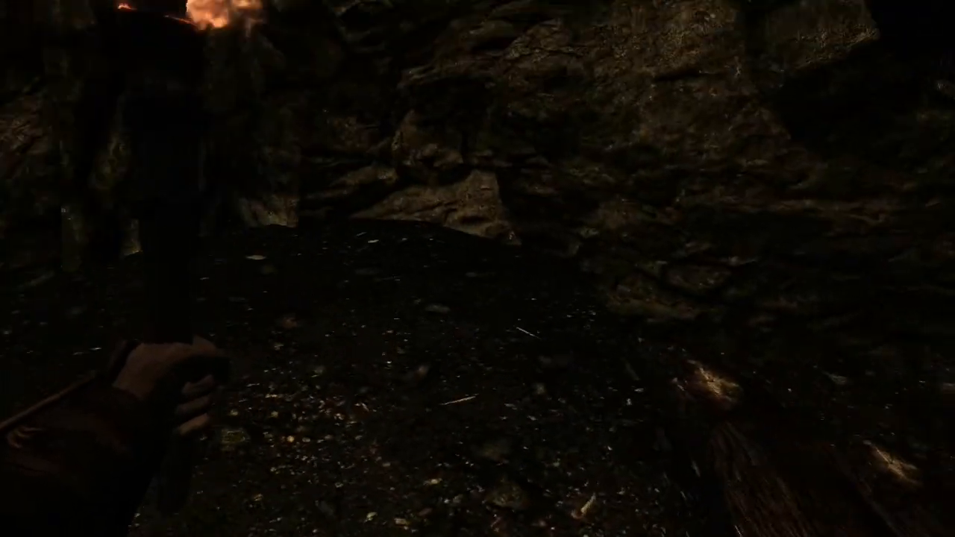
key(w)
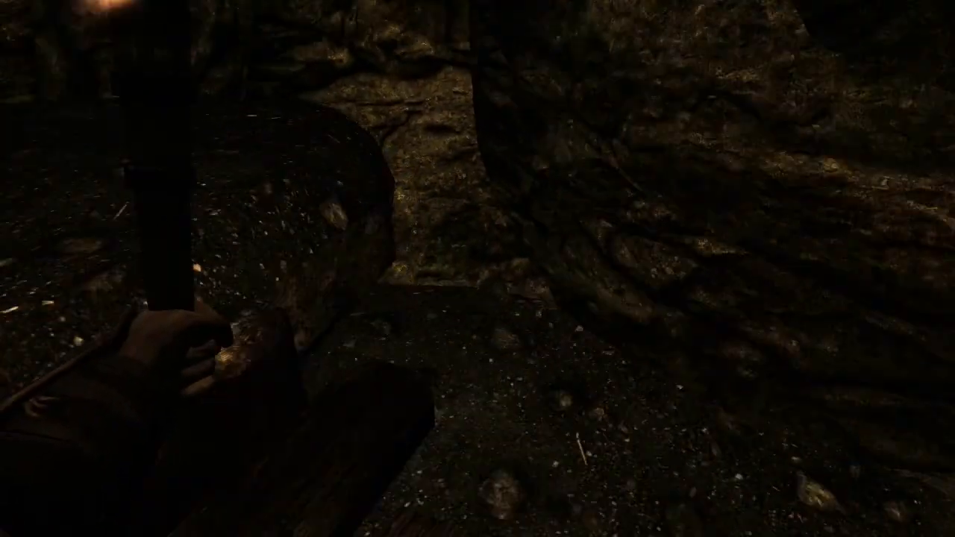
key(w)
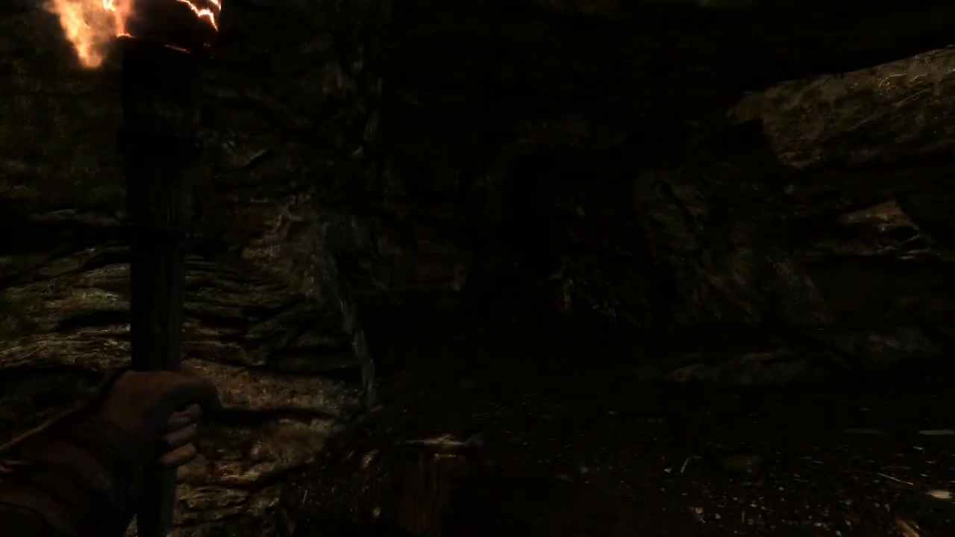
key(w)
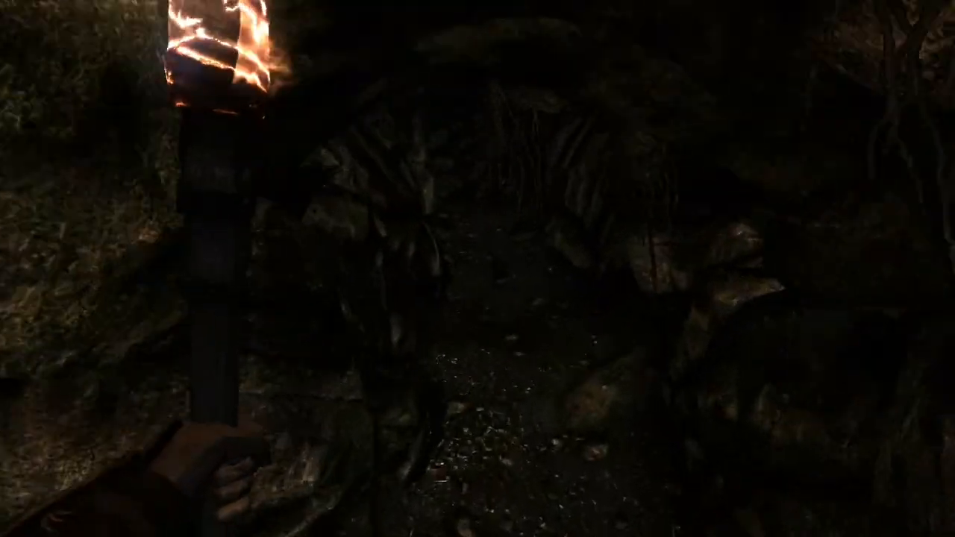
key(w)
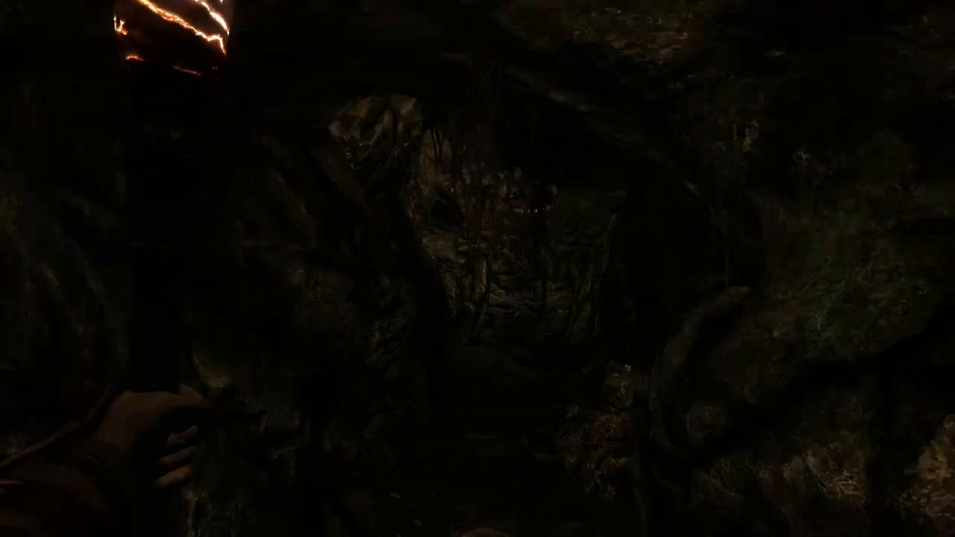
key(w)
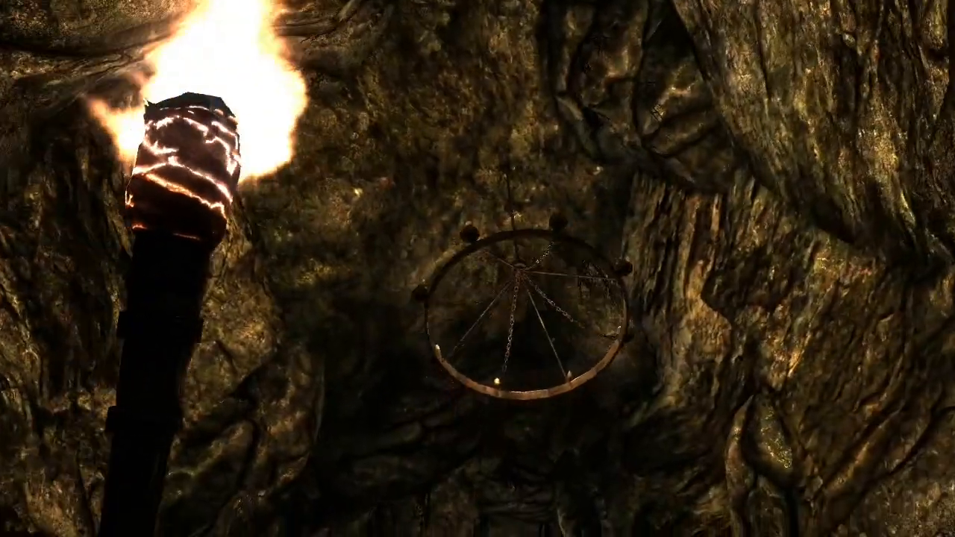
key(w)
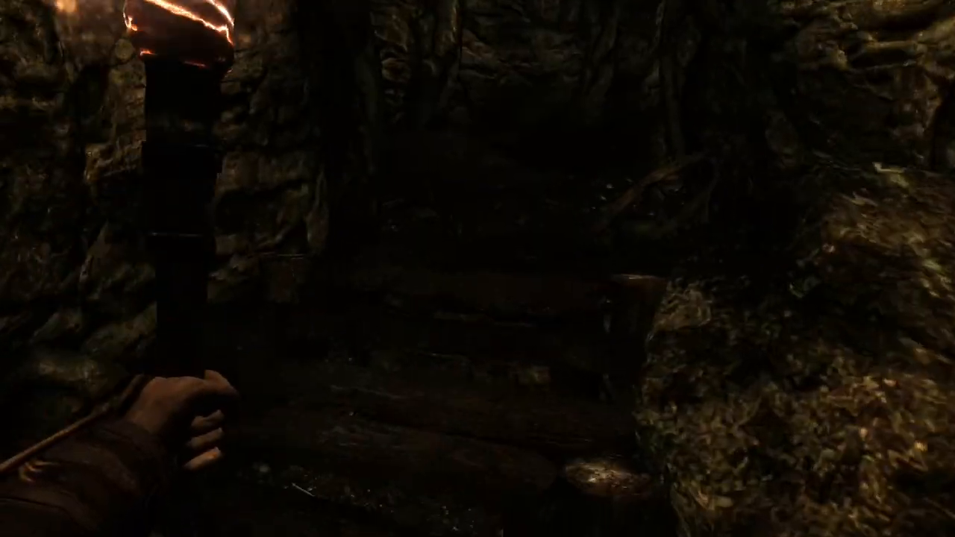
key(w)
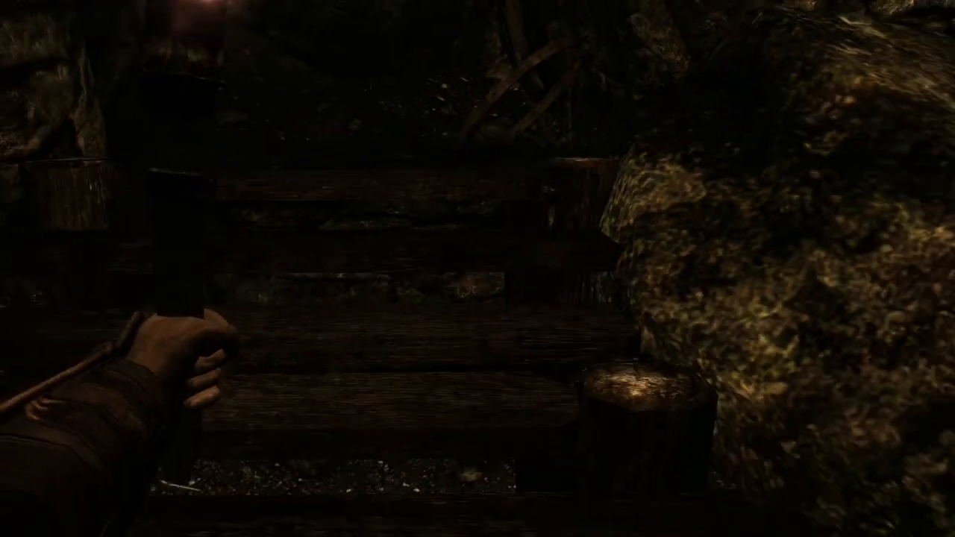
key(w)
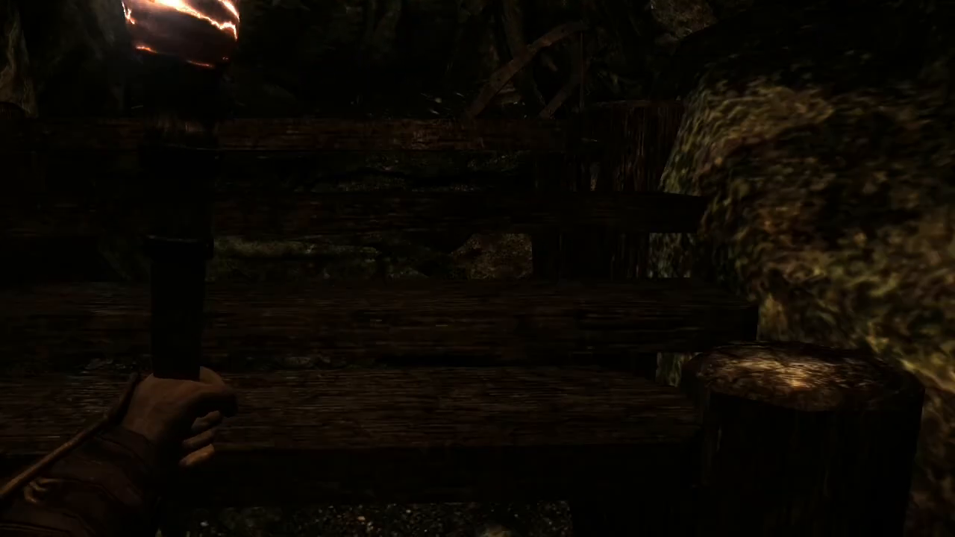
key(w)
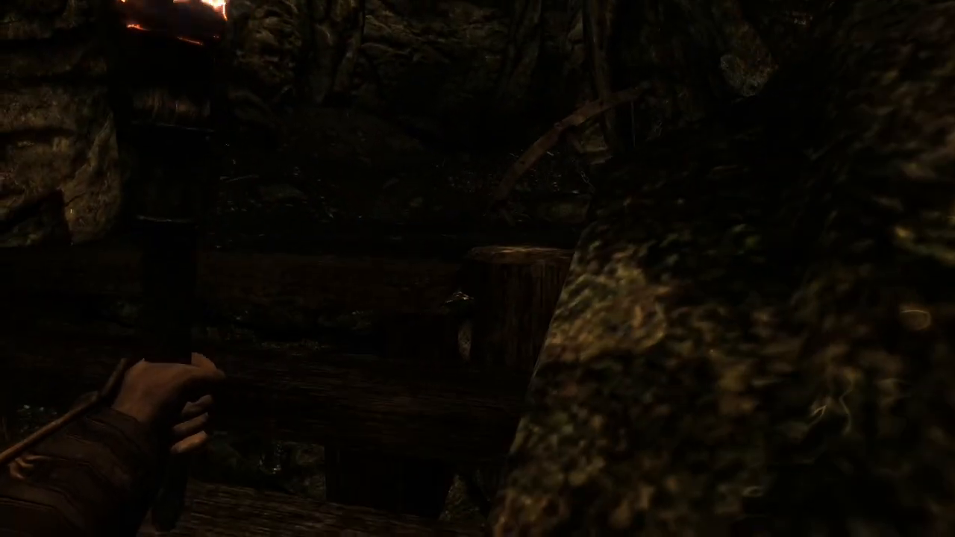
key(w)
key(w)
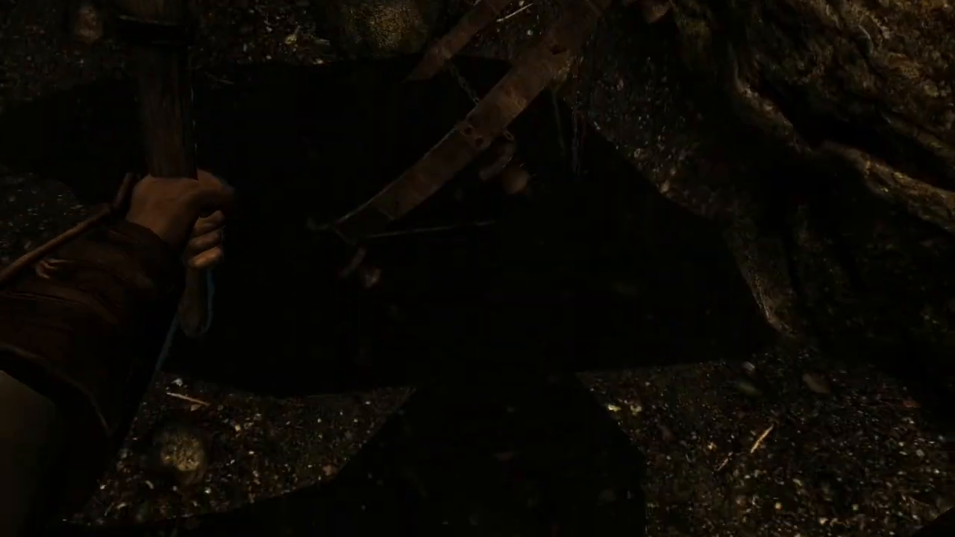
key(w)
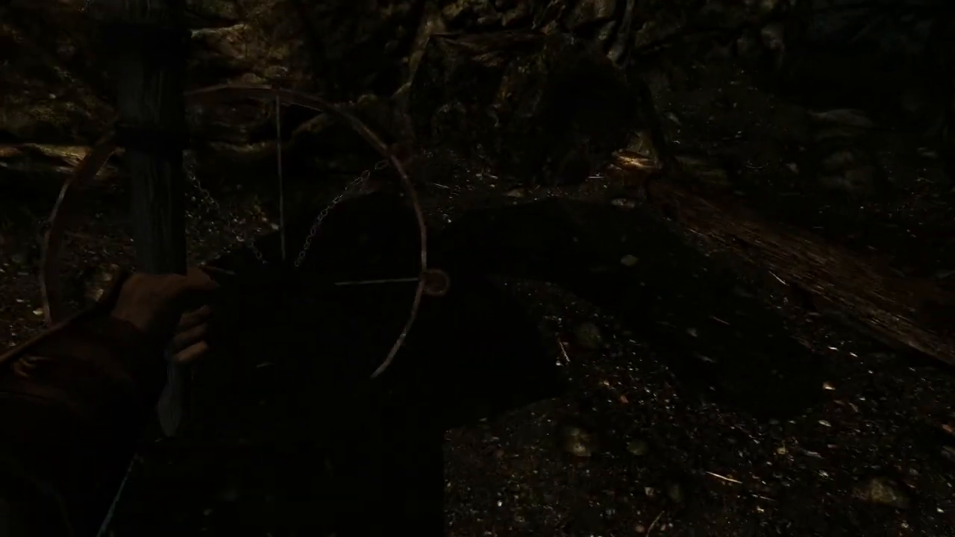
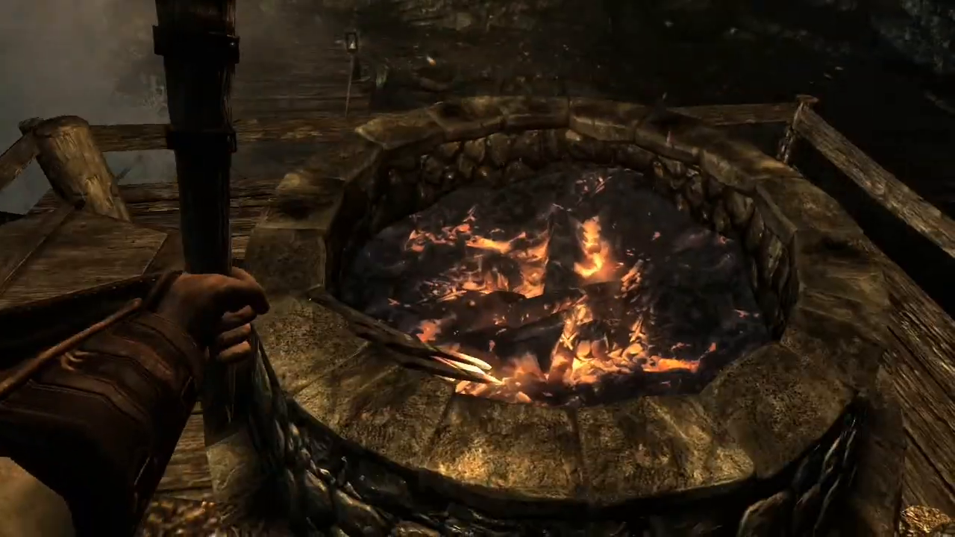
Browse the blacksmith forge's leather recipes, including Captain America's Hood, and leave the forge
key(e)
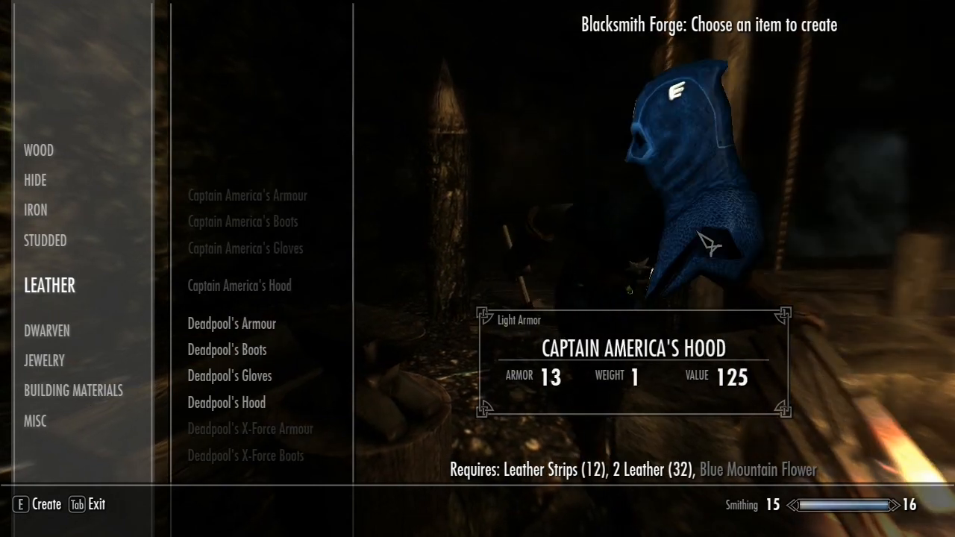
key(Tab)
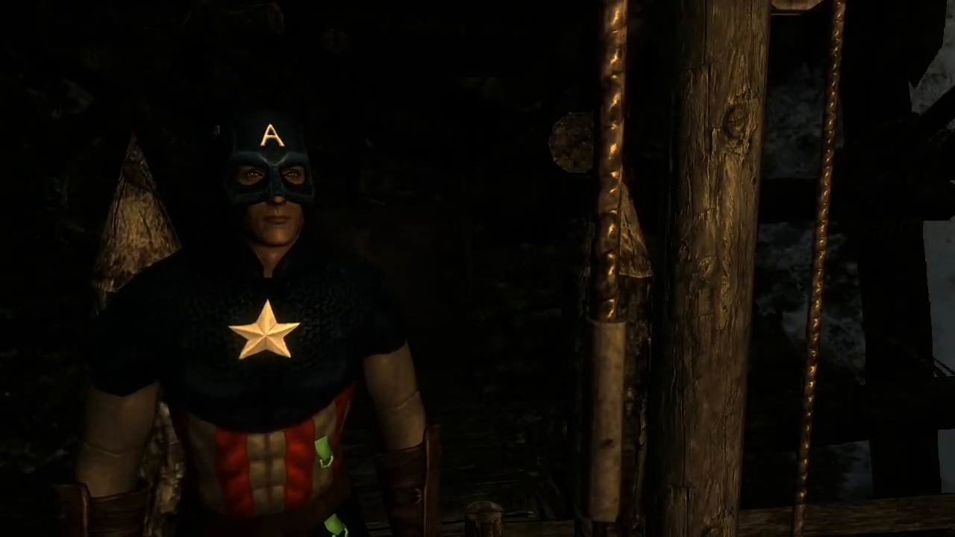
Bring up the character editor with the console command showracemenu and set the character's weight to 1
key(grave)
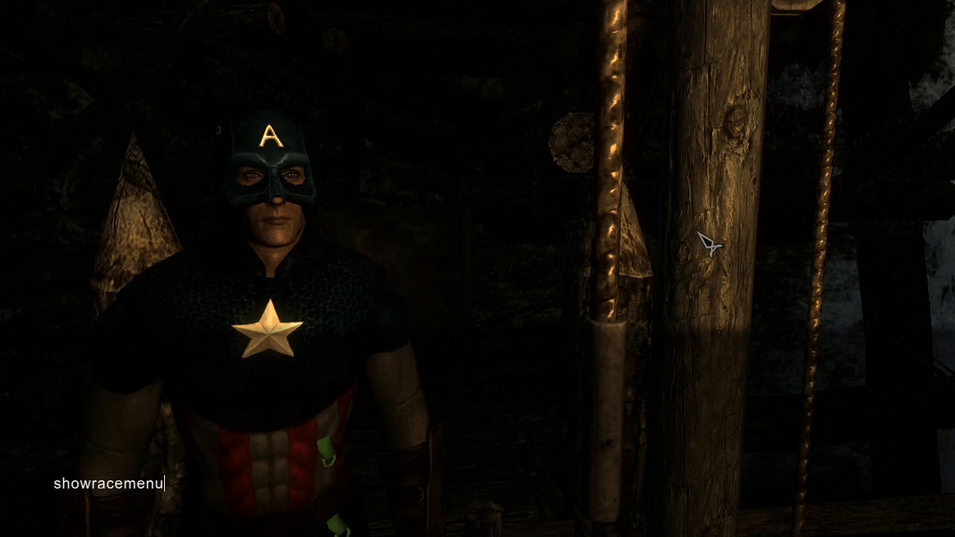
key(Return)
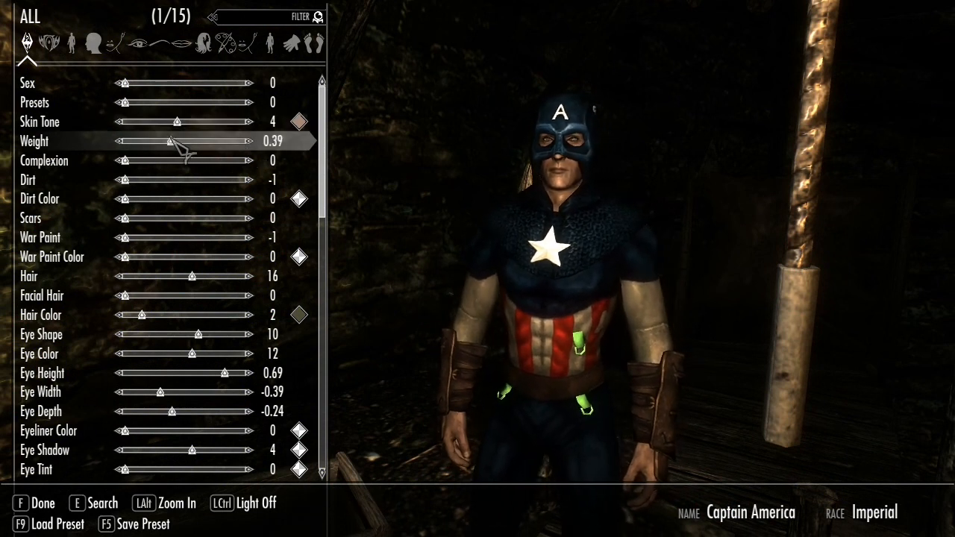
drag(213, 147, 104, 158)
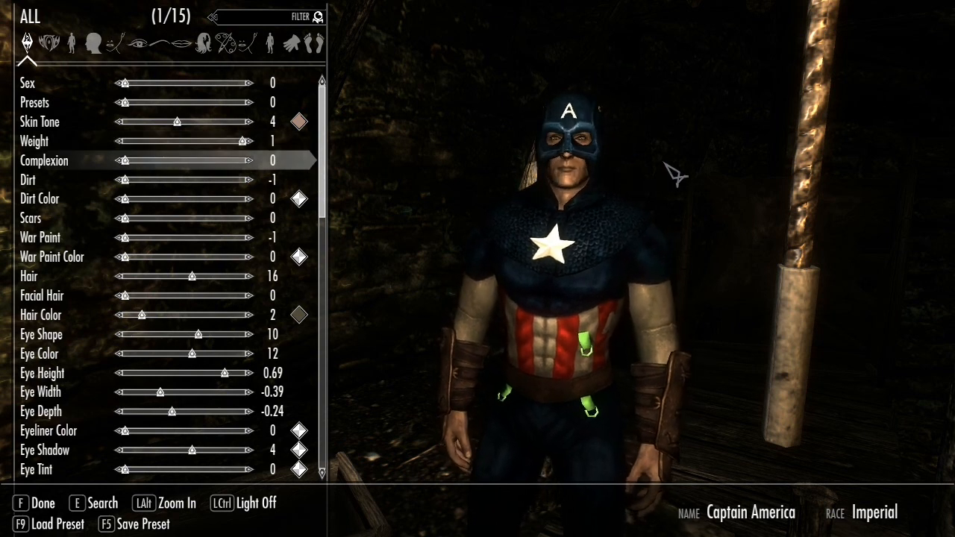
Try the Nord, Redguard, Orc and Khajiit races on the masked character to compare how the hood fits
click(48, 38)
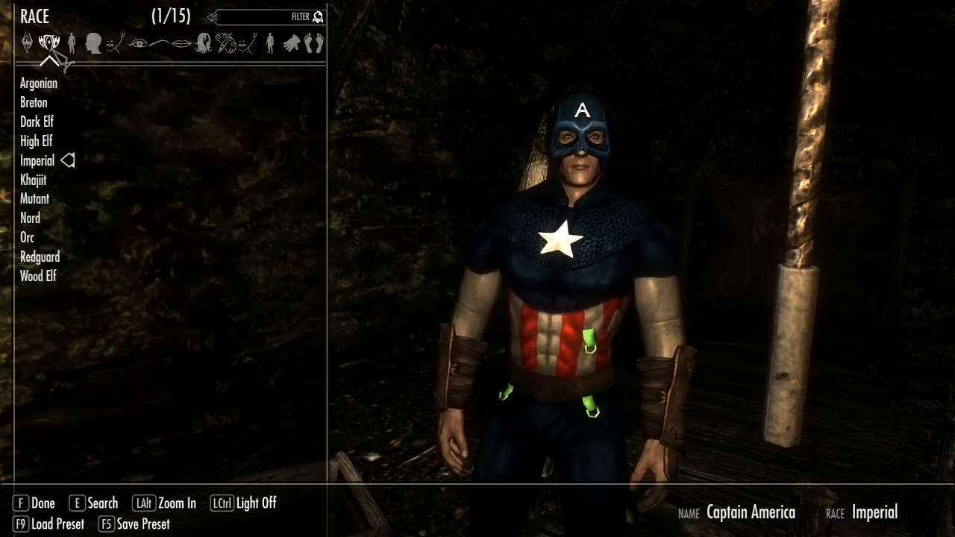
click(47, 220)
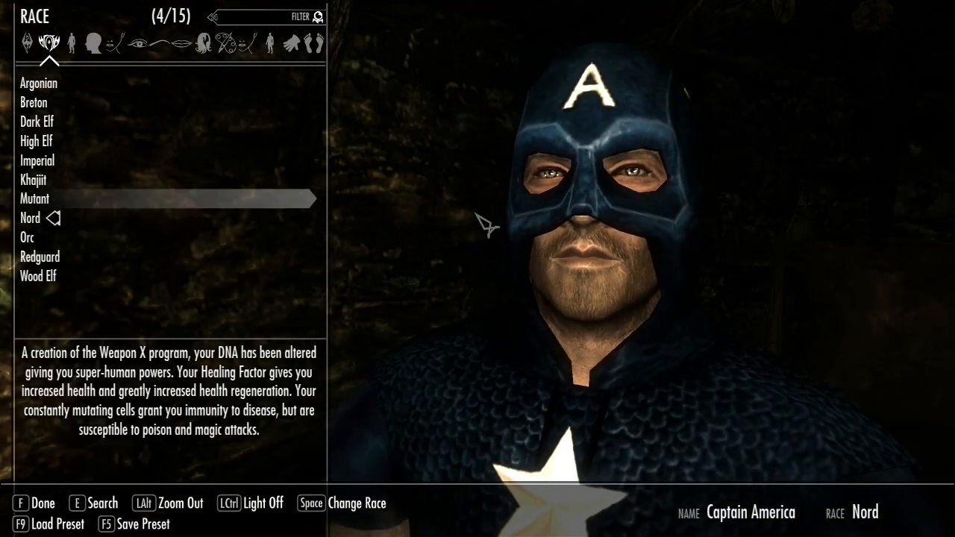
click(90, 261)
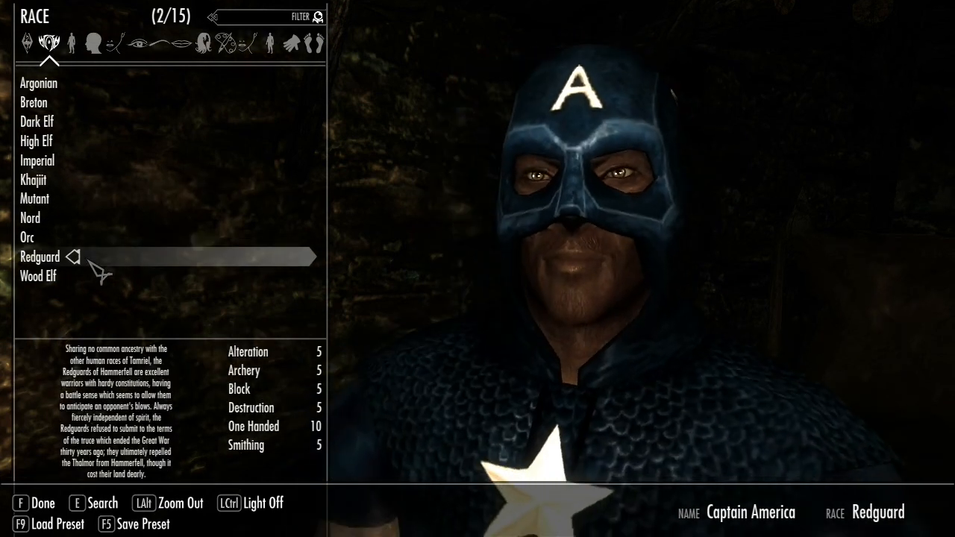
click(89, 239)
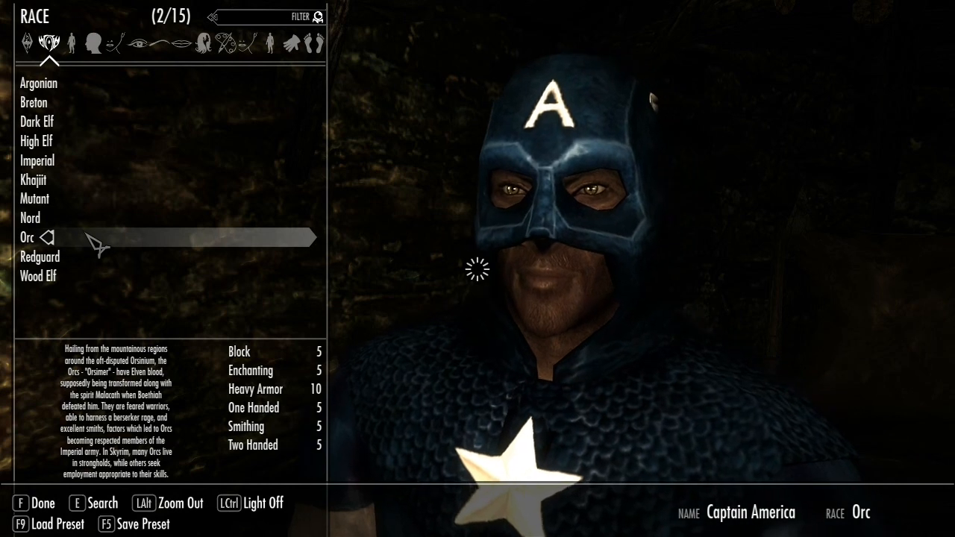
key(Up)
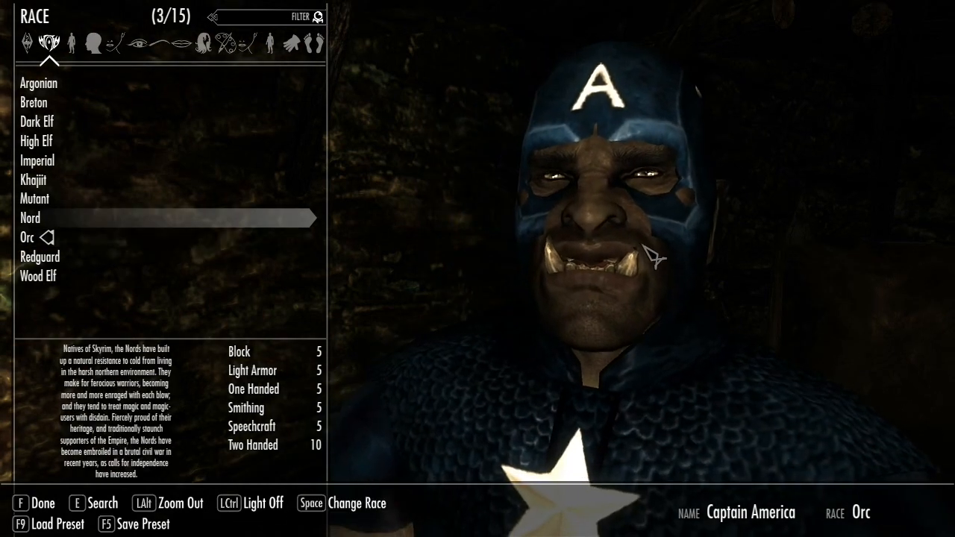
drag(643, 246, 458, 264)
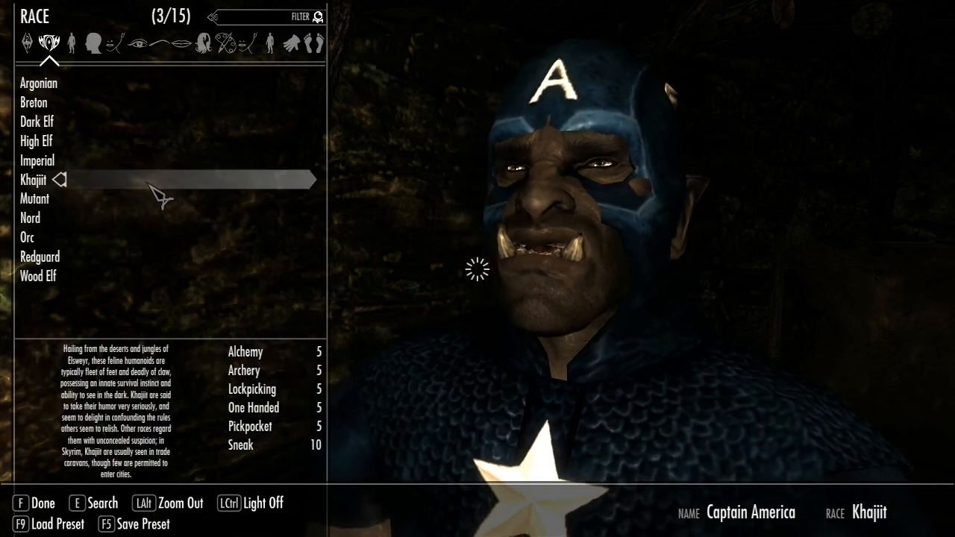
Preview the Argonian, Breton and Mutant races on the character and settle on Nord
click(82, 88)
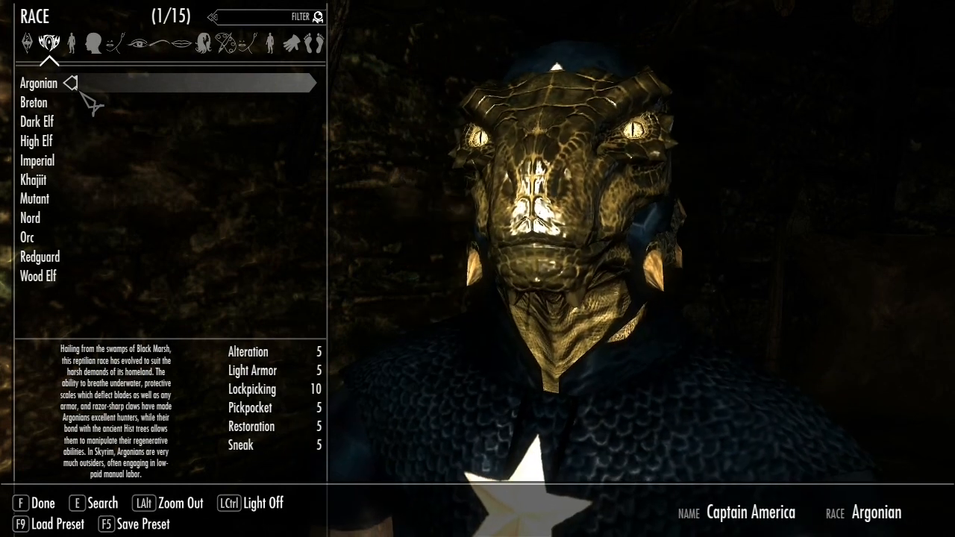
click(68, 109)
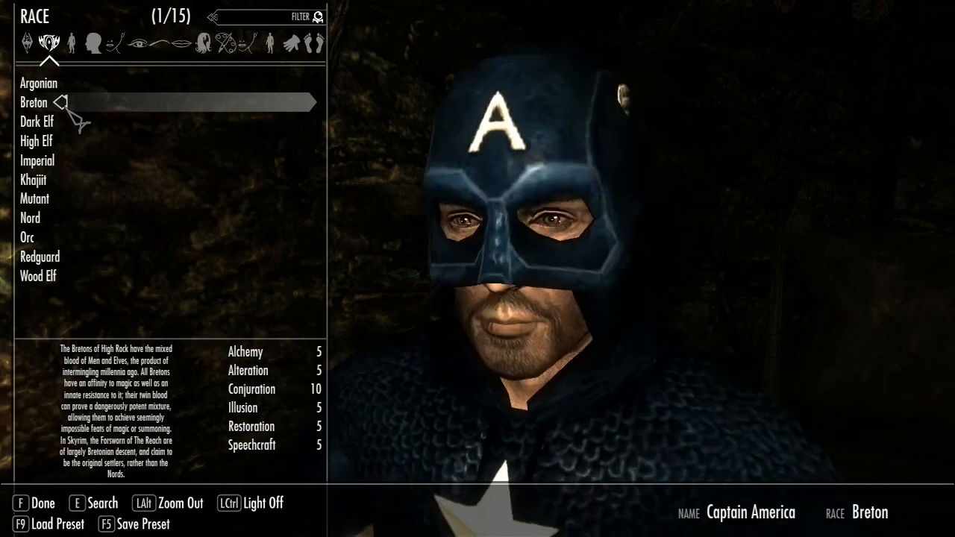
click(59, 204)
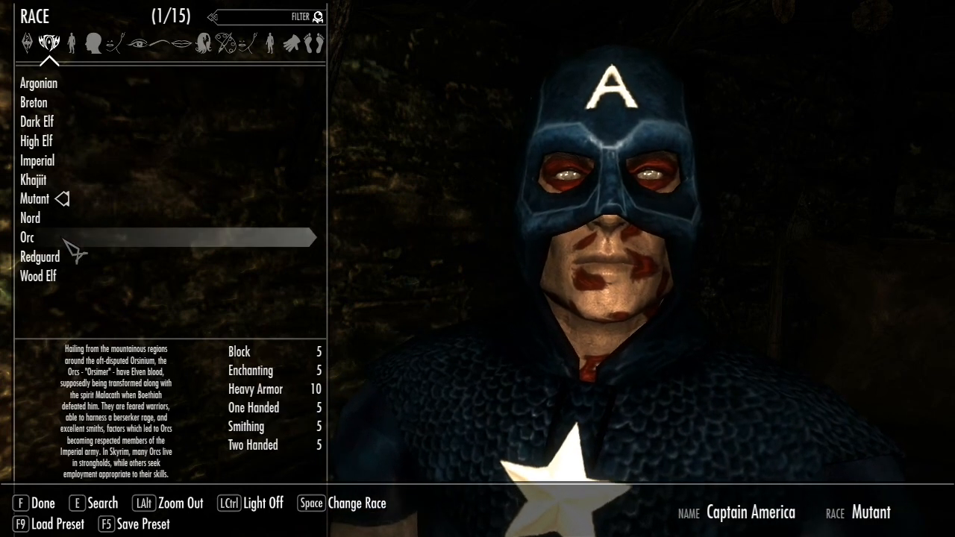
click(55, 218)
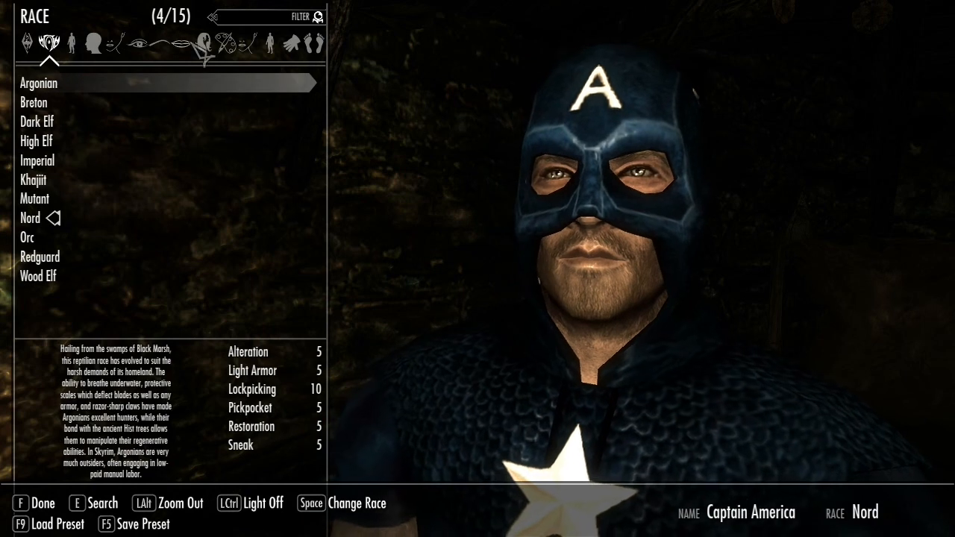
Try nose type 10 on the Nord's face and set the nose type to 0
click(112, 46)
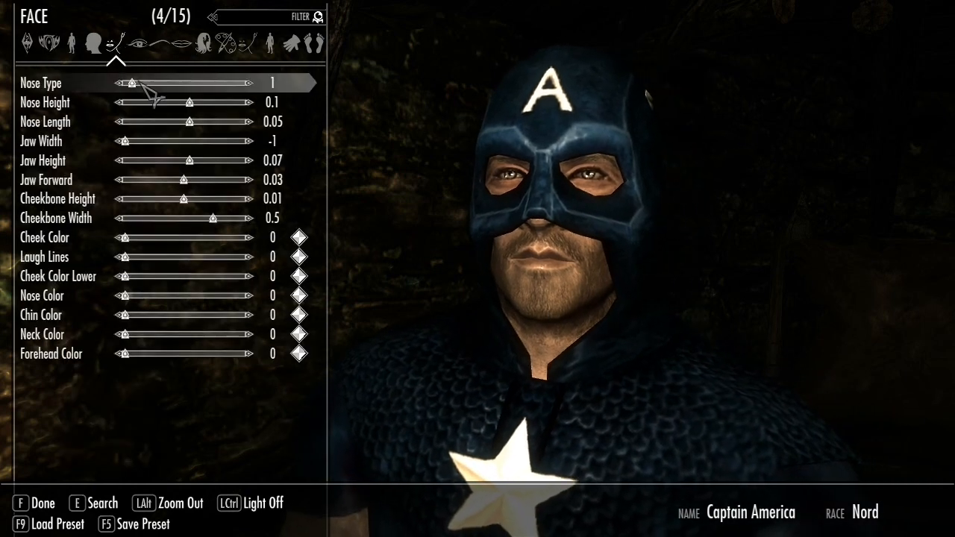
drag(168, 91, 222, 111)
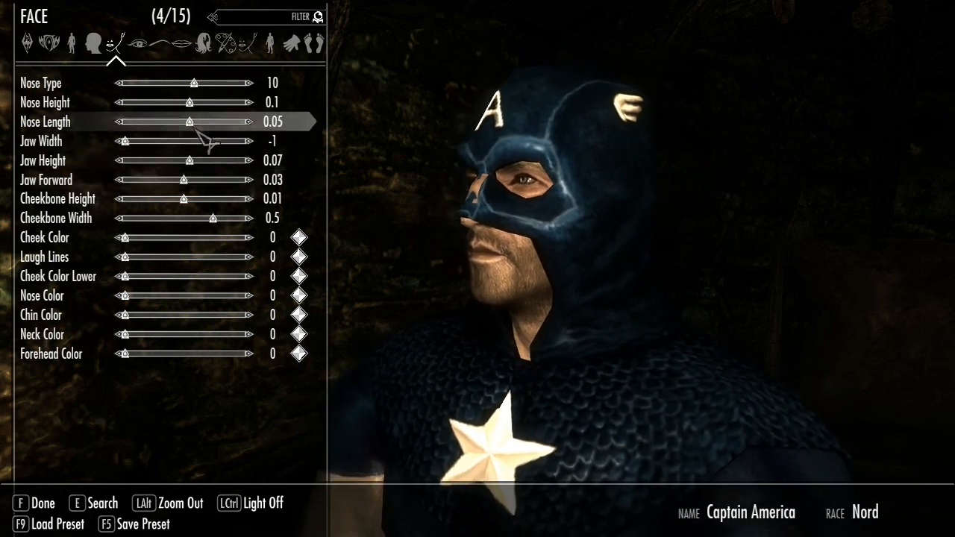
drag(196, 86, 112, 88)
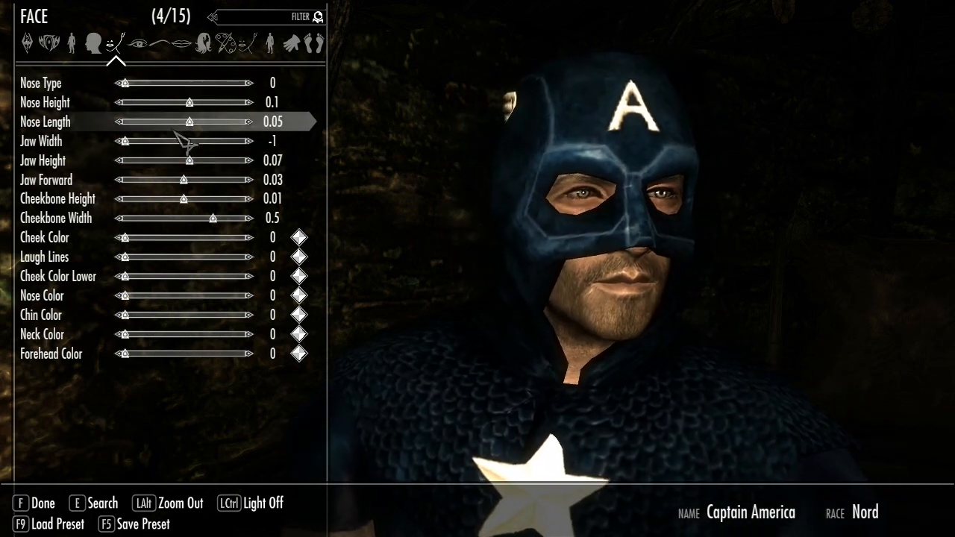
Try out the character's sex setting, leave it at 0, and finish and confirm the character edit
click(28, 43)
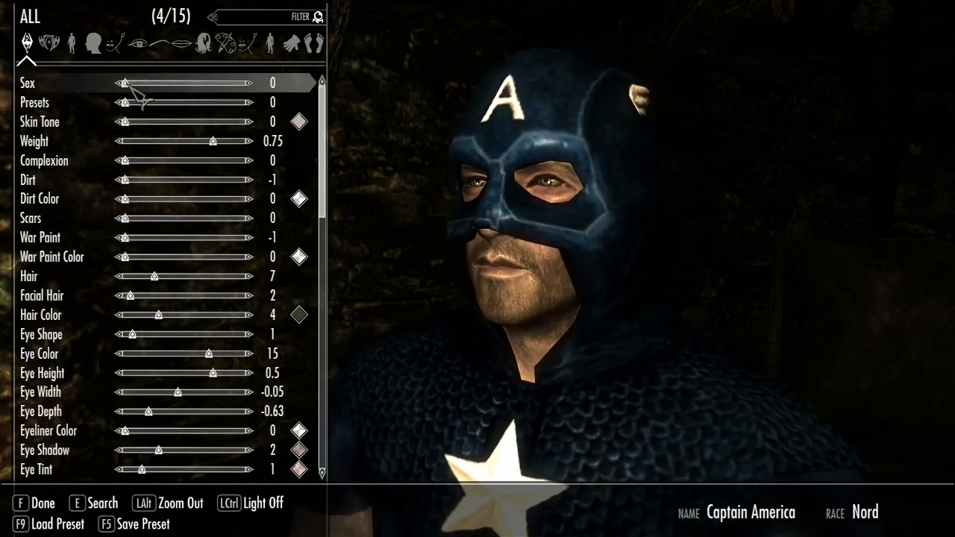
drag(132, 88, 264, 86)
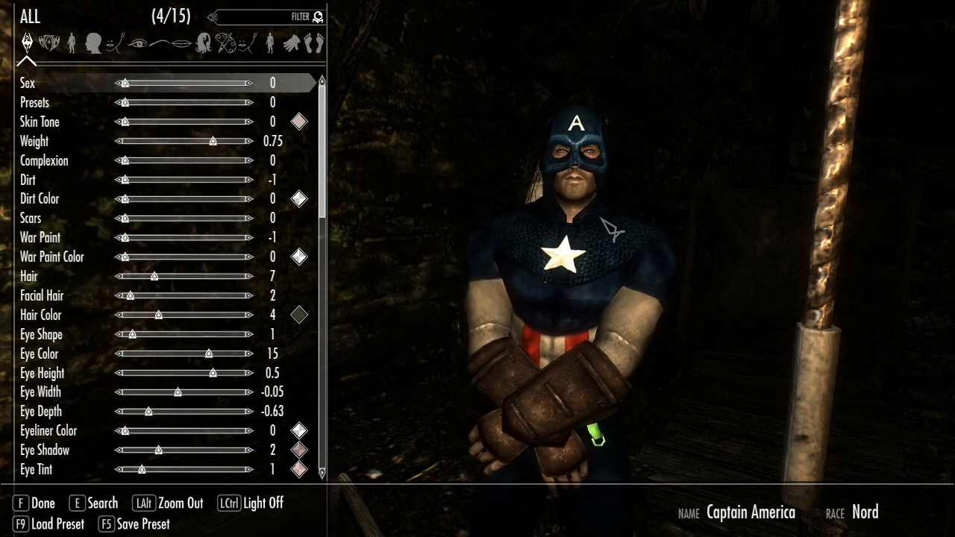
key(f)
key(Return)
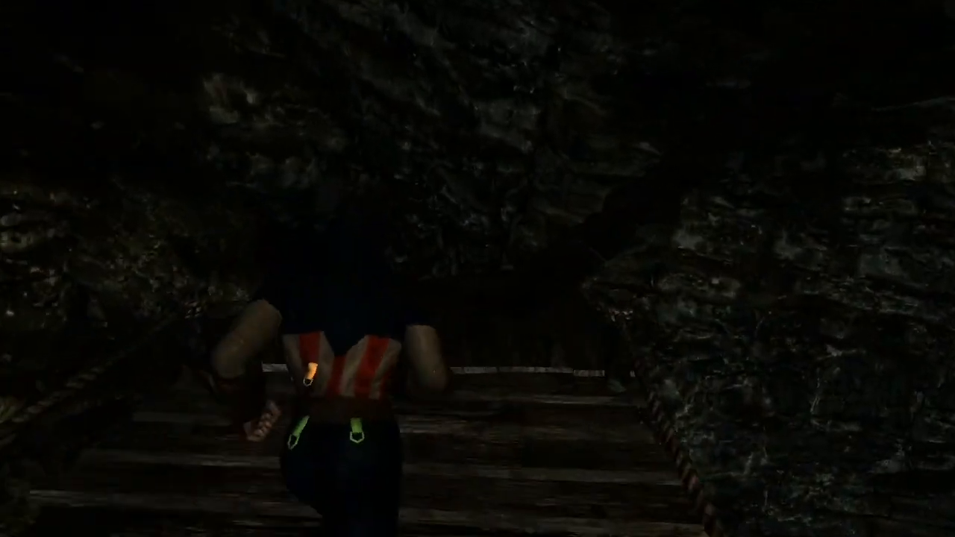
Run across the wooden walkway and through the dark cave passages to examine their lighting without a torch
key(w)
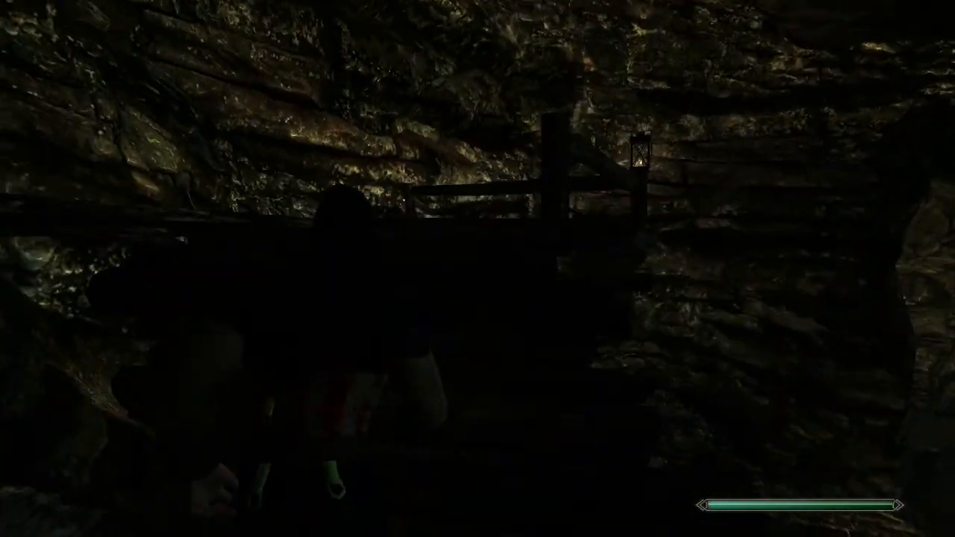
key(w)
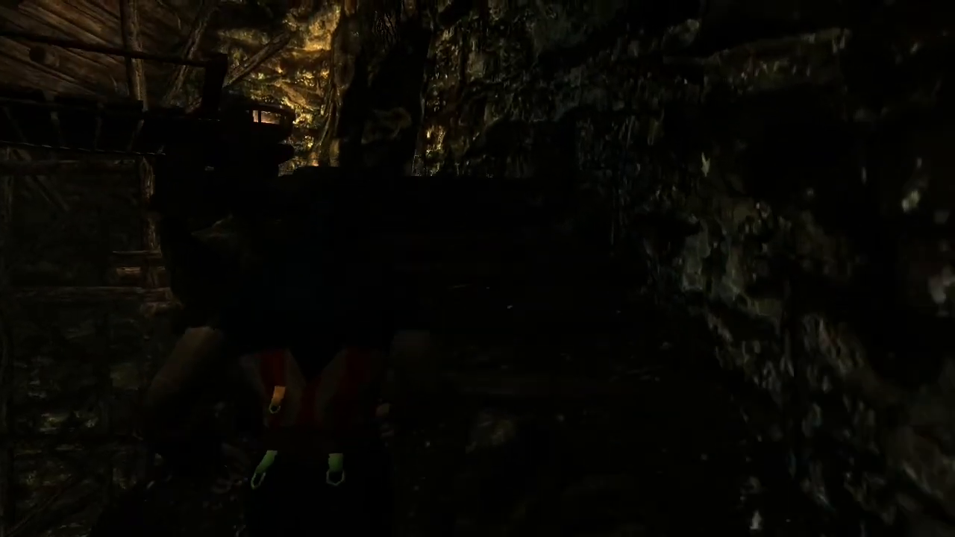
key(w)
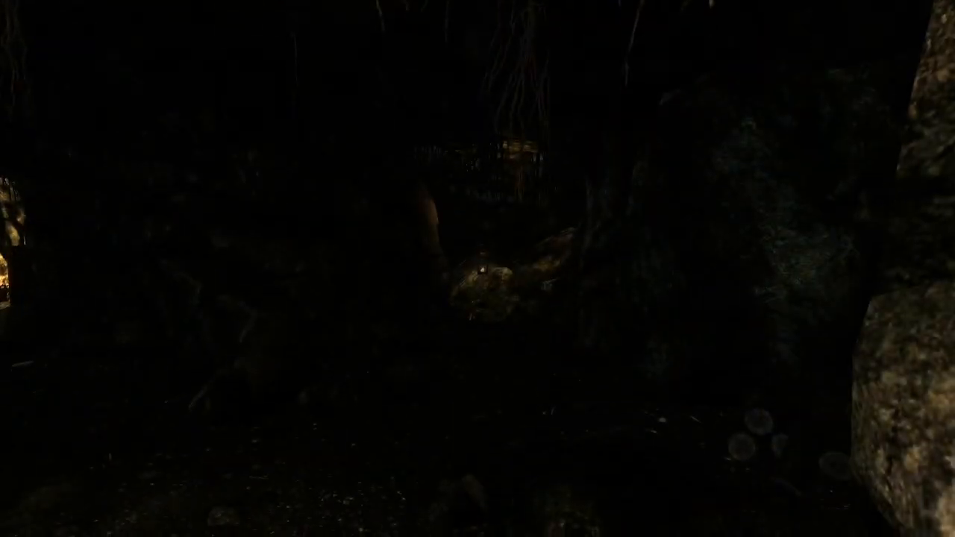
key(w)
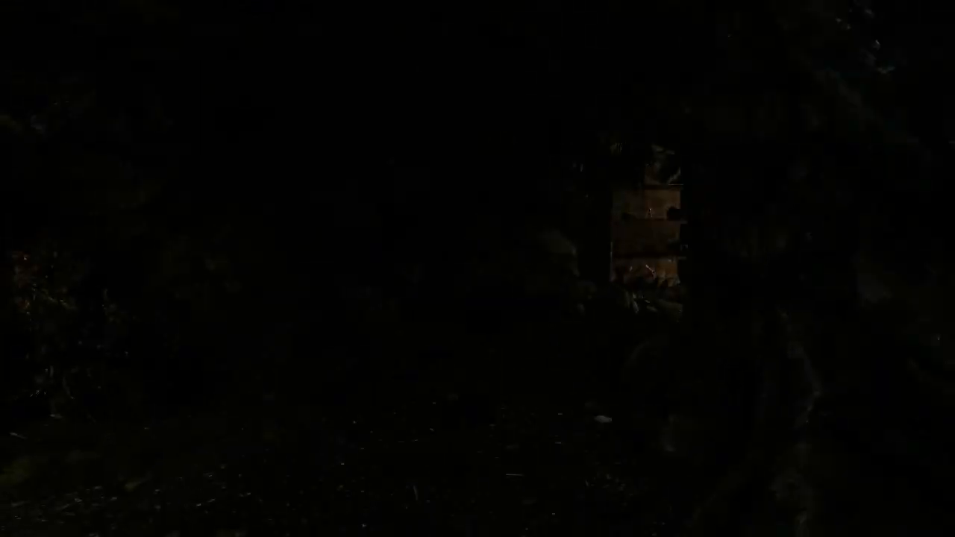
key(w)
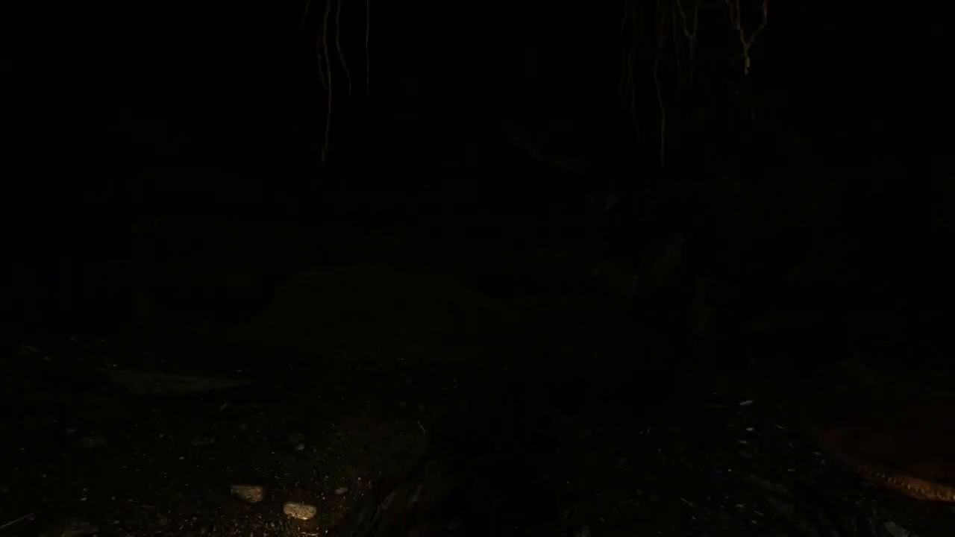
Equip the torch from the miscellaneous inventory items and carry it to the log steps beside the barrels
key(i)
key(Left)
key(Left)
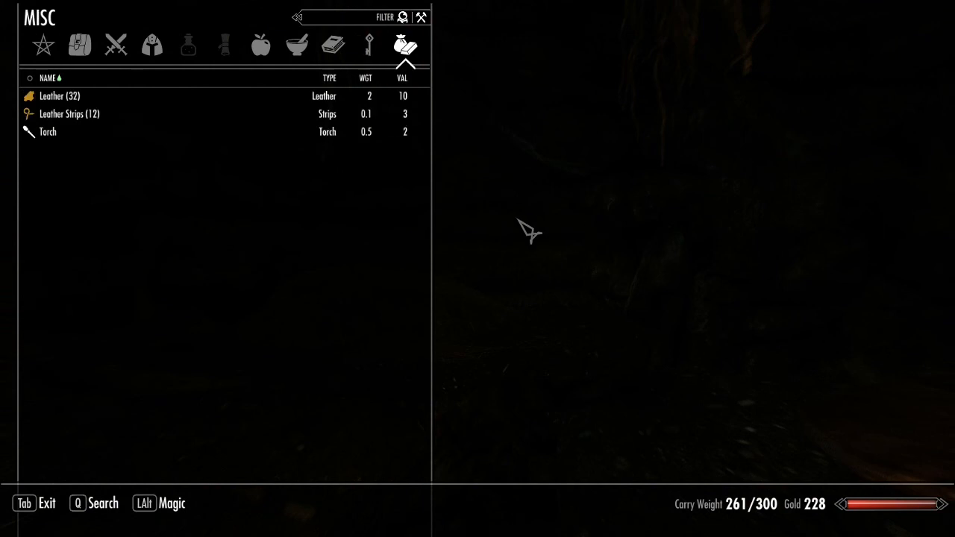
click(357, 139)
key(Tab)
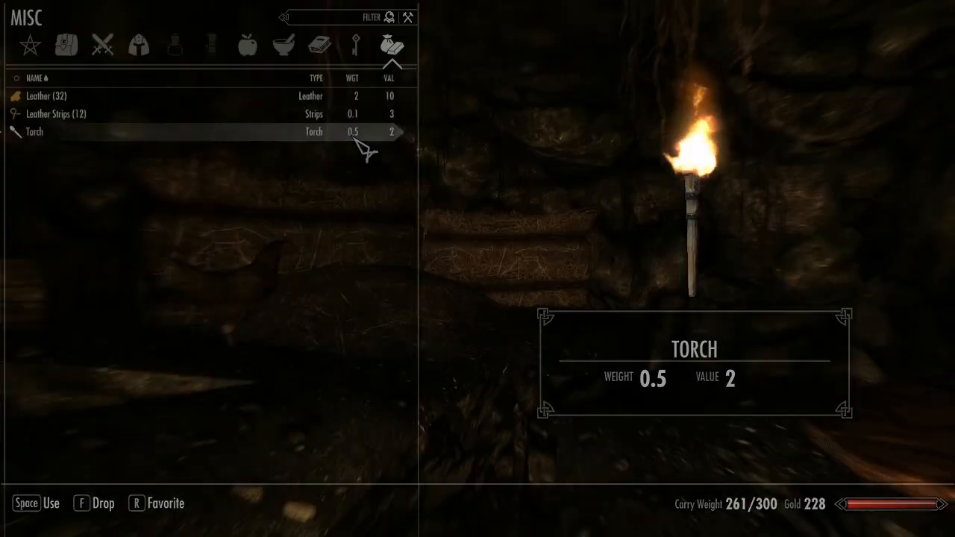
key(w)
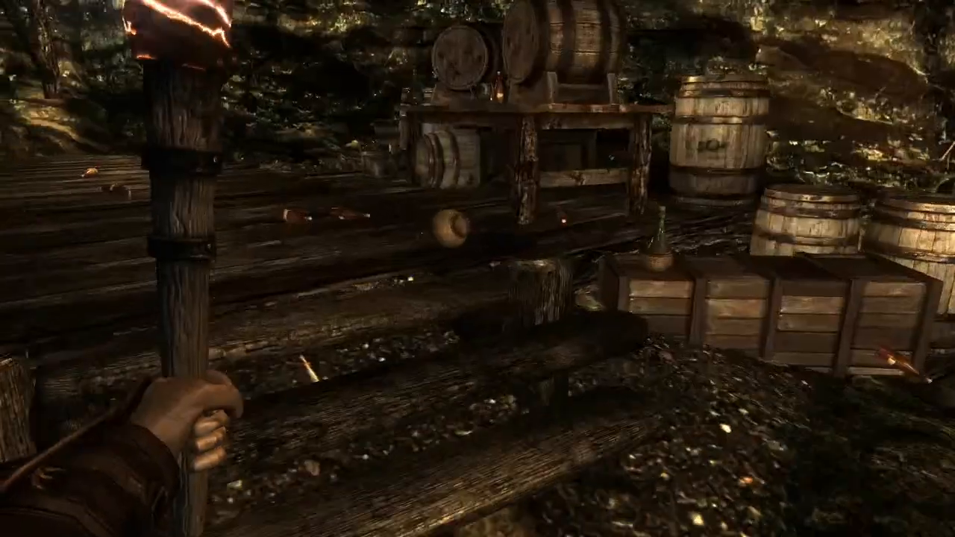
Switch to third-person view and look up the Dogpool NPC's form ID with the console command help dogpool 4
key(f)
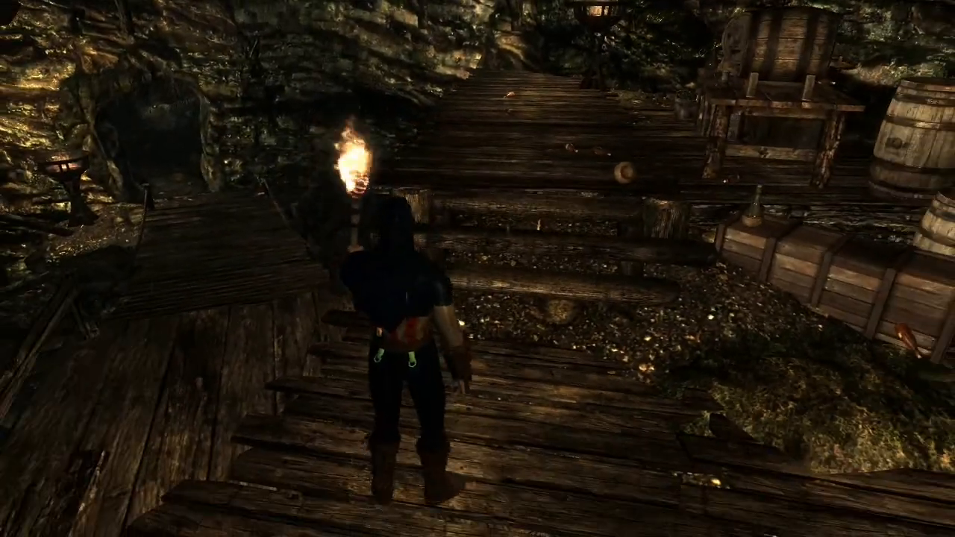
key(grave)
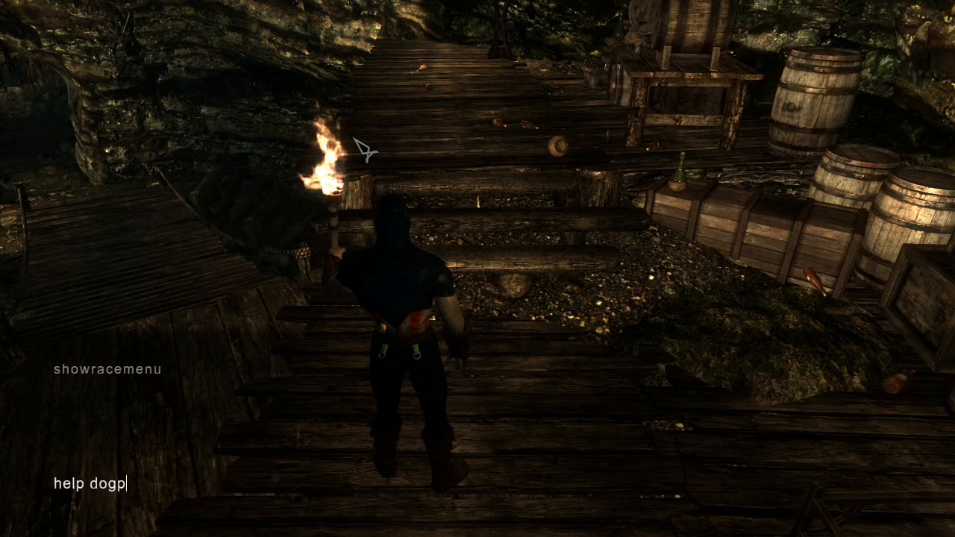
text(help dogpool 4)
key(Return)
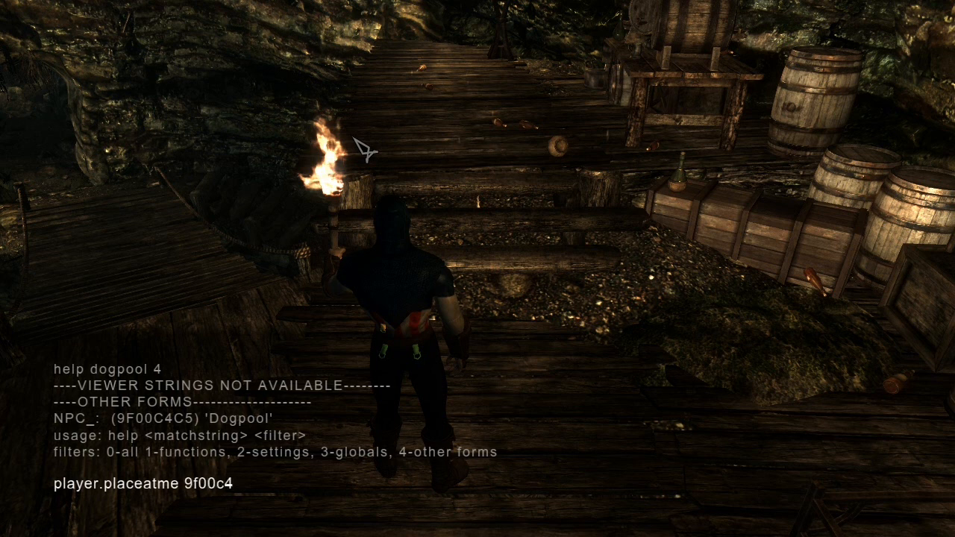
Spawn one Dogpool beside the player with player.placeatme 9f00c4c5 1, close the console and walk along the planks
text(1)
key(Return)
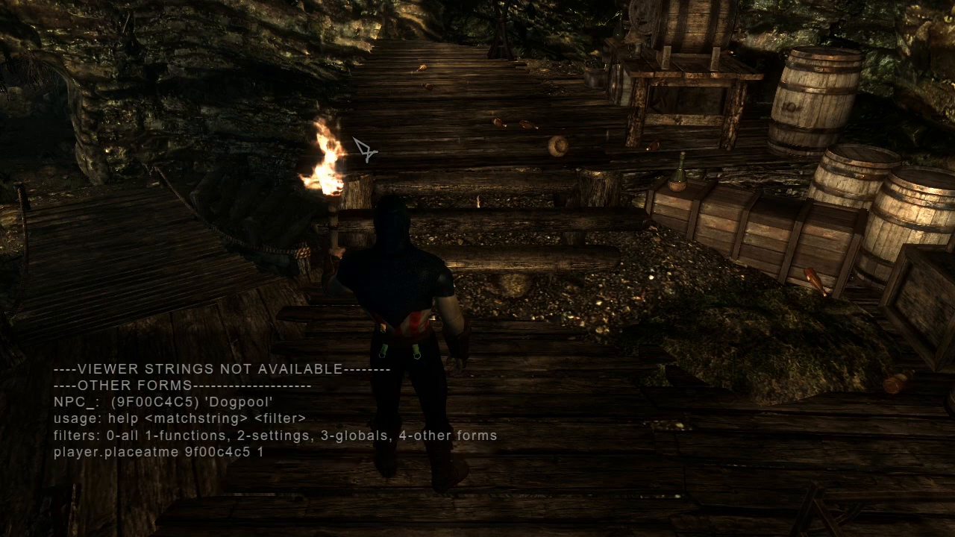
key(grave)
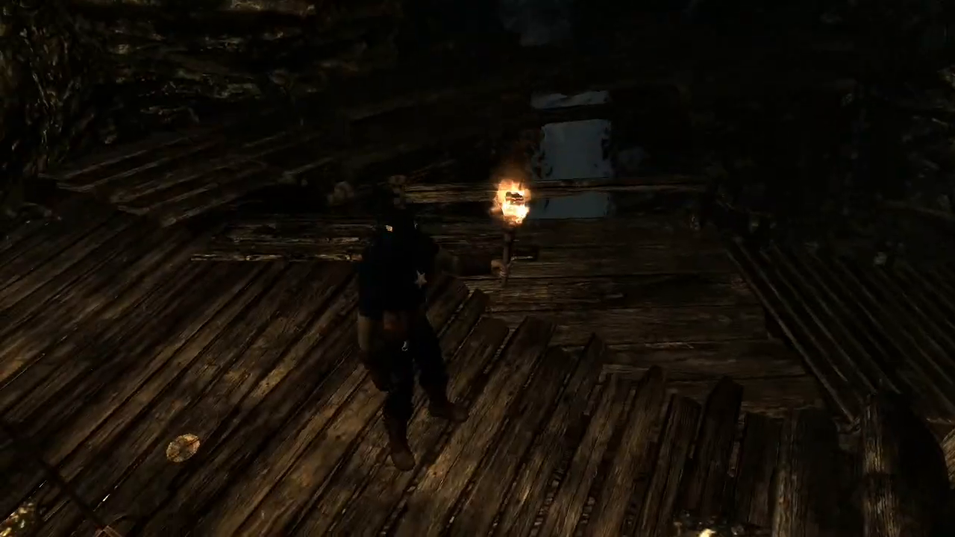
key(w)
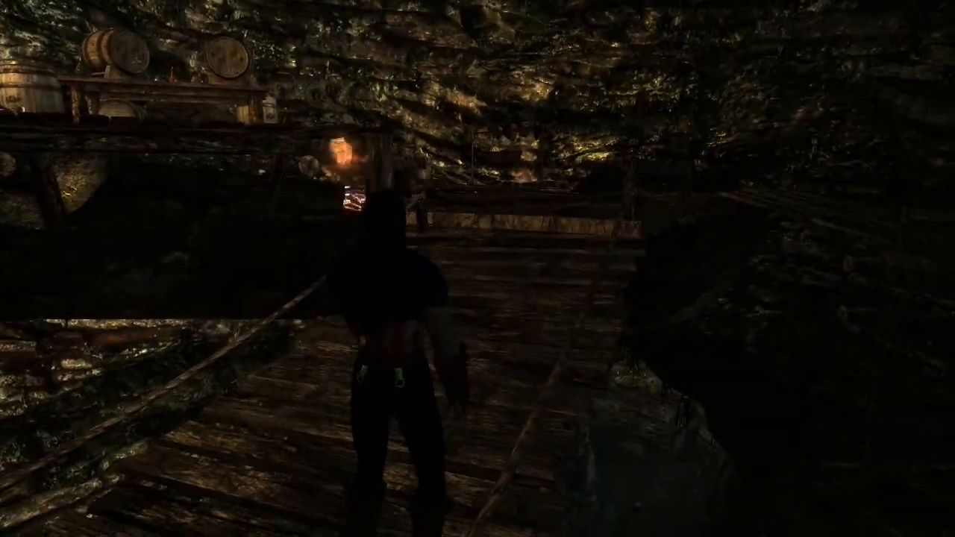
Carry the torch across the wooden walkways and the rope bridge into the dark cave opening to examine the lighting
key(grave)
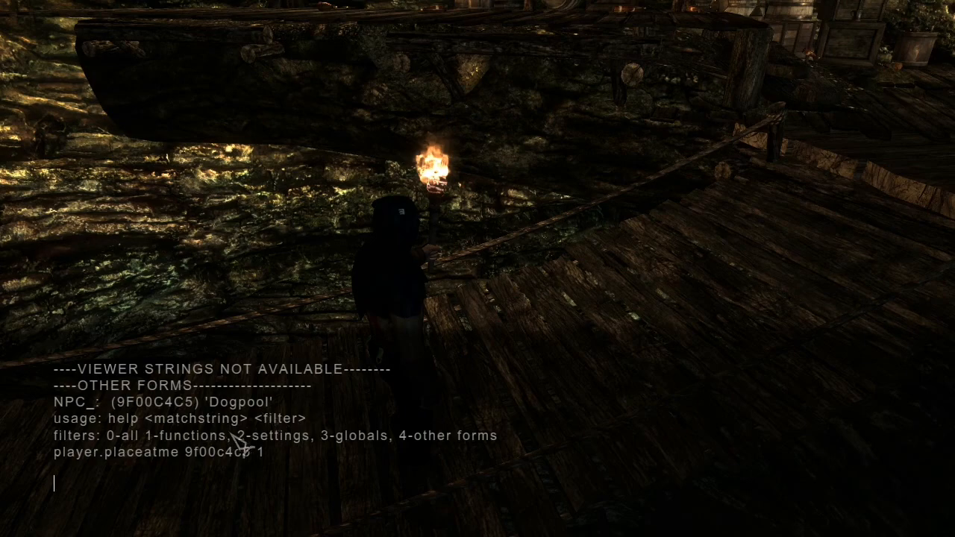
key(grave)
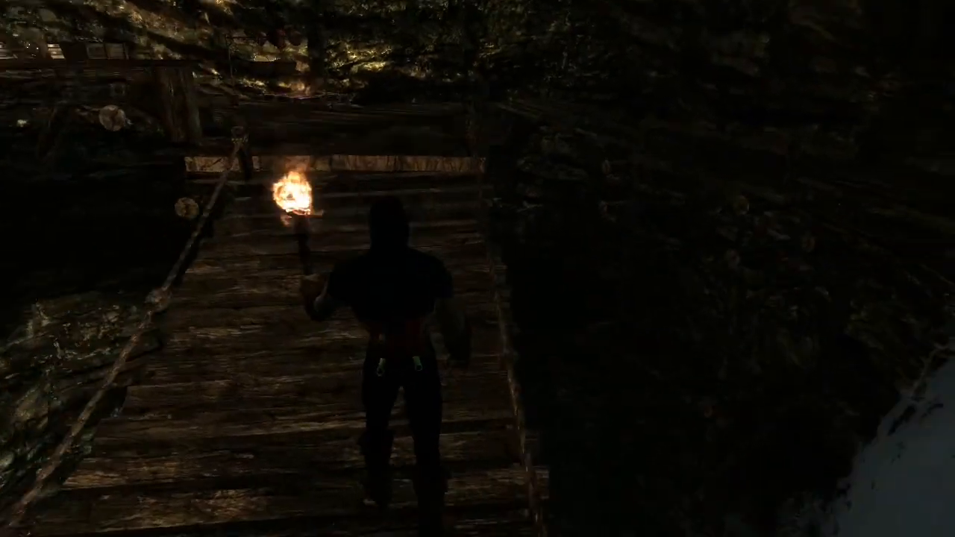
key(w)
key(w)
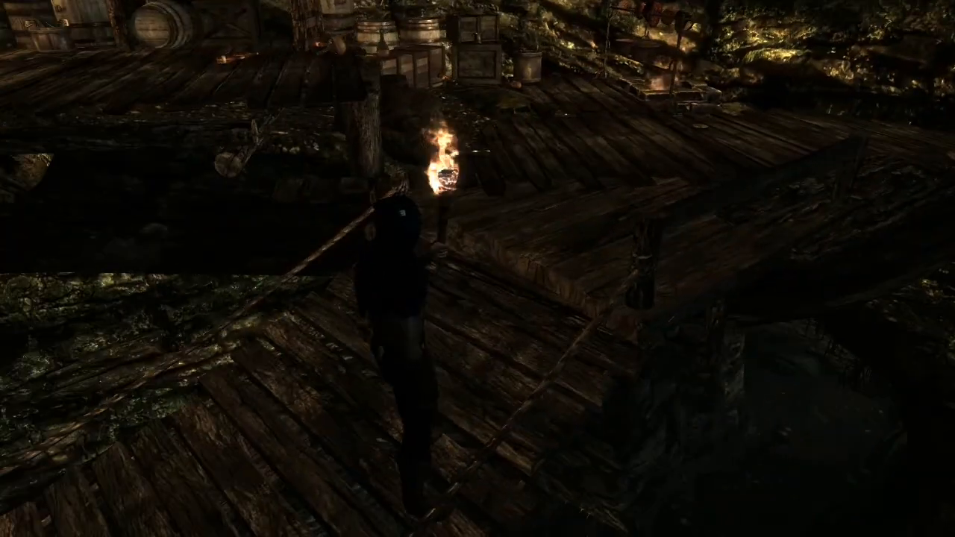
key(w)
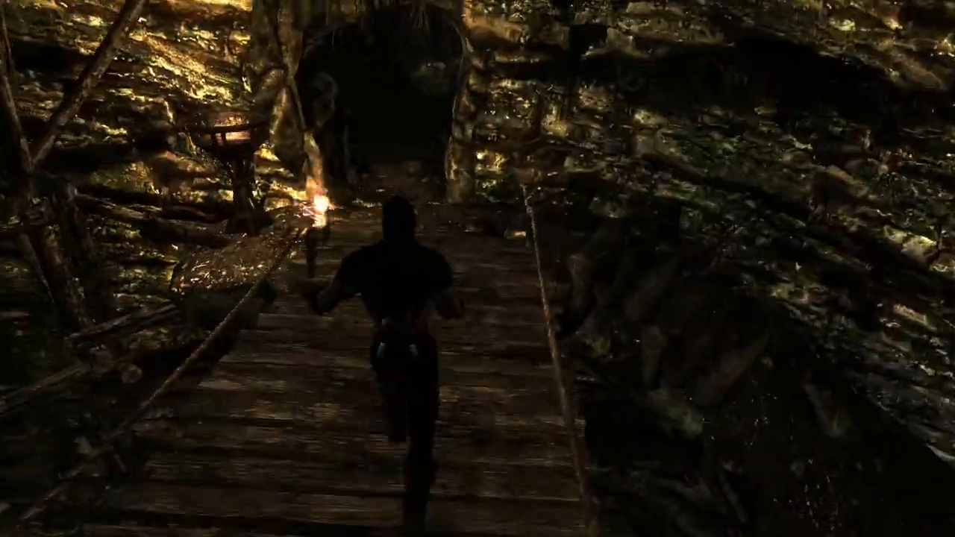
key(w)
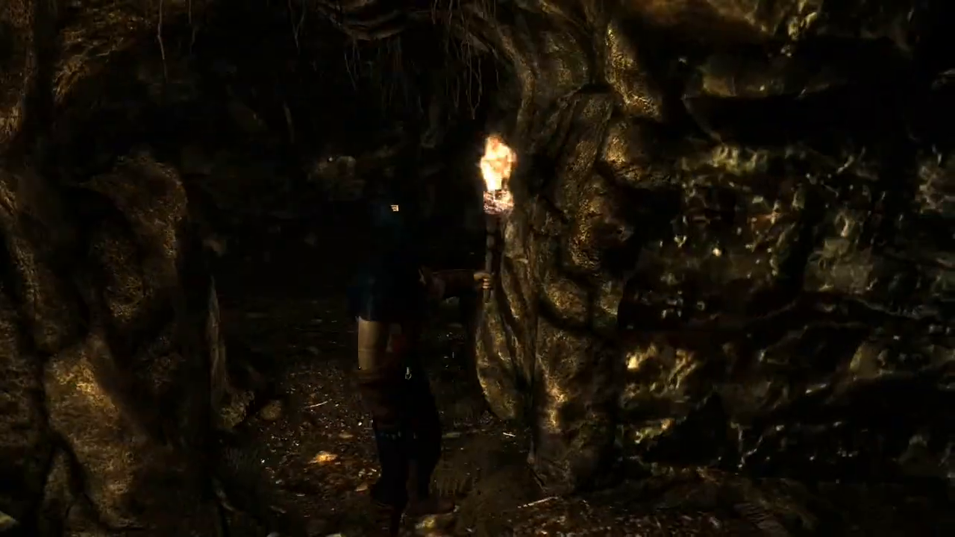
Spawn another Dogpool inside the rocky cave passage by repeating the console command player.placeatme 9f00c4c5 1
key(grave)
key(Up)
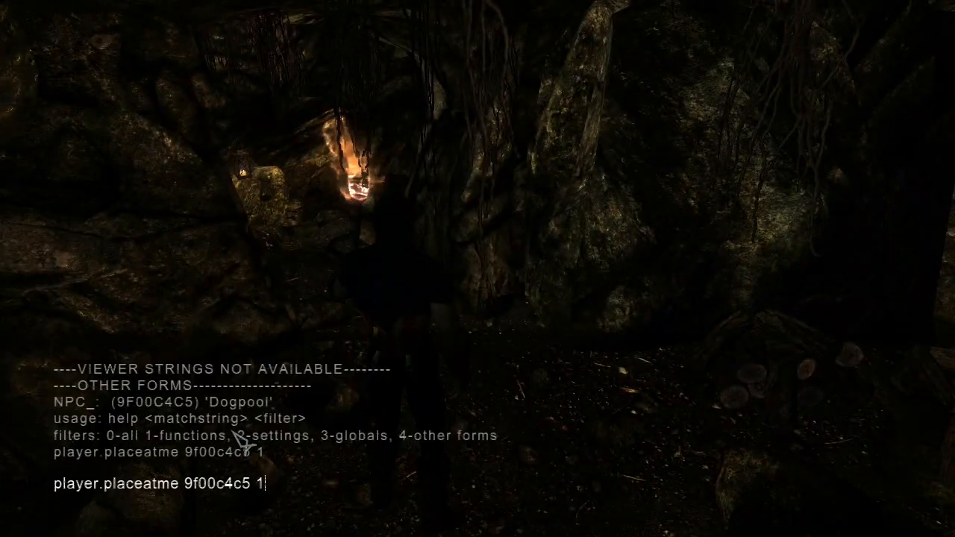
key(Return)
key(grave)
Explore the torchlit cave passage, run back over the wooden walkway and drop off its side into the water
key(w)
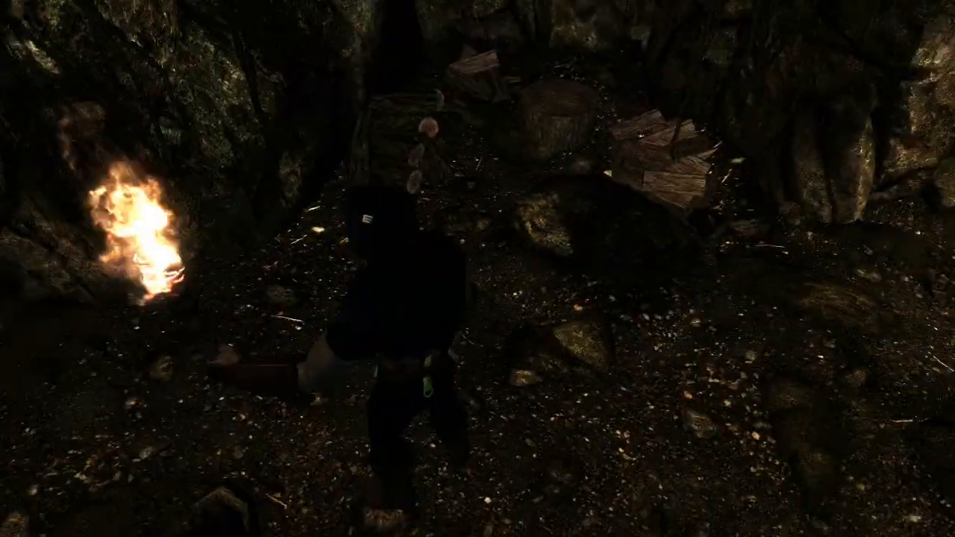
key(w)
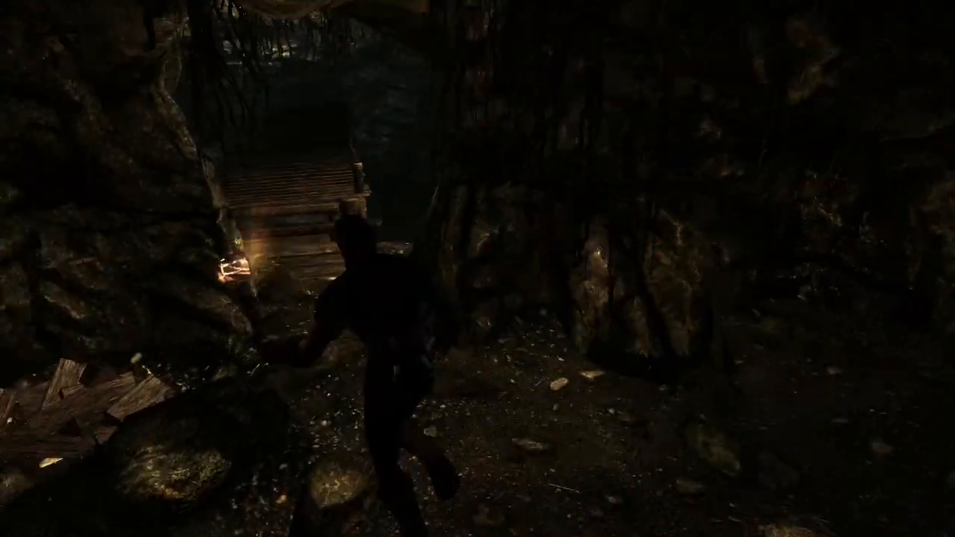
key(w)
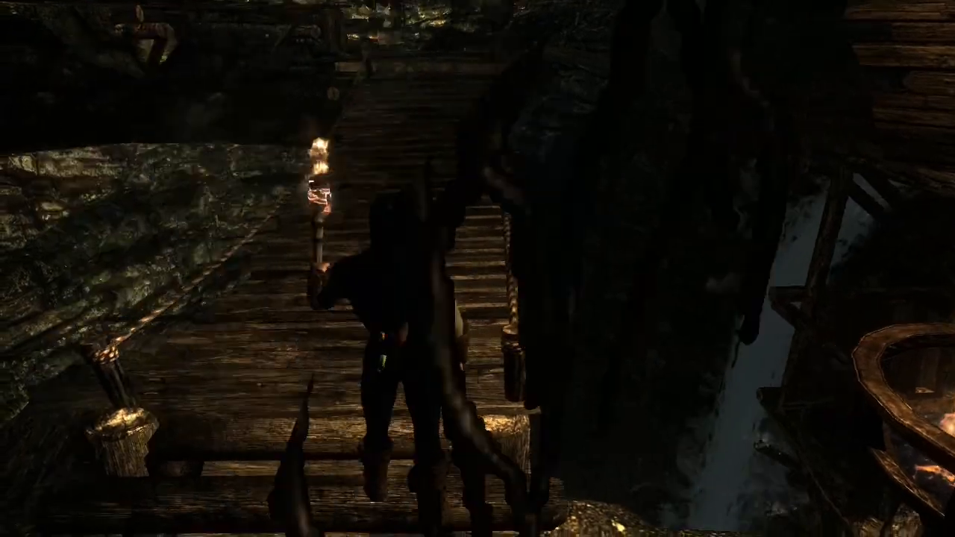
key(w)
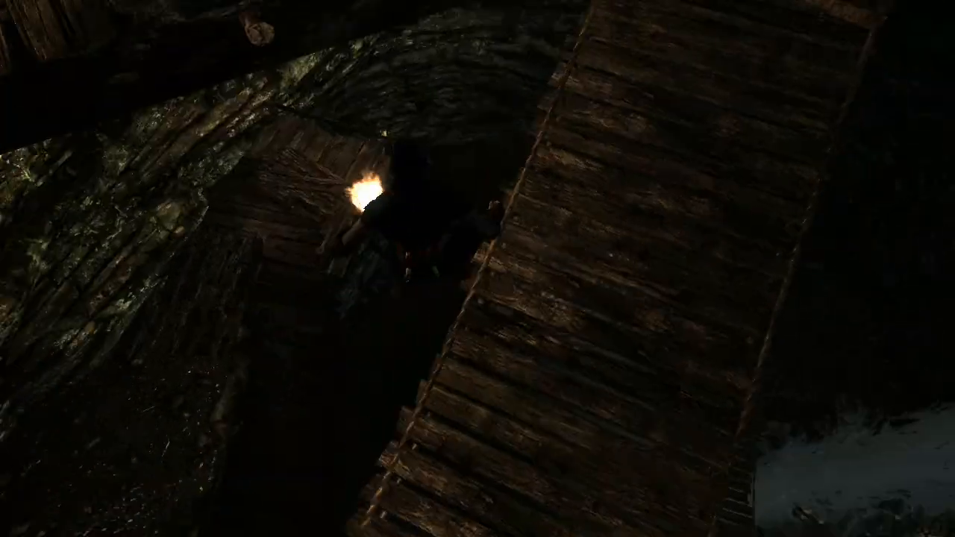
key(w)
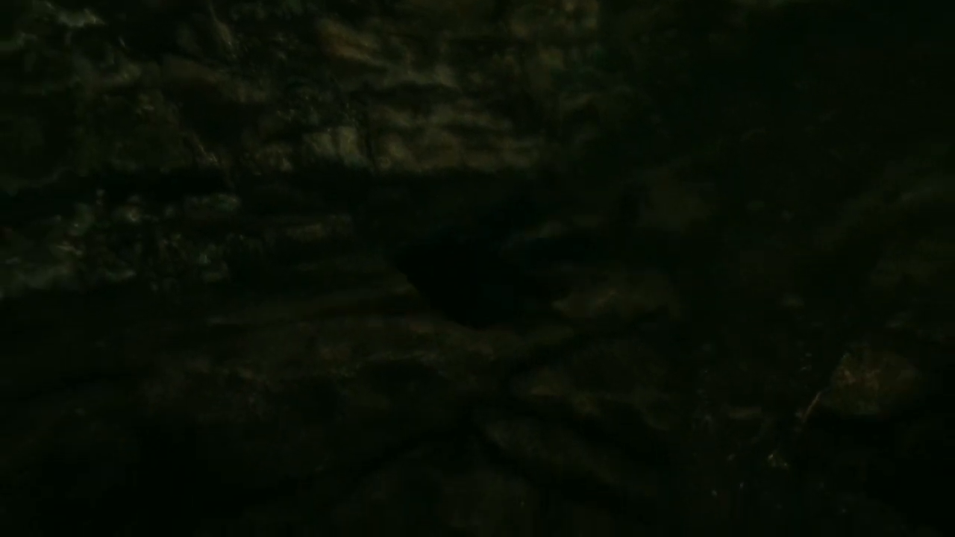
Load the automatic save named Skyrim and bring the character ashore from the water beside Dogpool
key(Escape)
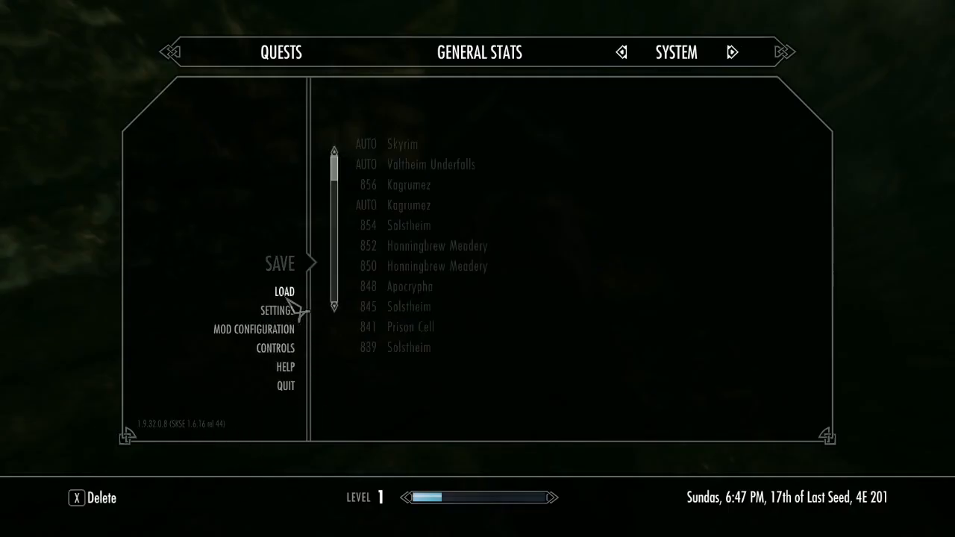
click(413, 145)
key(Return)
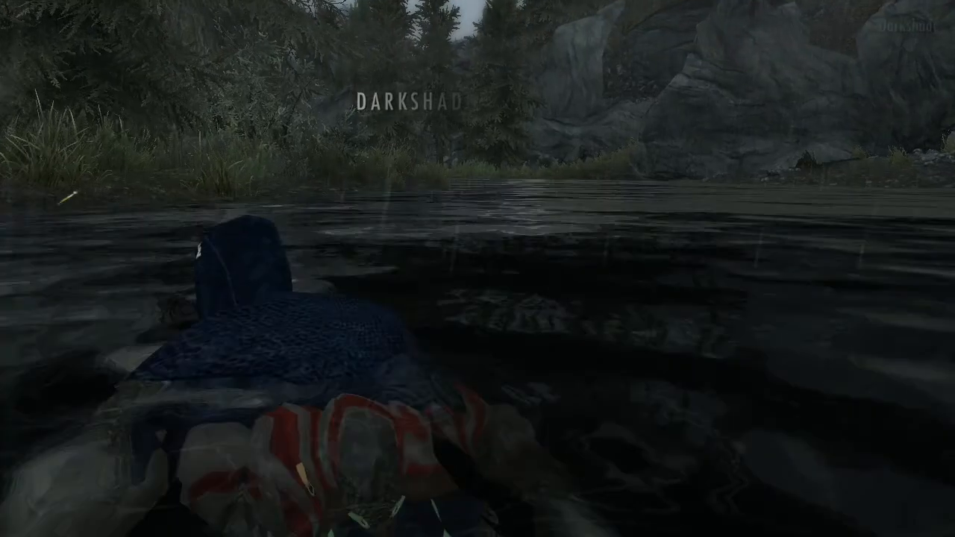
key(w)
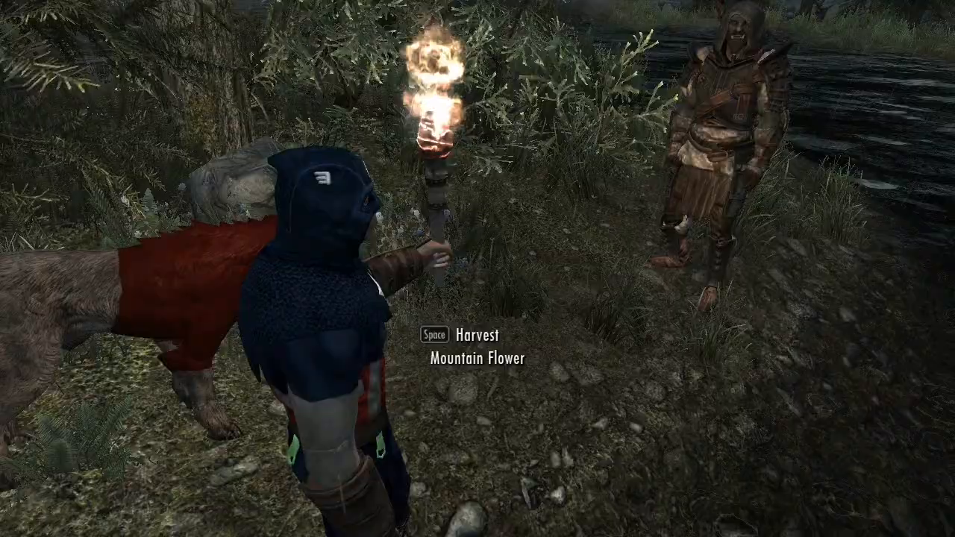
Switch to first-person view, ready the torch and fists, and attack the hairy creature beneath the trees
key(f)
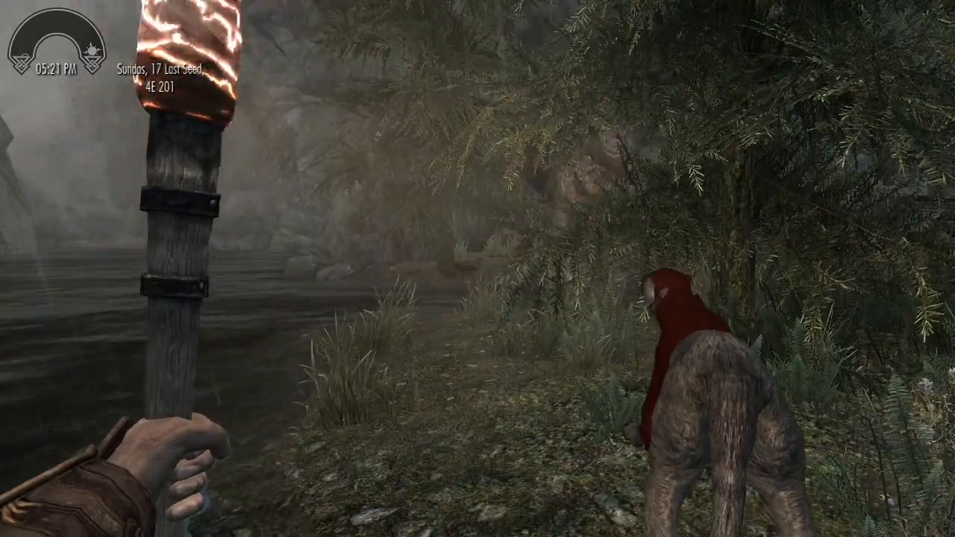
key(r)
key(w)
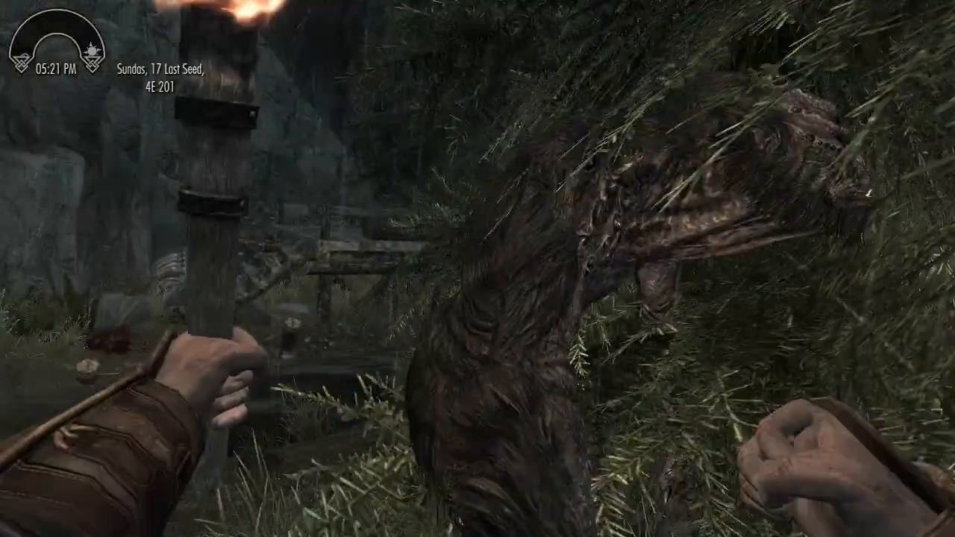
right_click(477, 269)
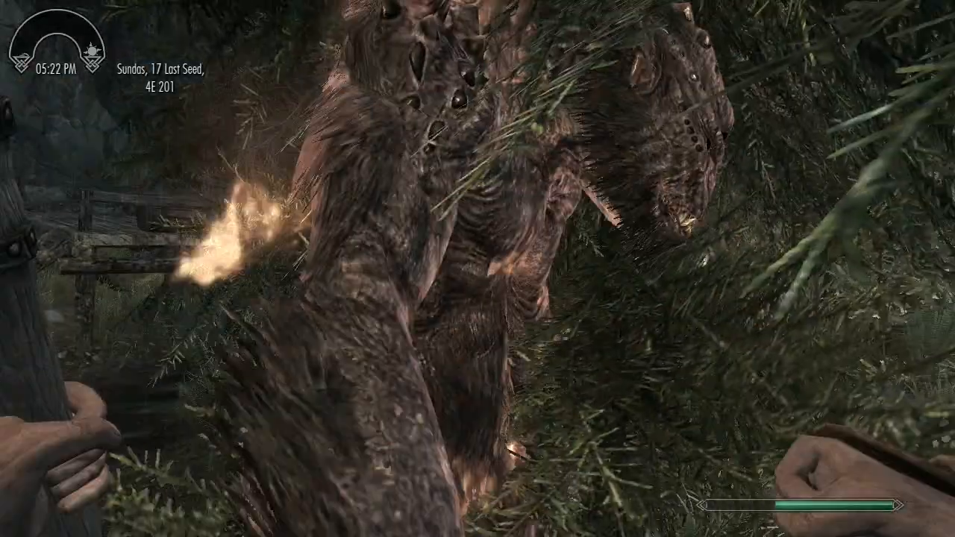
click(477, 269)
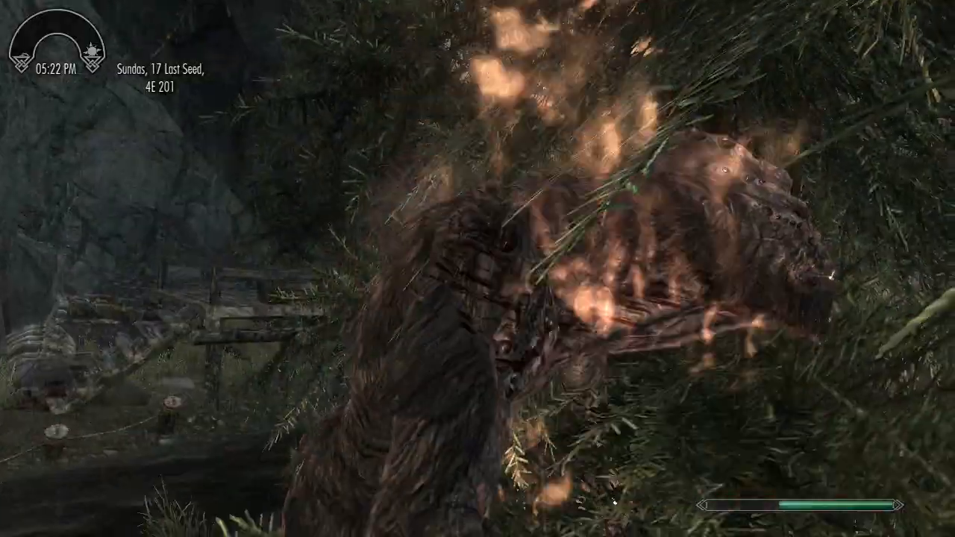
click(477, 269)
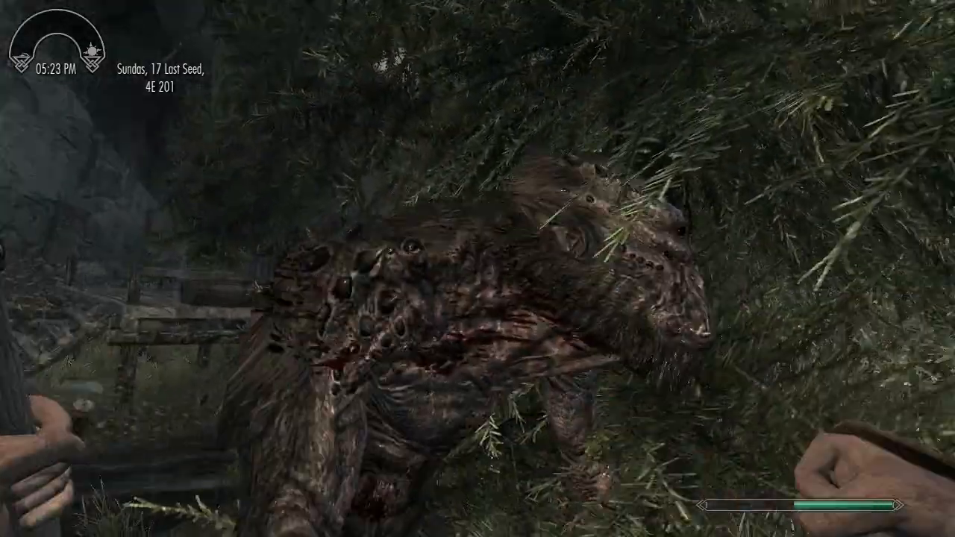
click(478, 269)
Search the fallen Dogpool's body, close its inventory and return to third-person view at the water's edge
key(s)
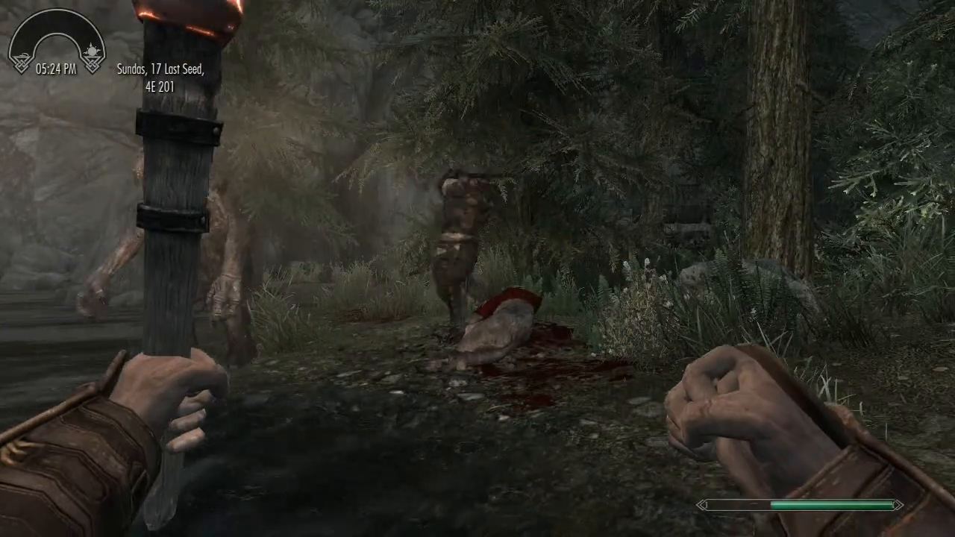
key(w)
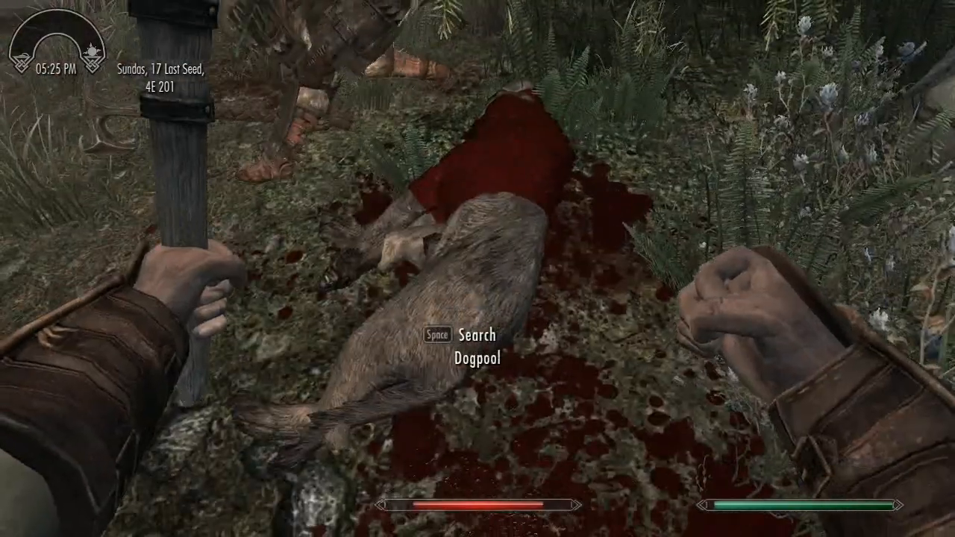
key(space)
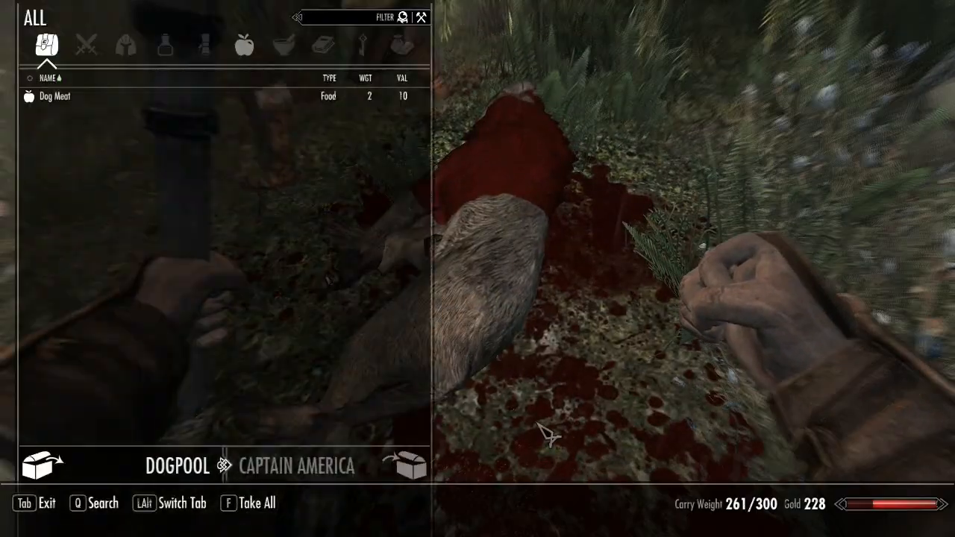
key(Tab)
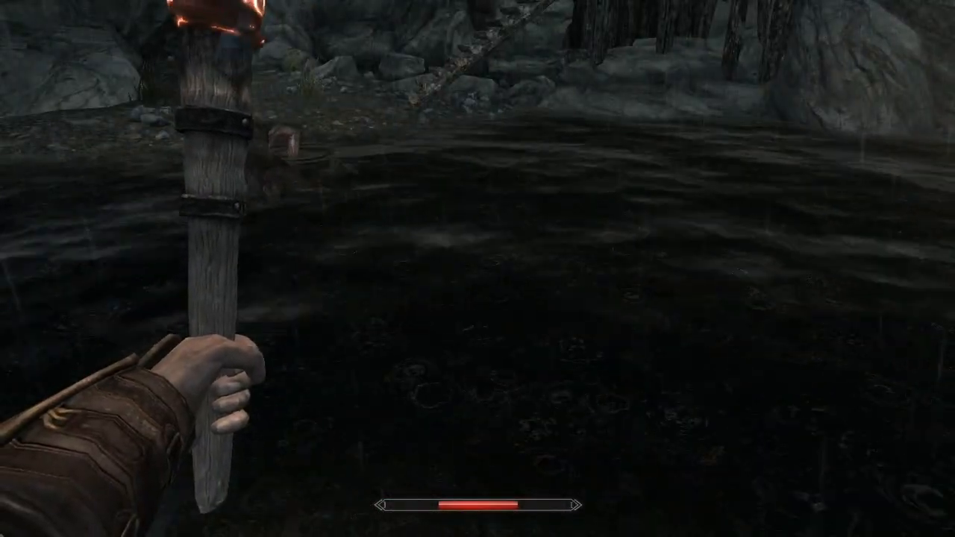
key(f)
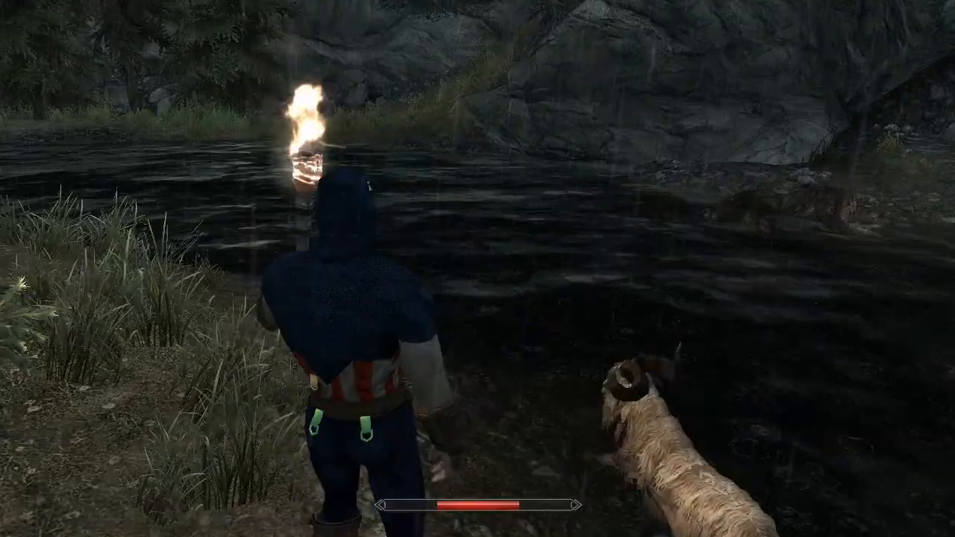